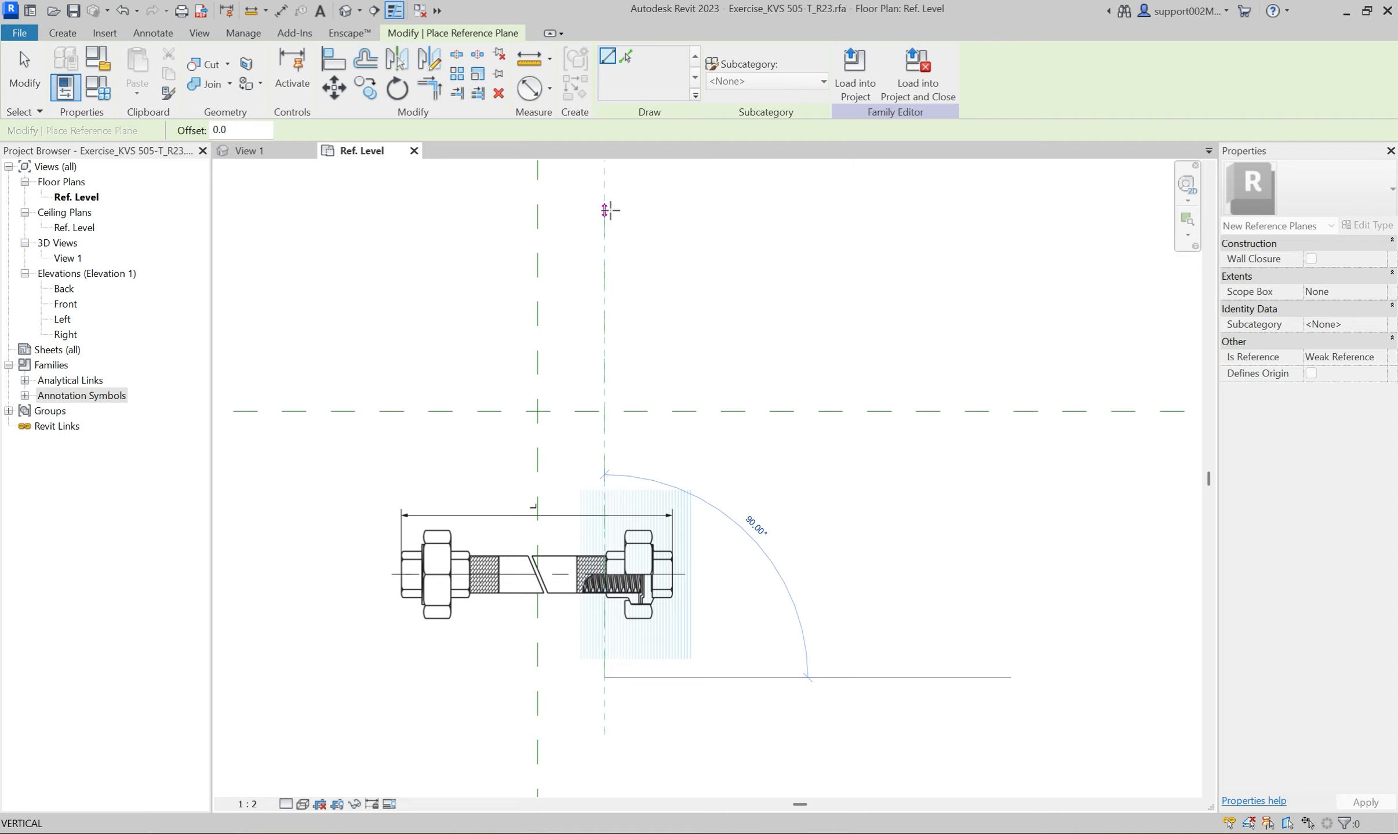
Draw a vertical reference plane about 25 mm outside the tube-end plane, and copy it about 30 mm further outward past the right screw.
{"action": "left_click", "coordinate": [627, 678]}
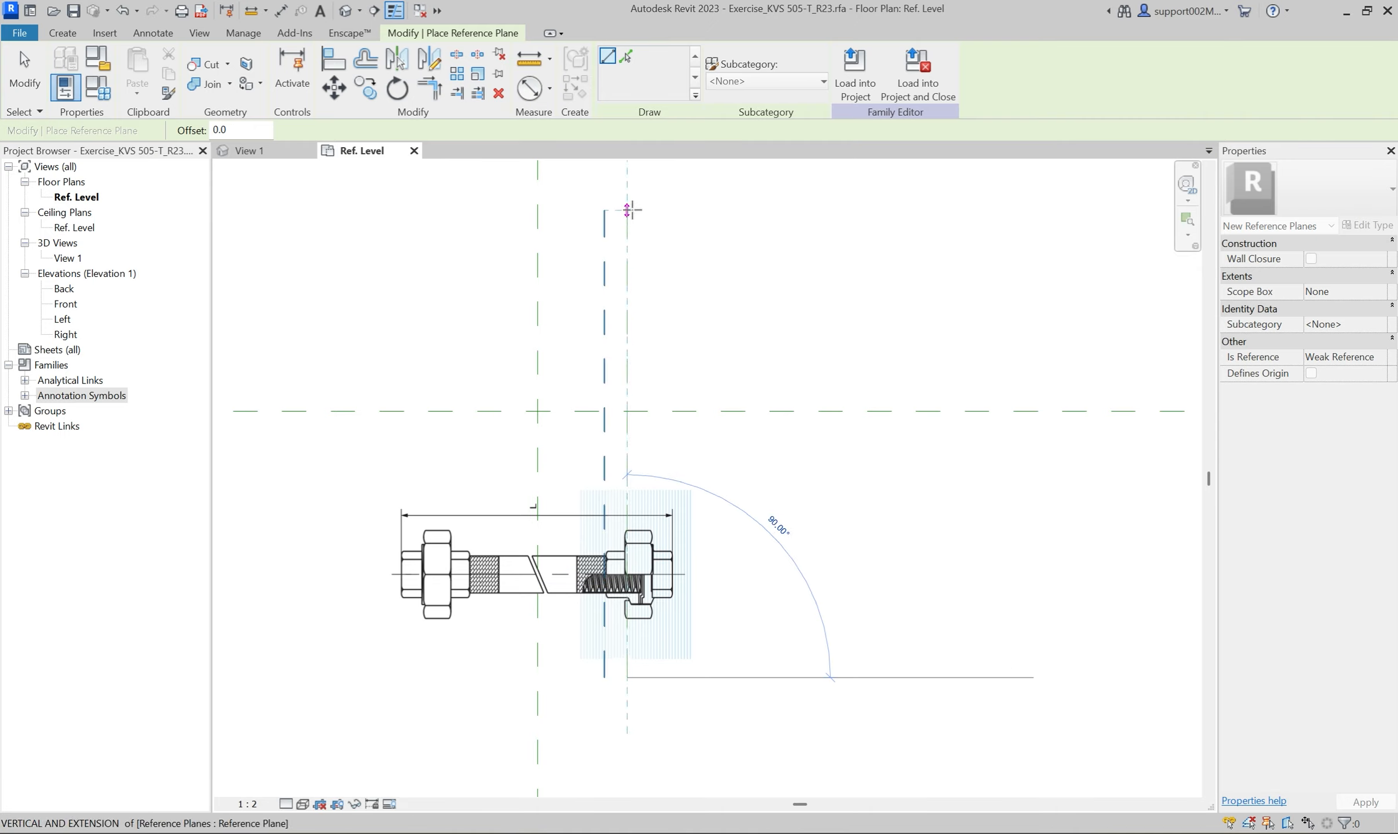
{"action": "left_click", "coordinate": [627, 210]}
{"action": "key", "text": "Escape"}
{"action": "key", "text": "Escape"}
{"action": "left_click", "coordinate": [627, 337]}
{"action": "left_click_drag", "start_coordinate": [644, 333], "coordinate": [654, 335], "text": "ctrl"}
Mirror the three vertical reference planes on the right about the Center (Left/Right) plane.
{"action": "left_click_drag", "start_coordinate": [735, 360], "coordinate": [586, 325]}
{"action": "key", "text": "m"}
{"action": "key", "text": "m"}
{"action": "left_click", "coordinate": [543, 333]}
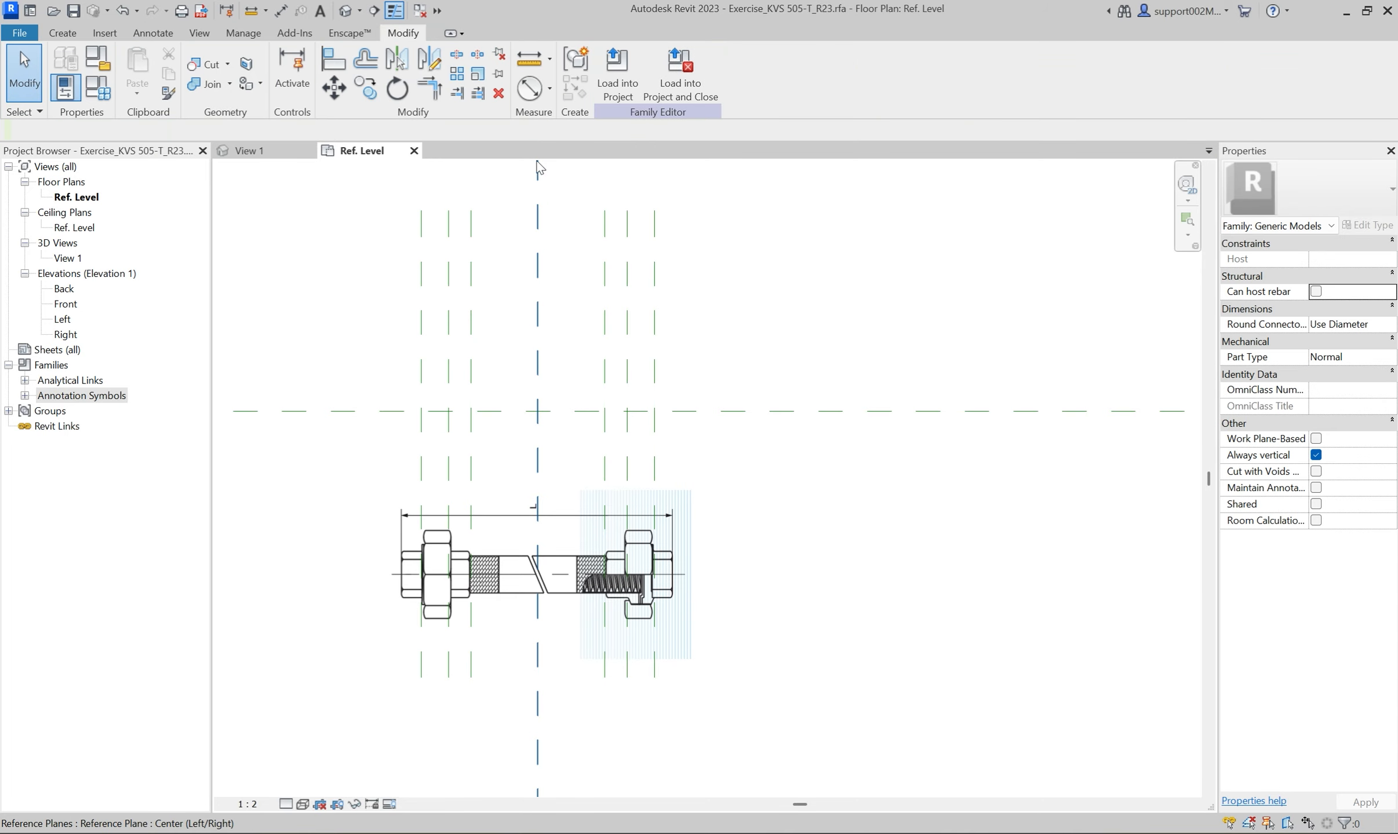
Dimension the two inner vertical planes equally about the center plane, and add an overall dimension between them.
{"action": "left_click", "coordinate": [552, 88]}
{"action": "left_click", "coordinate": [568, 123]}
{"action": "left_click", "coordinate": [470, 287]}
{"action": "left_click", "coordinate": [537, 331]}
{"action": "left_click", "coordinate": [601, 329]}
{"action": "left_click", "coordinate": [819, 301]}
{"action": "left_click", "coordinate": [537, 283]}
{"action": "left_click", "coordinate": [471, 359]}
{"action": "left_click", "coordinate": [602, 365]}
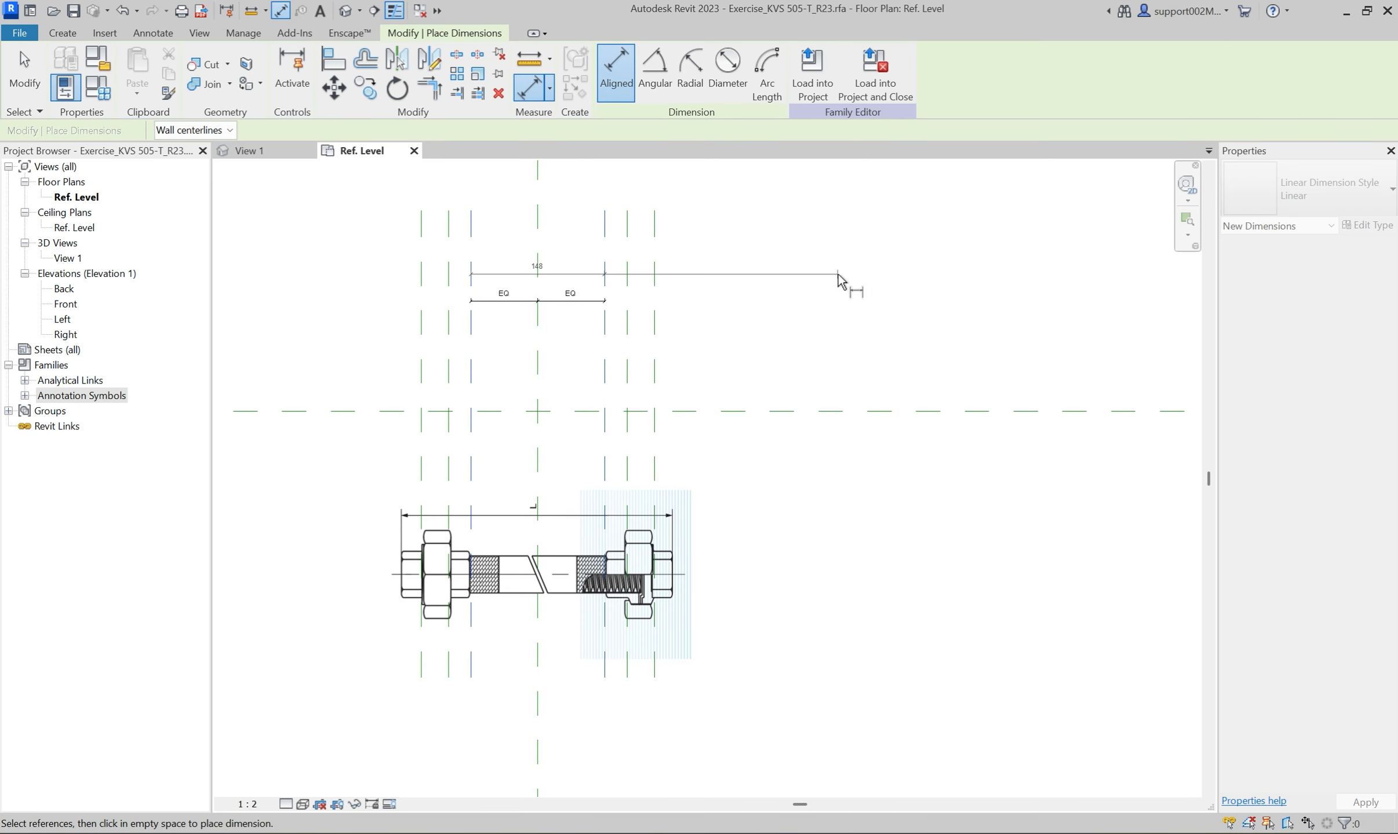
{"action": "left_click", "coordinate": [839, 277]}
Dimension the two gaps between the three reference planes on the left side in one row.
{"action": "left_click", "coordinate": [449, 393]}
{"action": "left_click", "coordinate": [471, 391]}
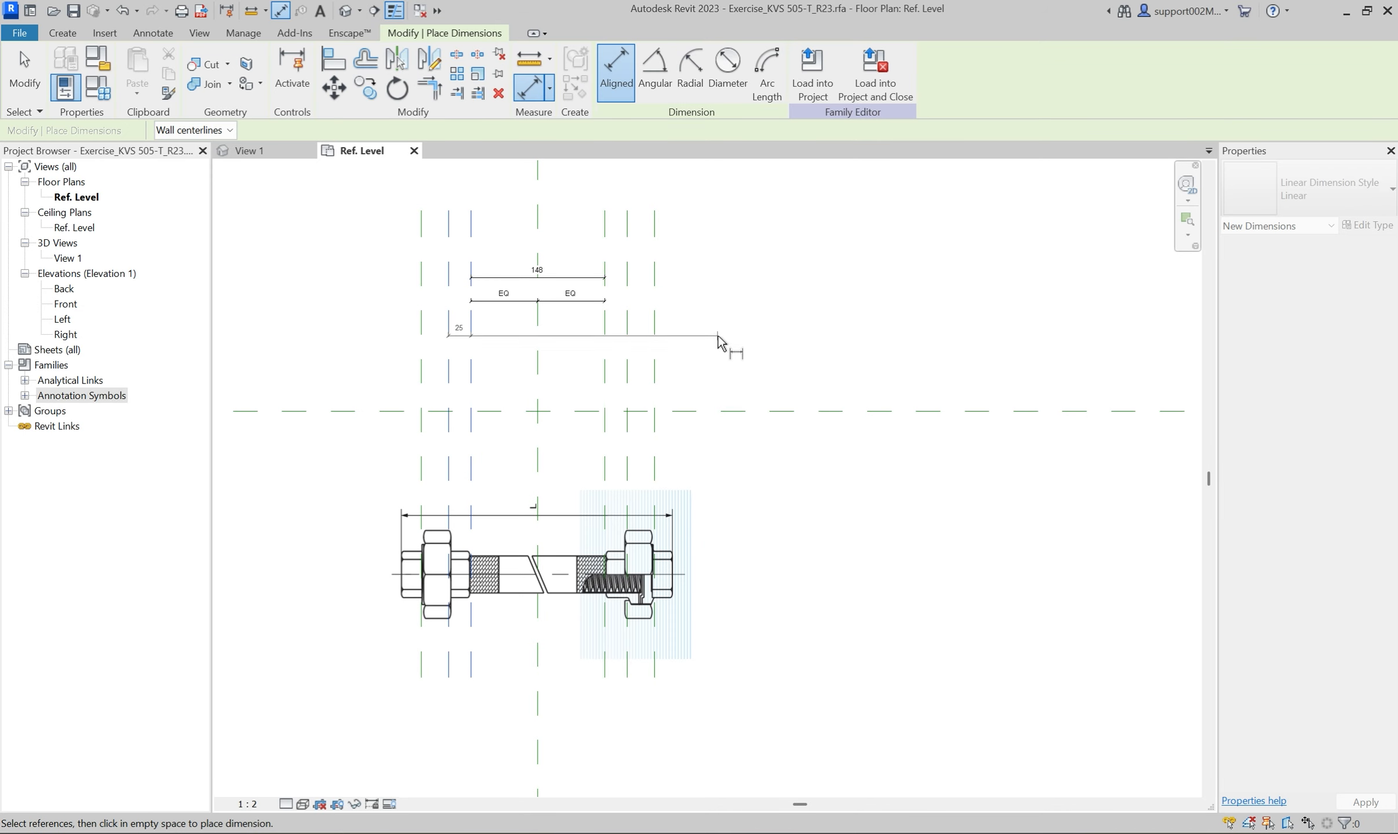
{"action": "left_click", "coordinate": [733, 327]}
{"action": "left_click", "coordinate": [418, 388]}
{"action": "left_click", "coordinate": [444, 395]}
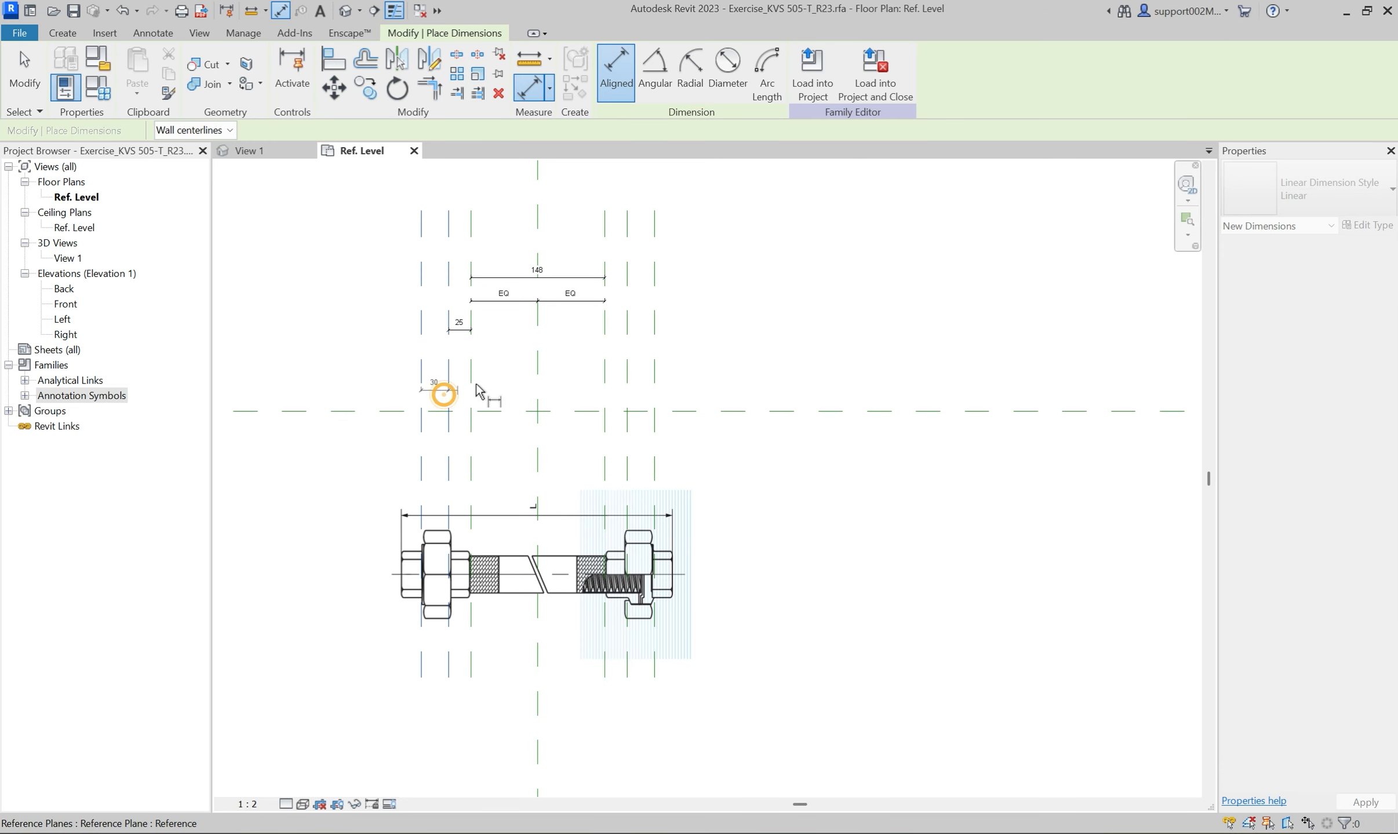
{"action": "left_click", "coordinate": [515, 341]}
Dimension the two gaps between the three reference planes on the right side, level with the left row.
{"action": "left_click", "coordinate": [604, 377]}
{"action": "left_click", "coordinate": [627, 380]}
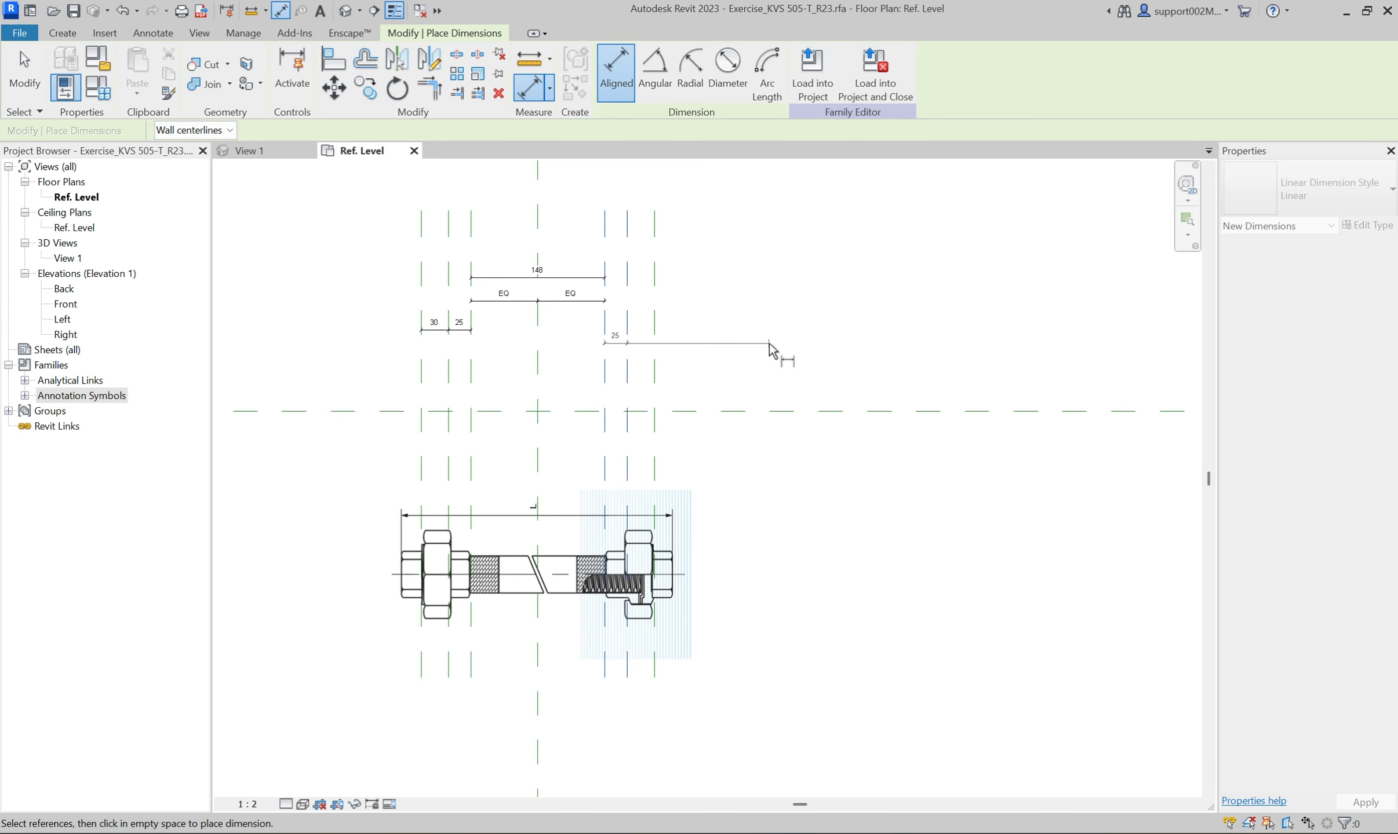
{"action": "left_click", "coordinate": [774, 327]}
{"action": "left_click", "coordinate": [628, 400]}
{"action": "left_click", "coordinate": [653, 397]}
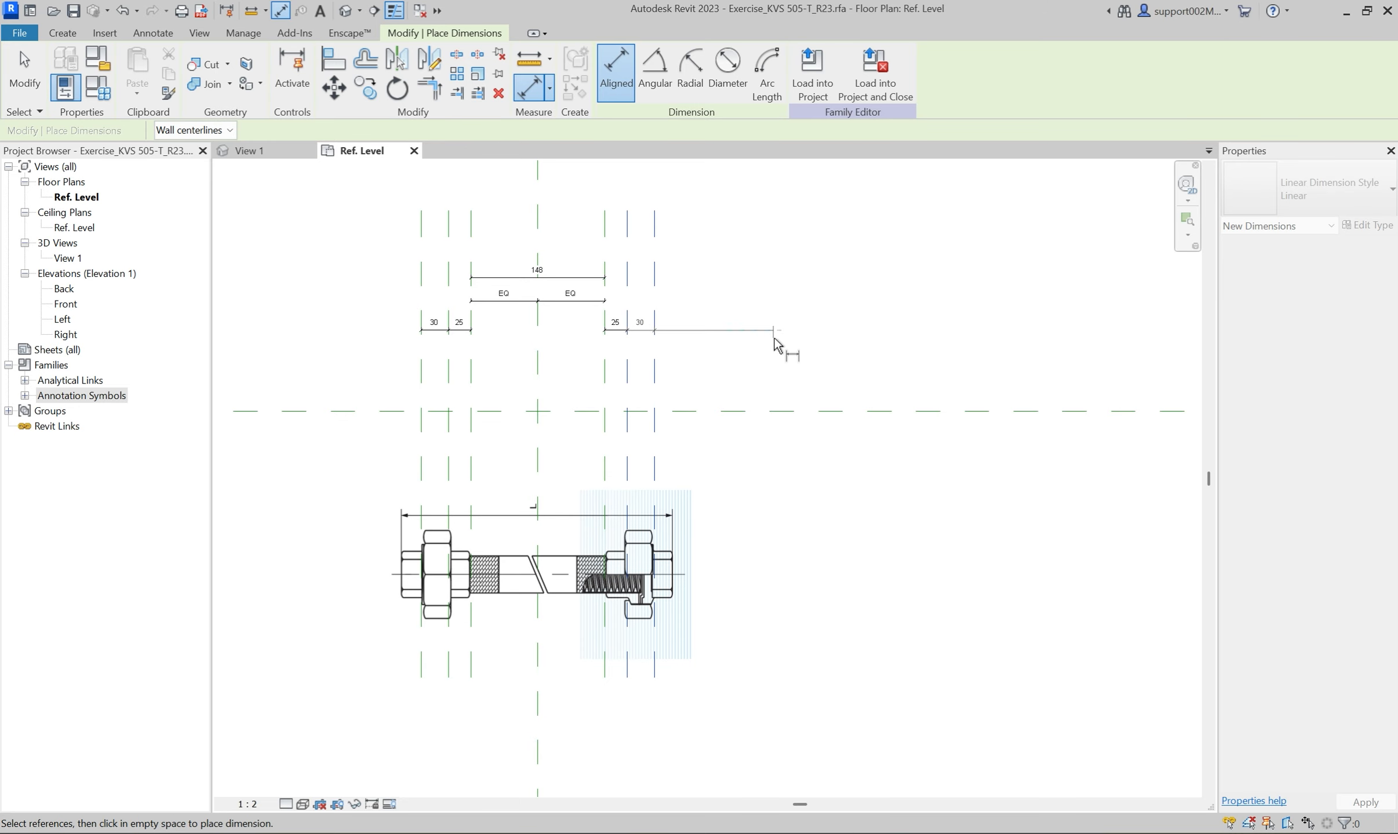
{"action": "left_click", "coordinate": [773, 329]}
{"action": "key", "text": "Escape"}
{"action": "key", "text": "Escape"}
Label the overall dimension between the inner planes with a new type parameter named Tube_length.
{"action": "left_click", "coordinate": [518, 281]}
{"action": "left_click", "coordinate": [771, 71]}
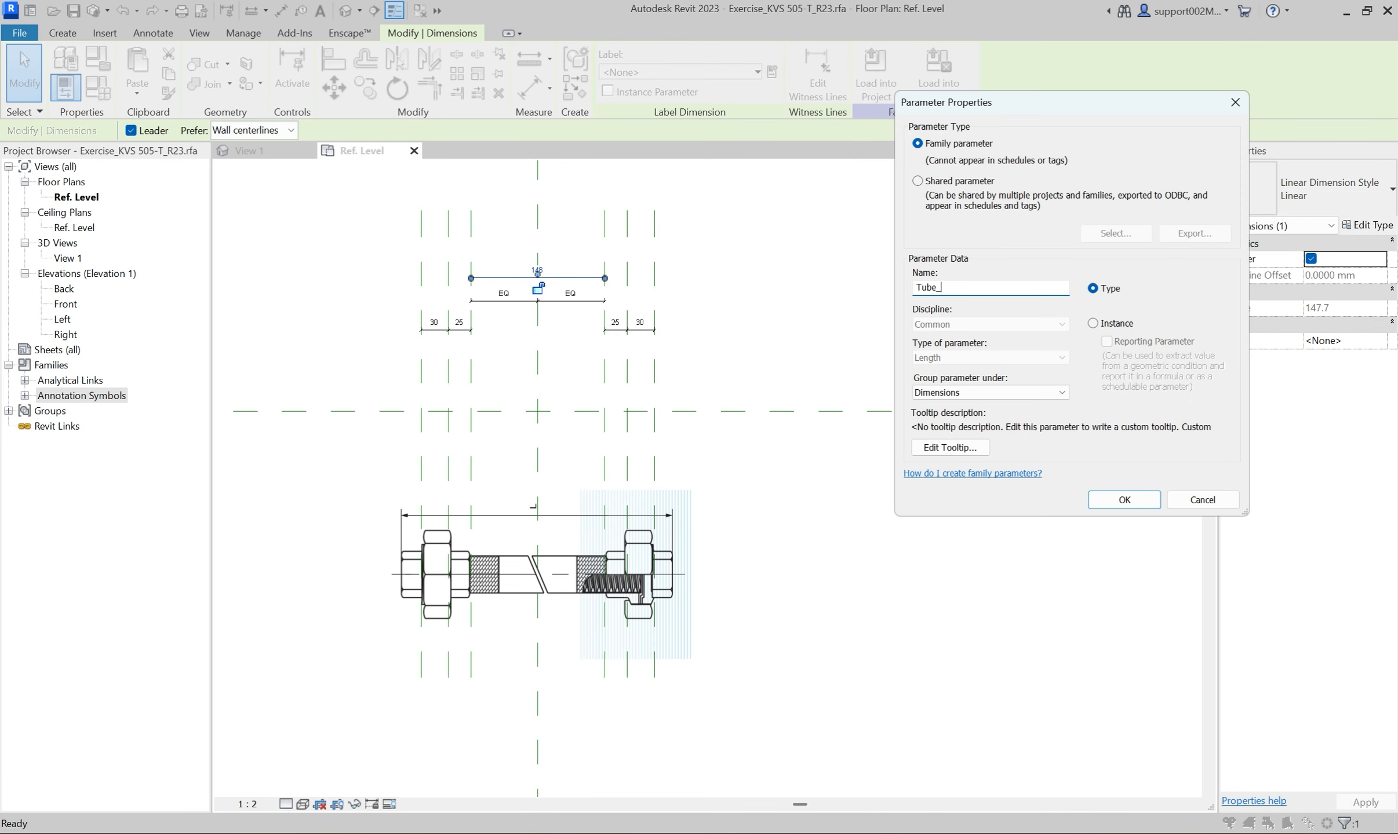
{"action": "left_click", "coordinate": [1125, 497]}
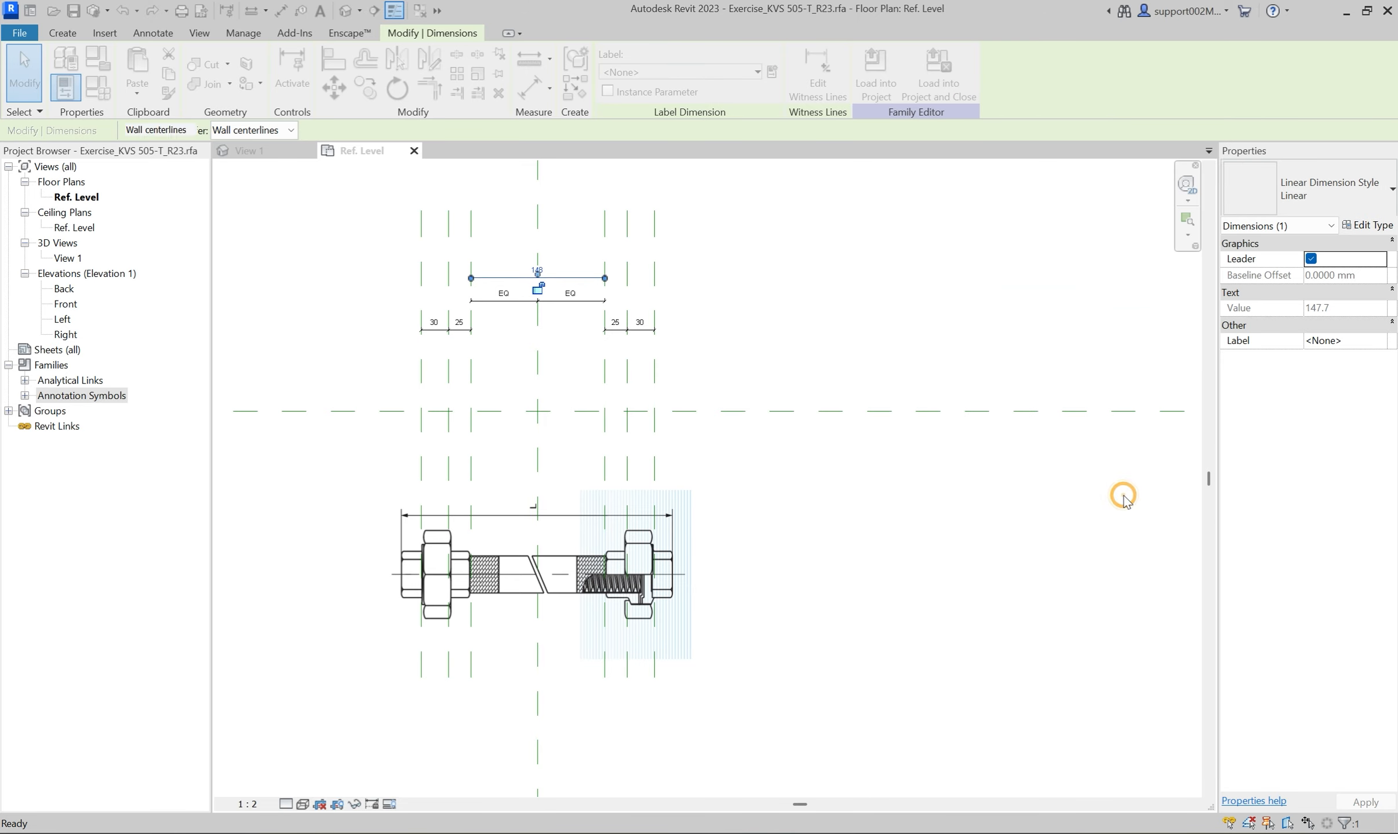
Label the right-hand 25 mm and 30 mm dimensions with new type parameters named Screw 1 and Screw 2.
{"action": "left_click", "coordinate": [616, 329]}
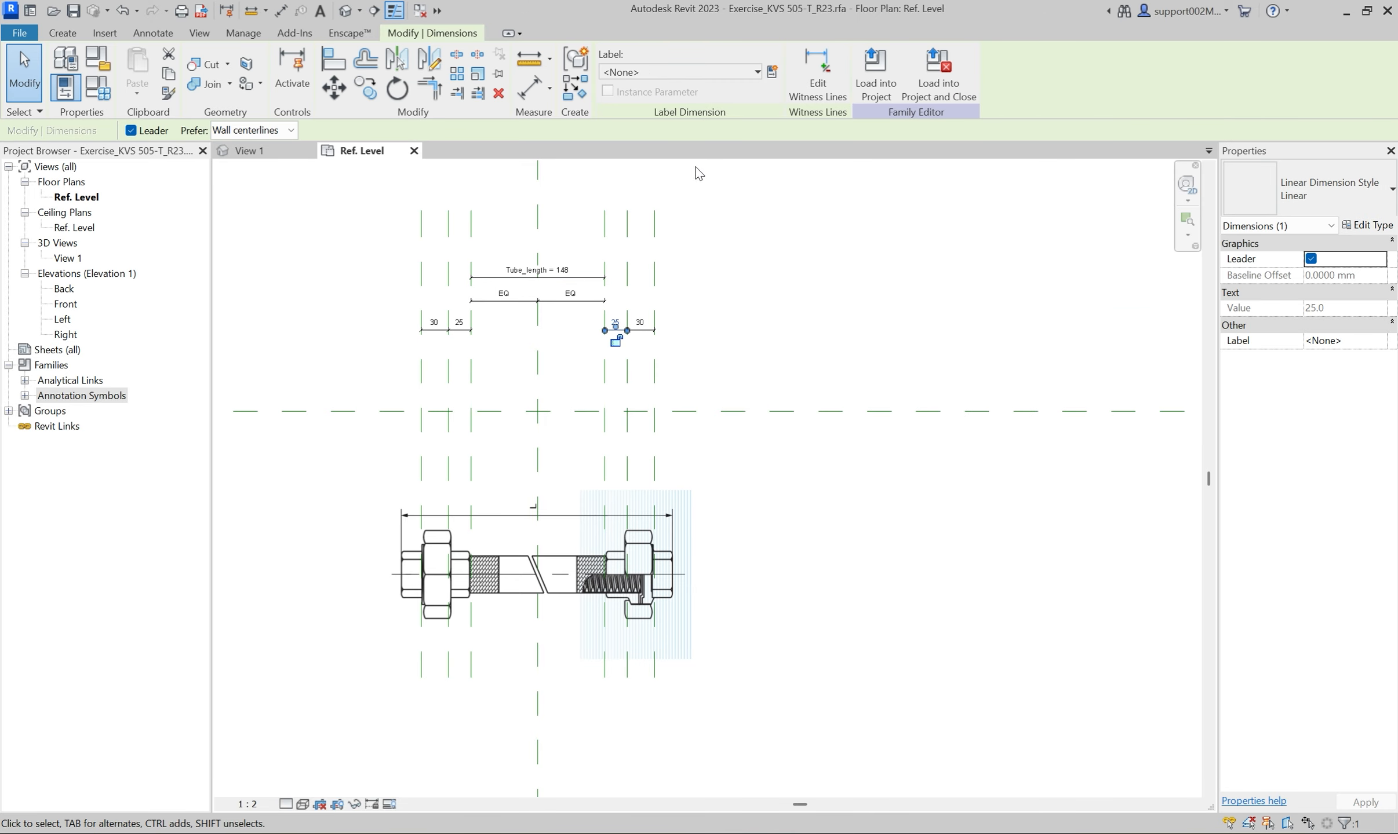
{"action": "left_click", "coordinate": [773, 72]}
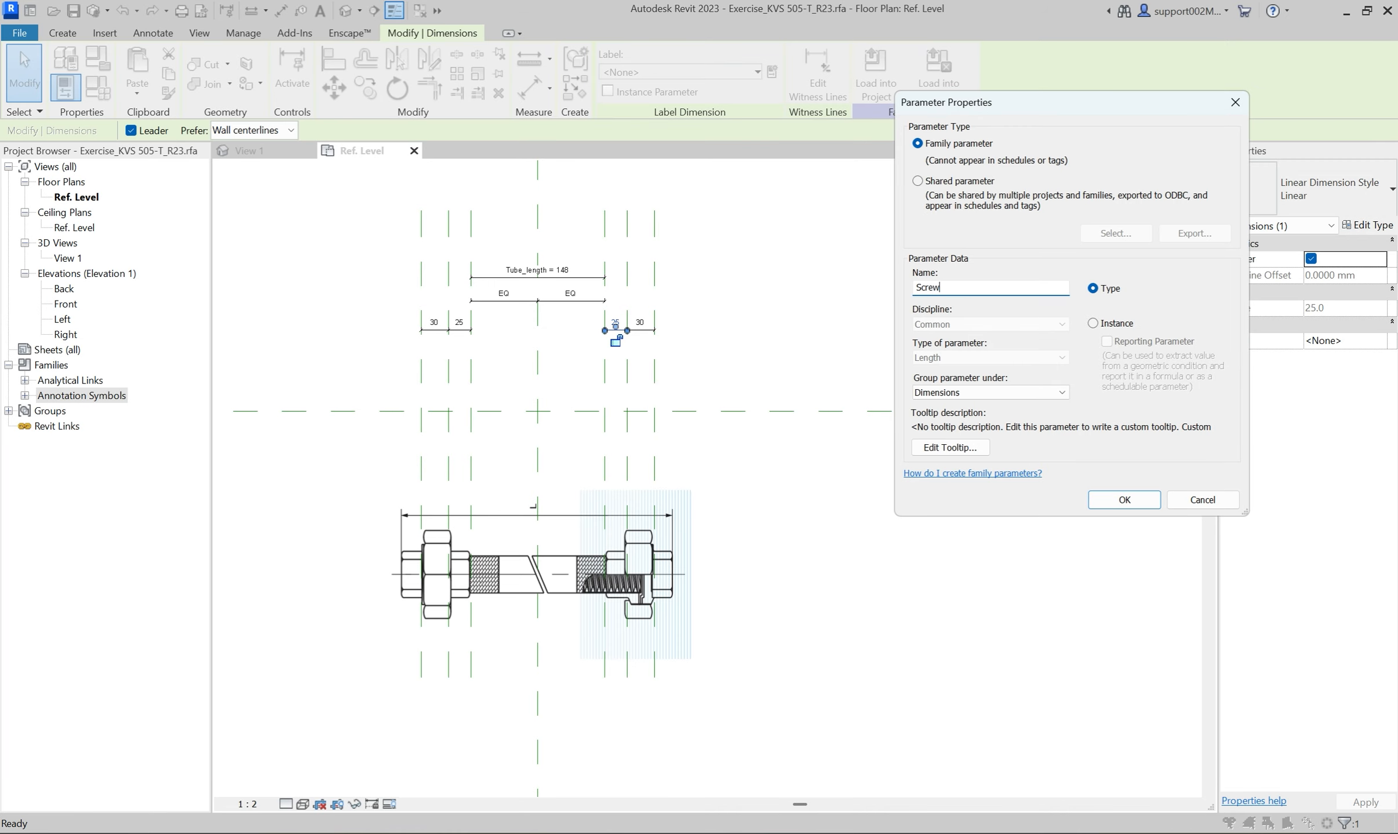
{"action": "left_click", "coordinate": [1132, 500]}
{"action": "left_click", "coordinate": [755, 369]}
{"action": "left_click", "coordinate": [640, 332]}
{"action": "left_click", "coordinate": [773, 72]}
{"action": "left_click", "coordinate": [1098, 502]}
{"action": "left_click", "coordinate": [334, 327]}
Assign the existing Screw 1 and Screw 2 parameters to the left-hand 25 mm and 30 mm dimensions.
{"action": "scroll", "coordinate": [475, 339], "scroll_direction": "up", "scroll_amount": 2}
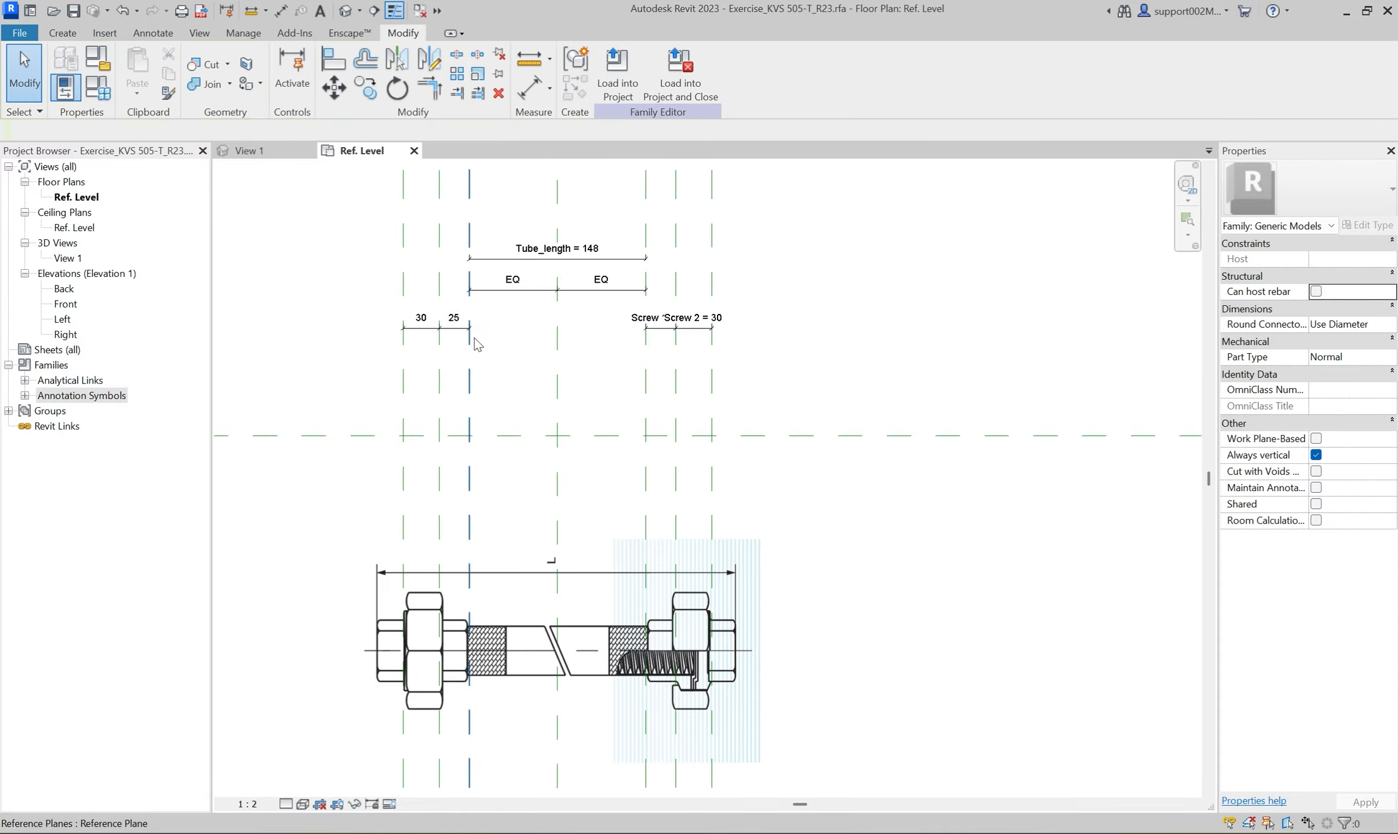
{"action": "left_click", "coordinate": [467, 338]}
{"action": "left_click", "coordinate": [757, 72]}
{"action": "left_click", "coordinate": [638, 139]}
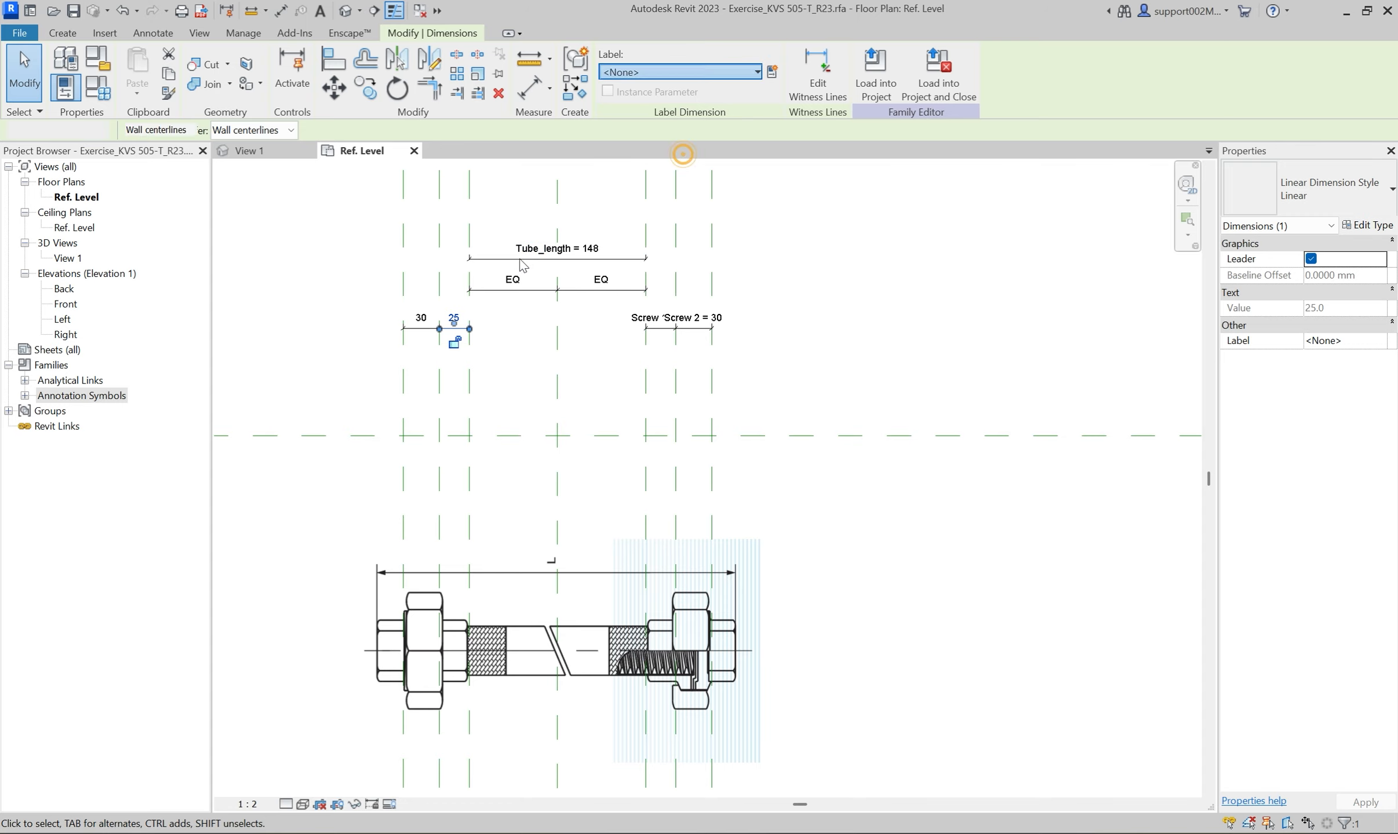
{"action": "left_click", "coordinate": [422, 359]}
{"action": "left_click", "coordinate": [421, 331]}
{"action": "left_click", "coordinate": [712, 72]}
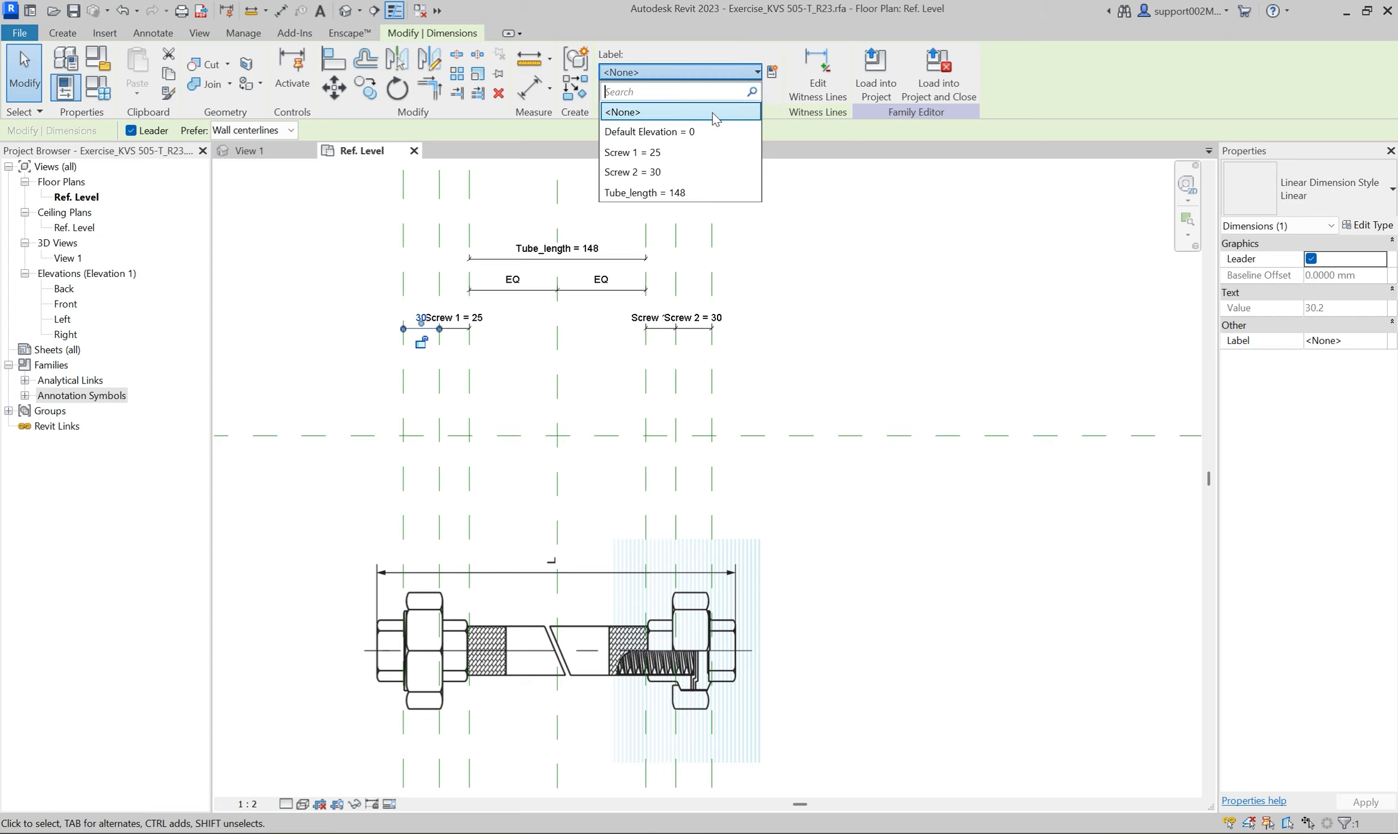
{"action": "left_click", "coordinate": [637, 169]}
{"action": "left_click", "coordinate": [905, 322]}
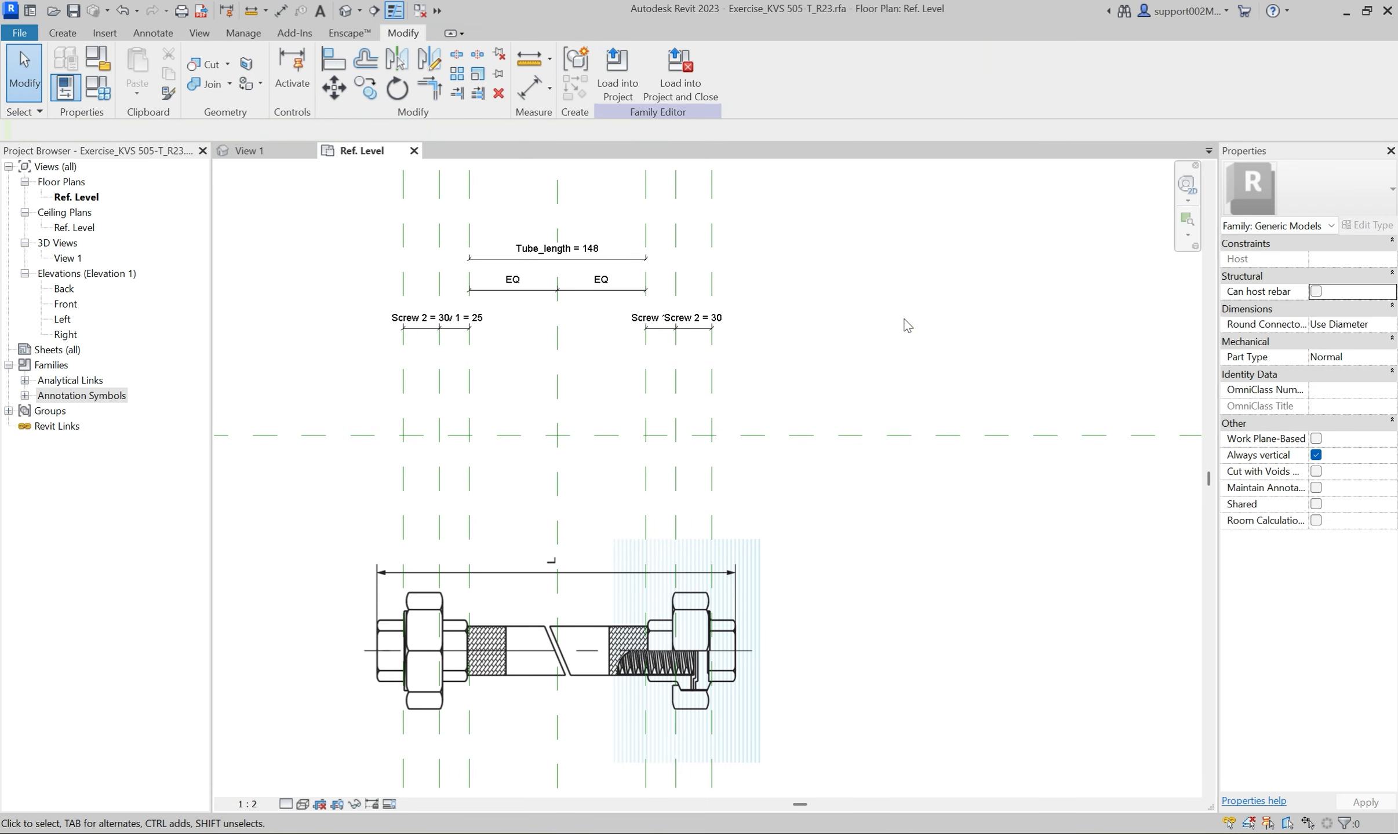
Create a new family from the generic model template in the English templates folder, and close its Left and Front elevation views.
{"action": "left_click", "coordinate": [41, 32]}
{"action": "mouse_move", "coordinate": [18, 103]}
{"action": "left_click", "coordinate": [165, 129]}
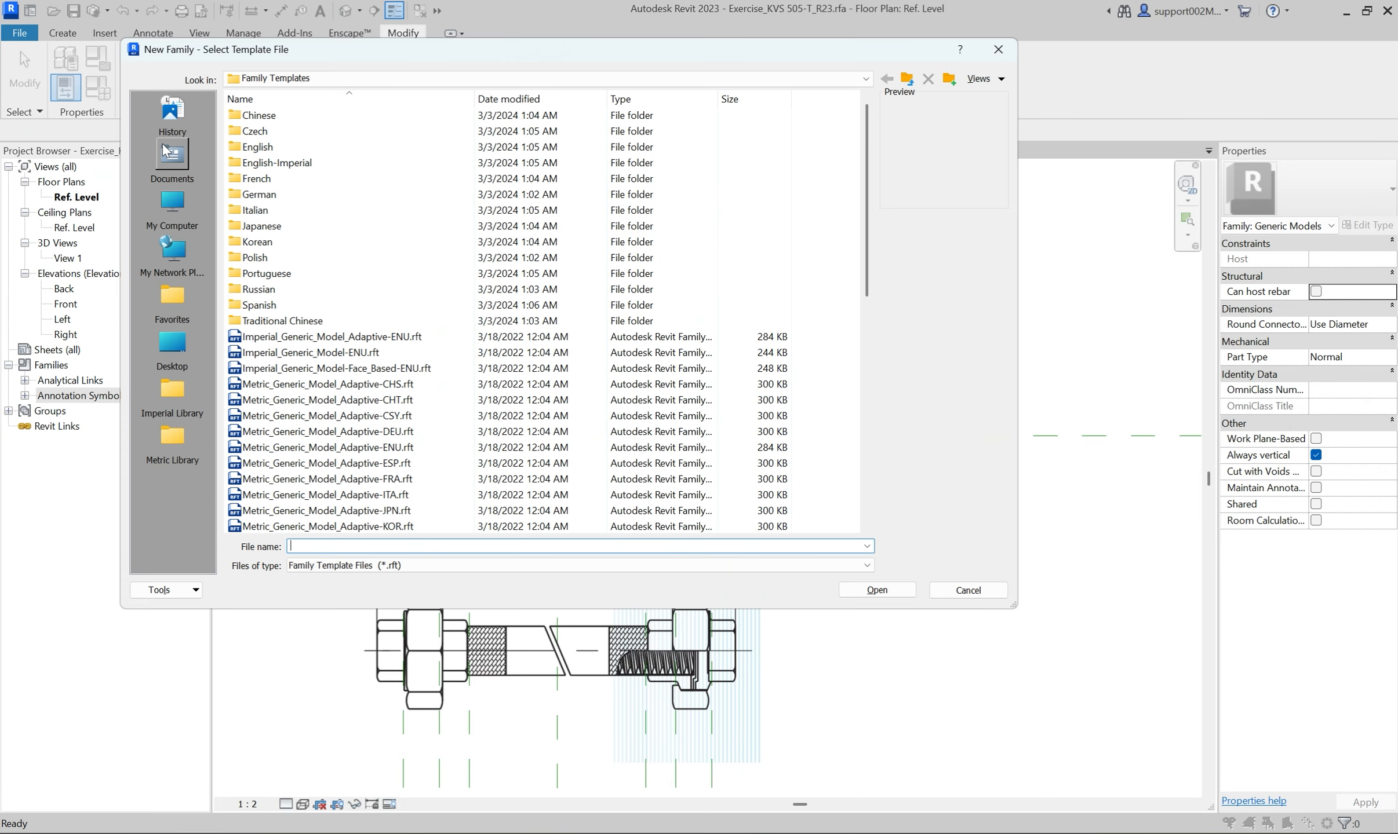
{"action": "double_click", "coordinate": [261, 148]}
{"action": "scroll", "coordinate": [377, 299], "scroll_direction": "down", "scroll_amount": 4}
{"action": "scroll", "coordinate": [377, 299], "scroll_direction": "down", "scroll_amount": 3}
{"action": "left_click", "coordinate": [347, 440]}
{"action": "left_click", "coordinate": [877, 589]}
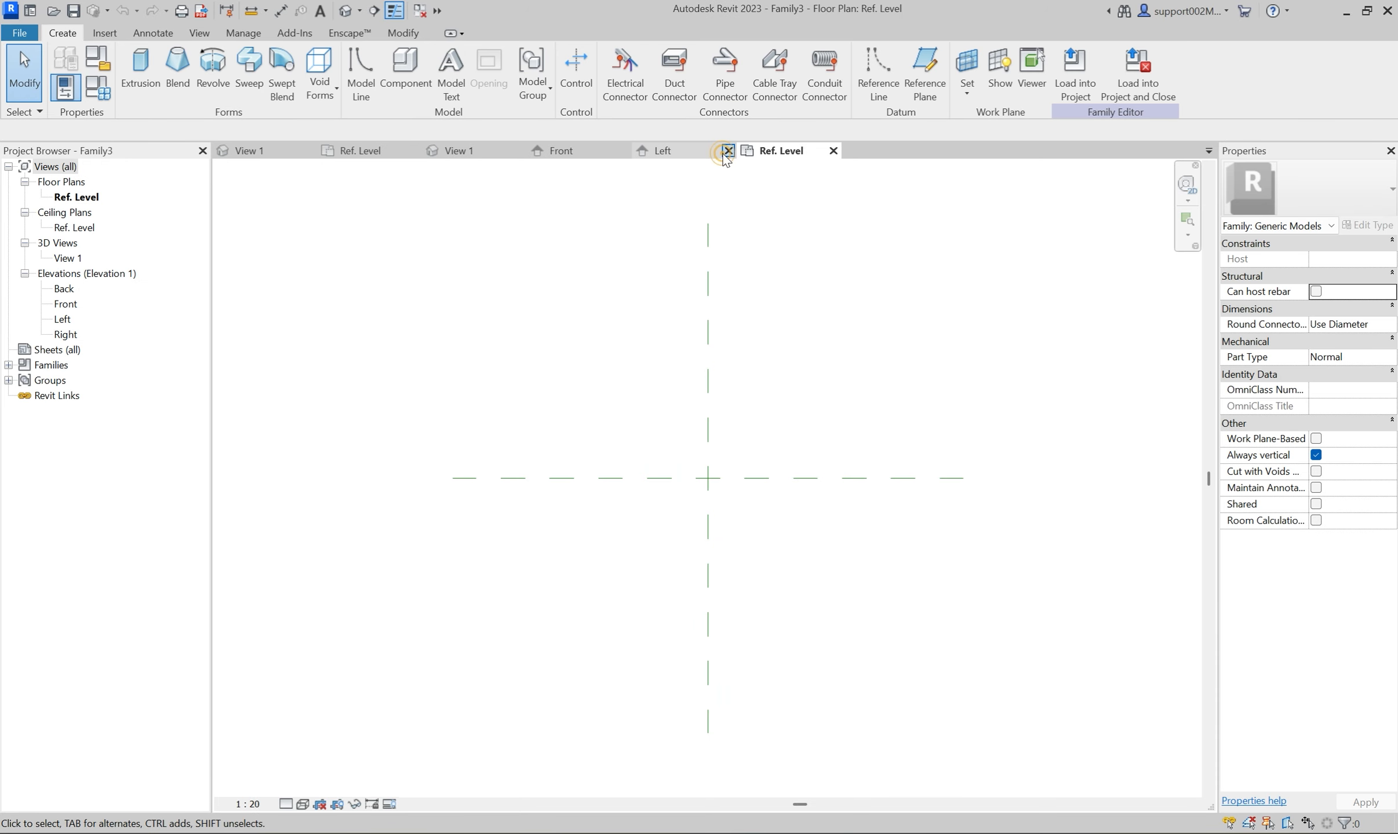
{"action": "left_click", "coordinate": [728, 150]}
{"action": "left_click", "coordinate": [624, 150]}
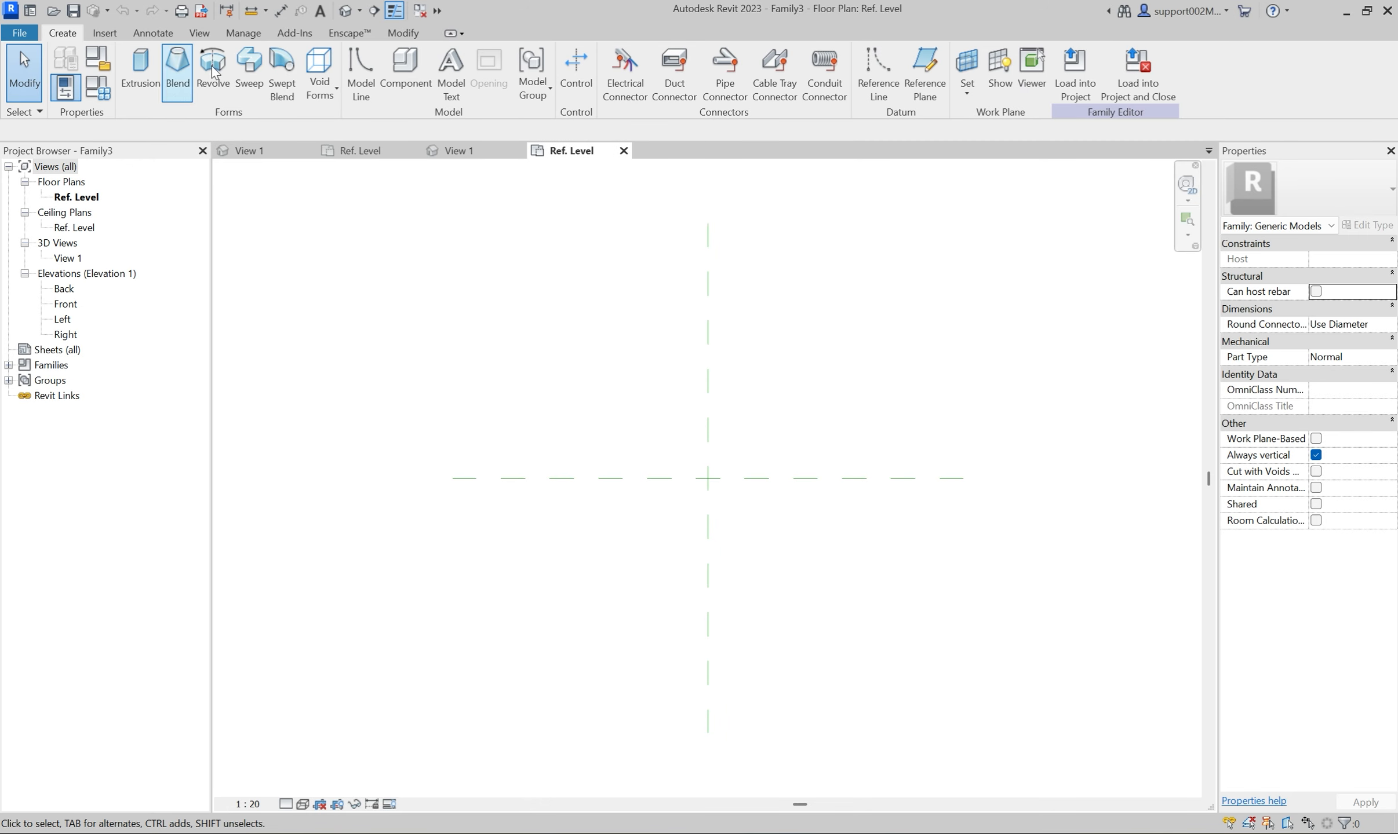
Set the view scale to 1:5 and draw two vertical reference planes, one on each side of the center plane.
{"action": "left_click", "coordinate": [925, 70]}
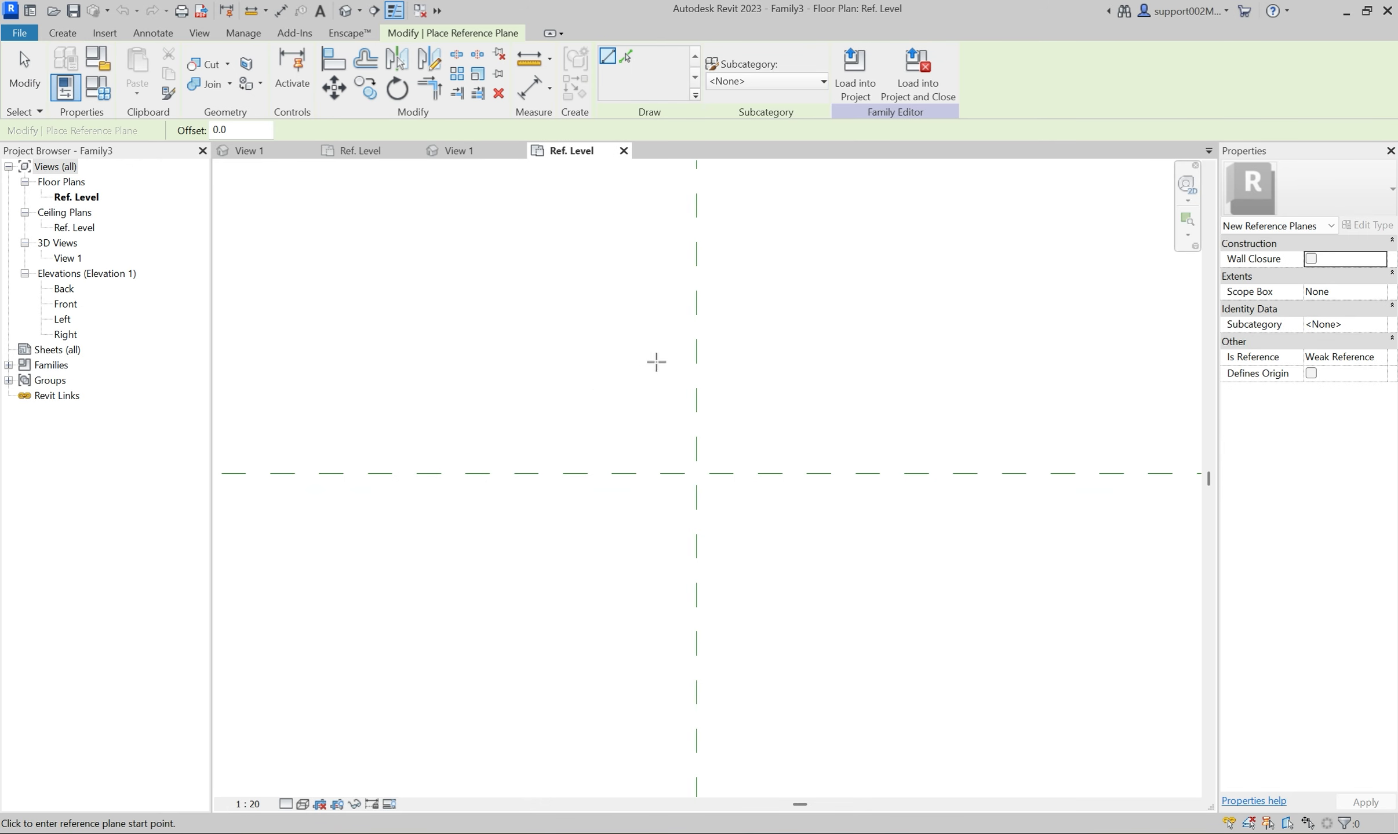
{"action": "left_click", "coordinate": [248, 805]}
{"action": "left_click", "coordinate": [287, 613]}
{"action": "left_click", "coordinate": [675, 281]}
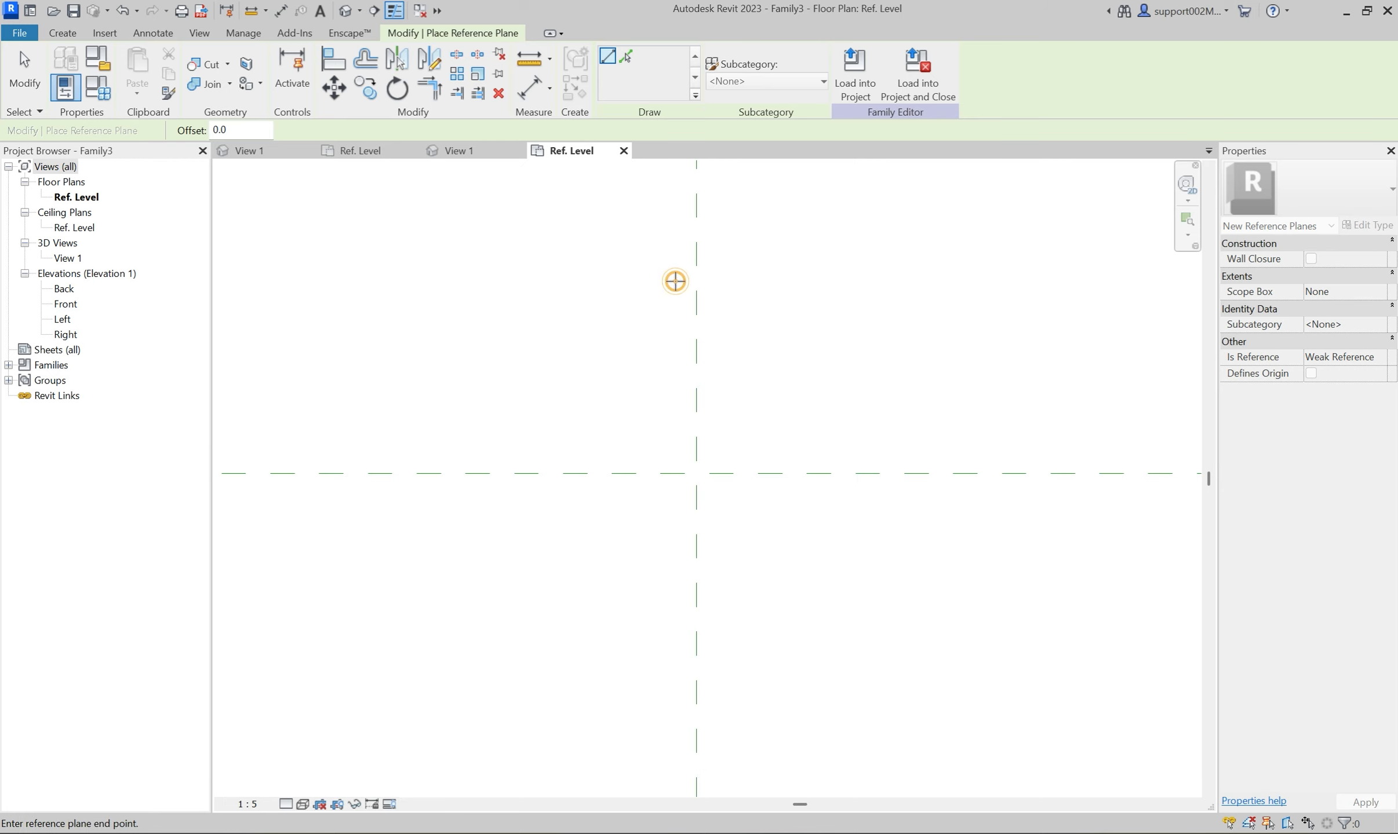
{"action": "left_click", "coordinate": [676, 714]}
{"action": "left_click", "coordinate": [722, 284]}
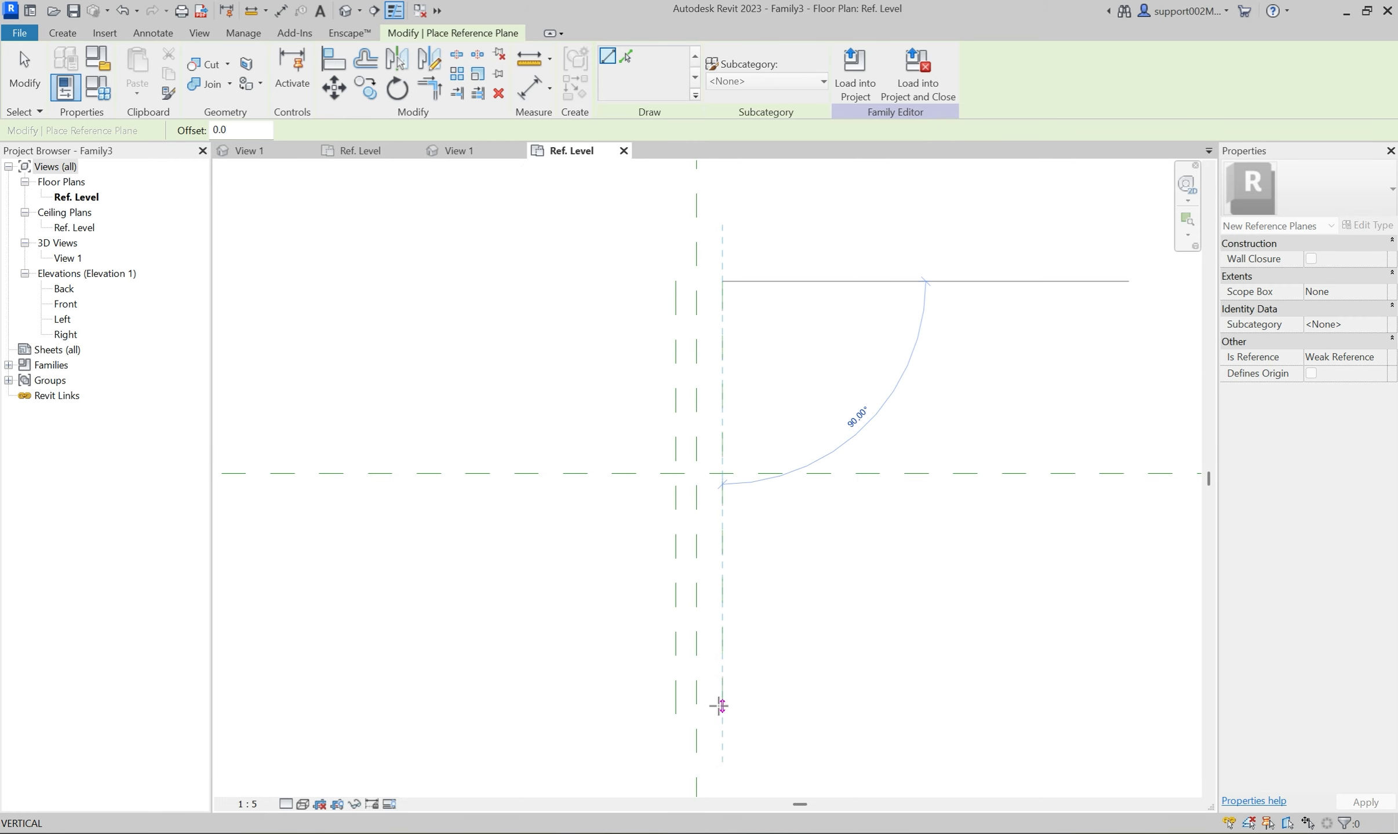
{"action": "left_click", "coordinate": [721, 713]}
Draw two horizontal reference planes above and below the Center (Front/Back) plane, the upper one about 86 mm away.
{"action": "left_click", "coordinate": [477, 450]}
{"action": "left_click", "coordinate": [903, 451]}
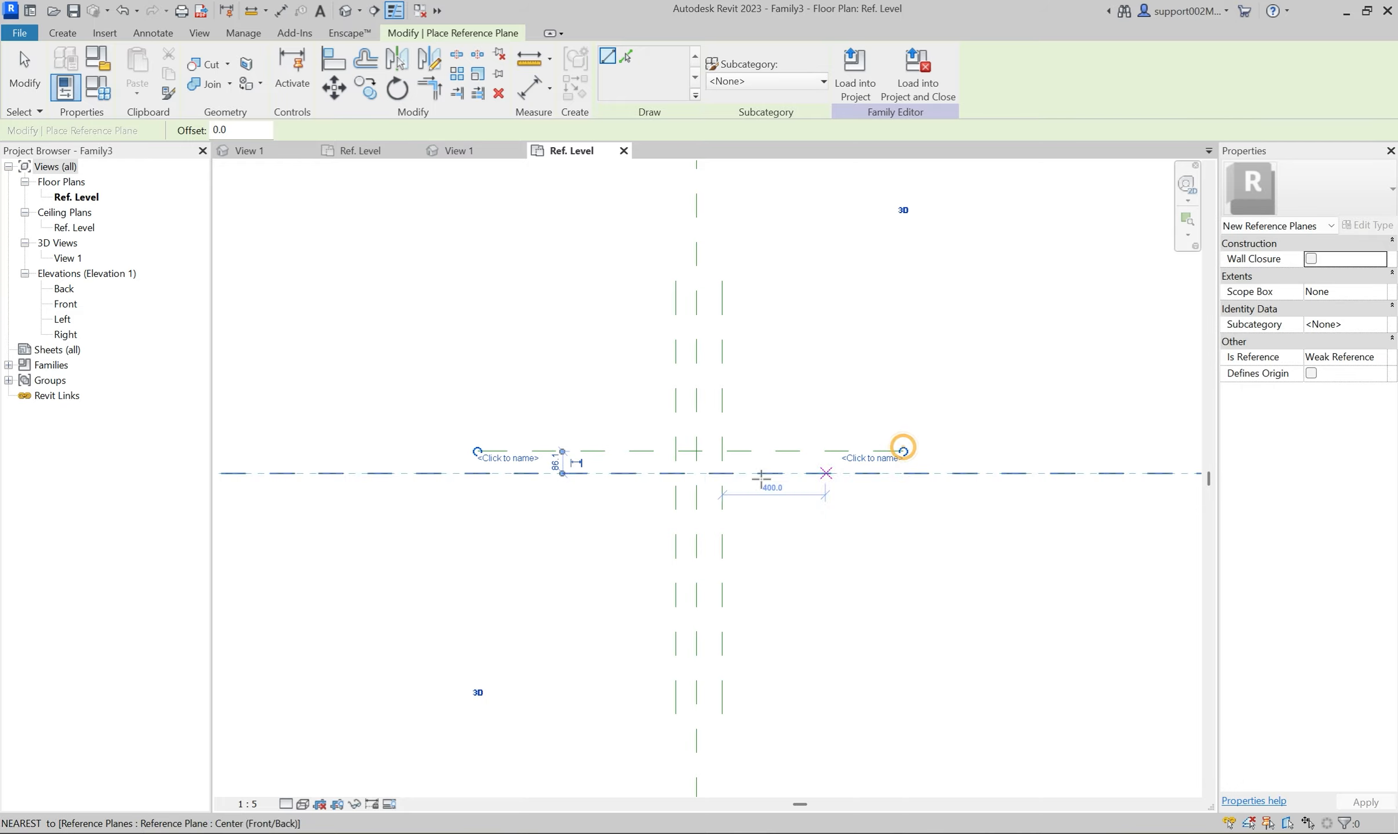
{"action": "left_click", "coordinate": [468, 494]}
{"action": "left_click", "coordinate": [902, 494]}
Draw a 45° reference plane rising rightward through the origin, extend it below, and copy it about 85 mm and 75 mm to either side.
{"action": "left_click", "coordinate": [697, 473]}
{"action": "left_click", "coordinate": [869, 301]}
{"action": "key", "text": "Escape"}
{"action": "key", "text": "Escape"}
{"action": "left_click_drag", "start_coordinate": [696, 473], "coordinate": [497, 673]}
{"action": "left_click_drag", "start_coordinate": [768, 372], "coordinate": [802, 405]}
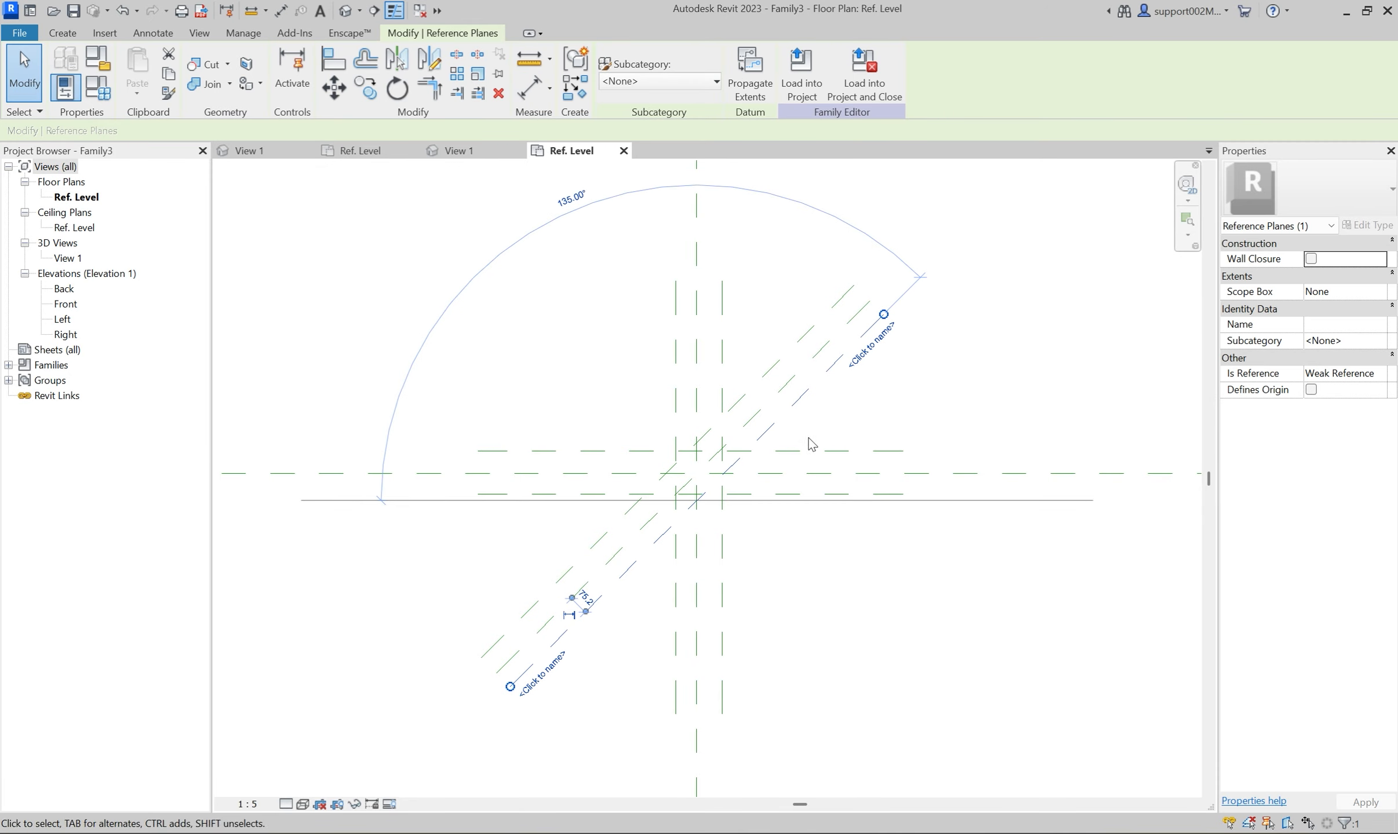
{"action": "left_click", "coordinate": [805, 440]}
Draw the opposite 45° reference plane through the origin, extend it below, and copy it about 115 mm and 85 mm to either side.
{"action": "left_click", "coordinate": [63, 32]}
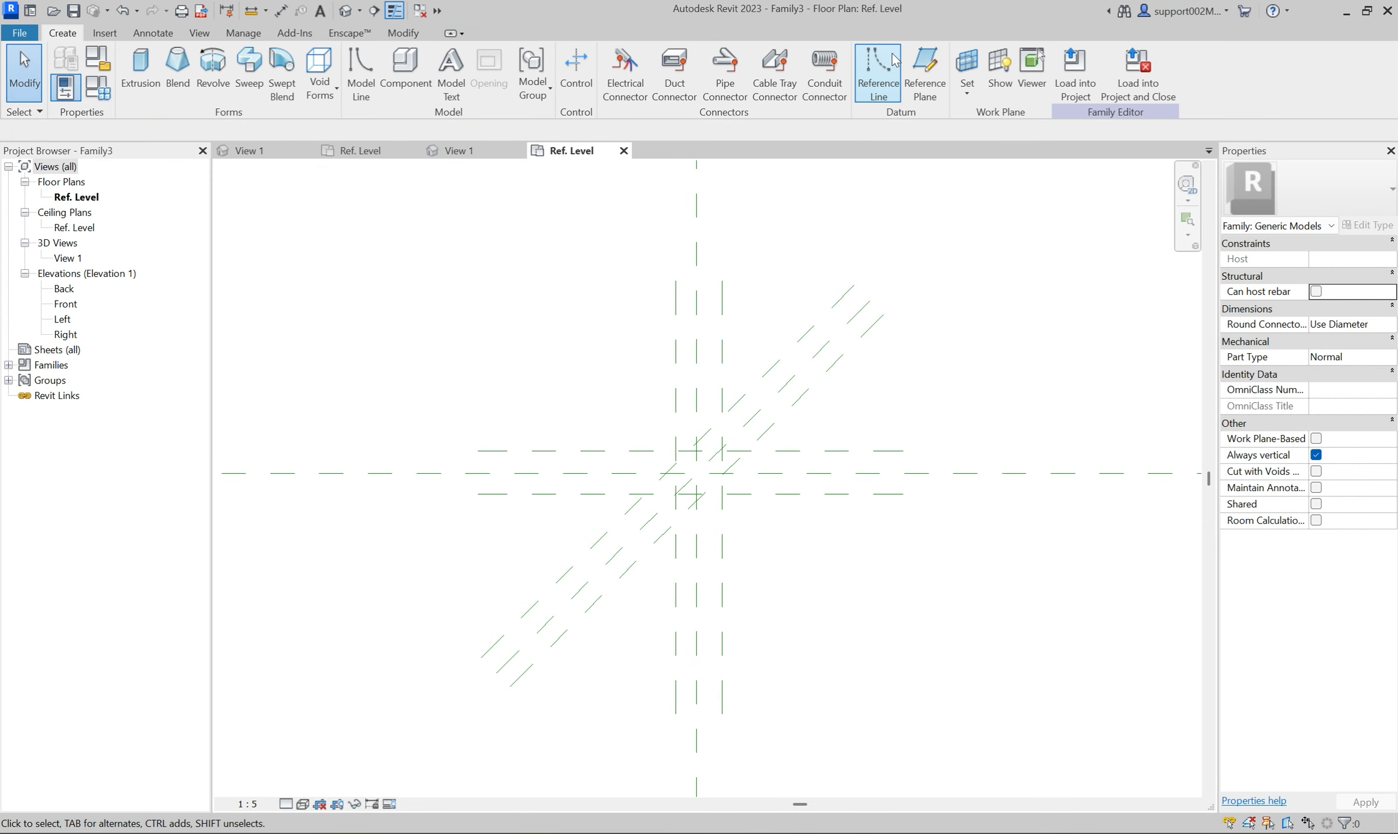
{"action": "left_click", "coordinate": [878, 72]}
{"action": "left_click", "coordinate": [696, 474]}
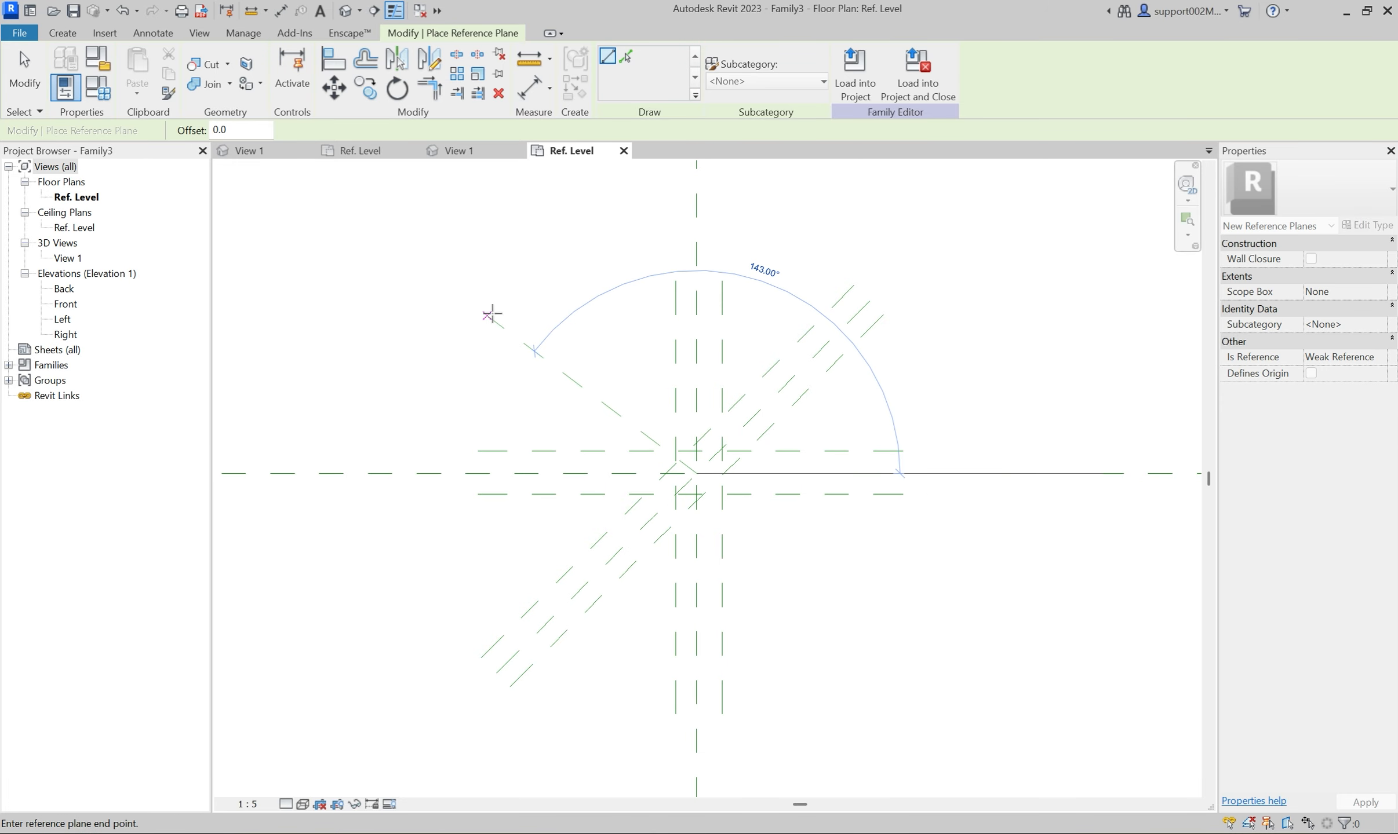
{"action": "left_click", "coordinate": [513, 299]}
{"action": "key", "text": "Escape"}
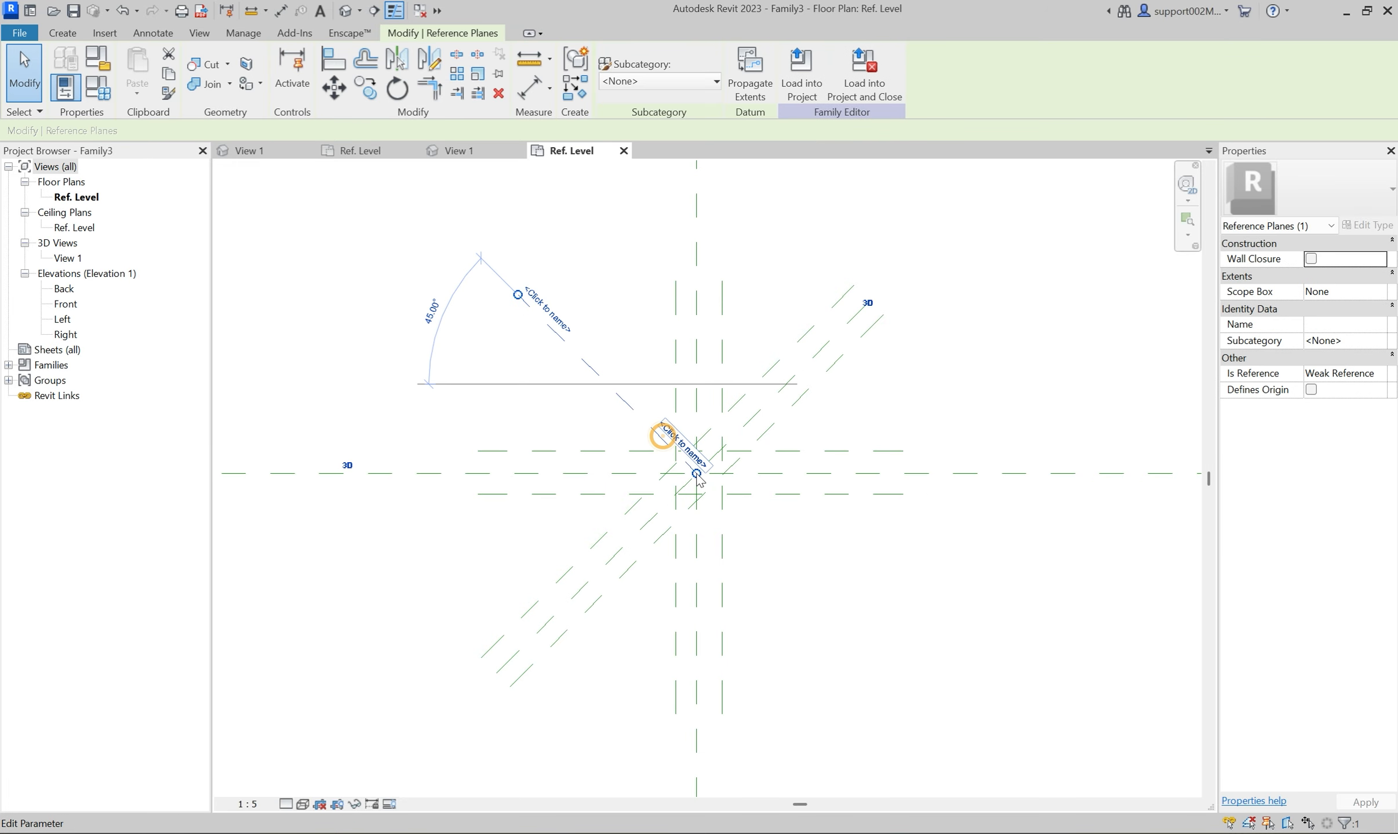
{"action": "left_click_drag", "start_coordinate": [811, 602], "coordinate": [902, 679]}
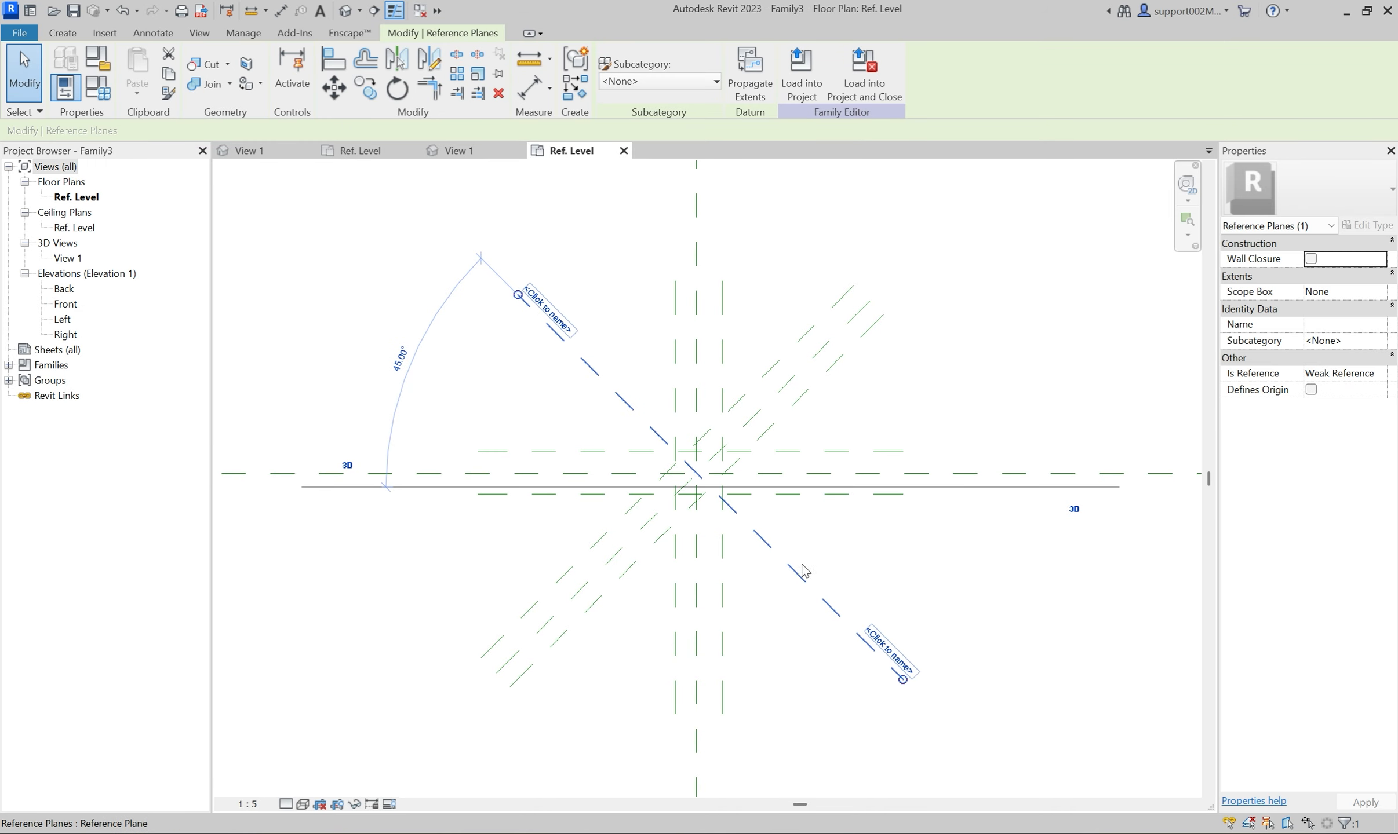
{"action": "left_click_drag", "start_coordinate": [778, 533], "coordinate": [745, 562]}
{"action": "left_click", "coordinate": [847, 353]}
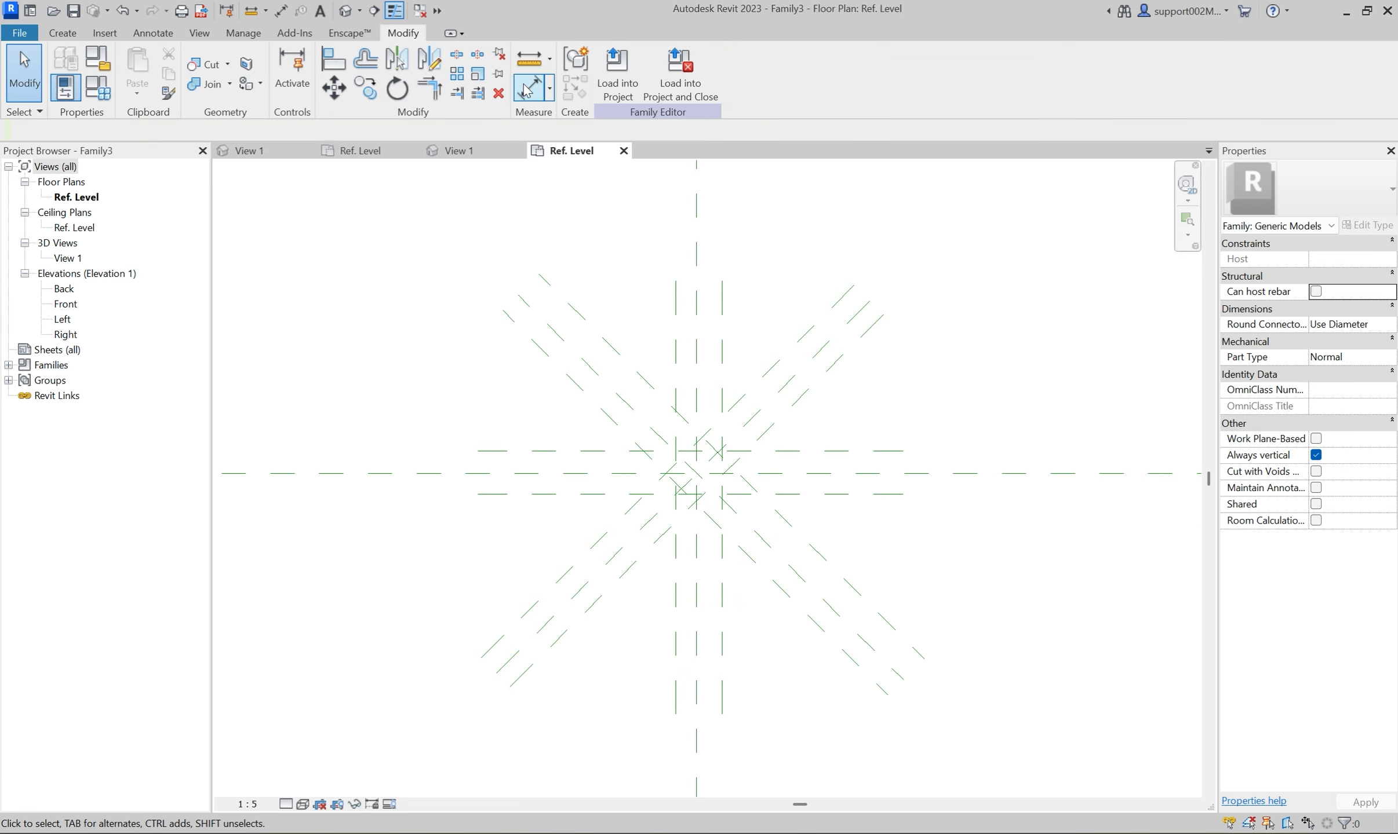
Pin the two middle diagonal reference planes that pass through the origin.
{"action": "left_click", "coordinate": [561, 341]}
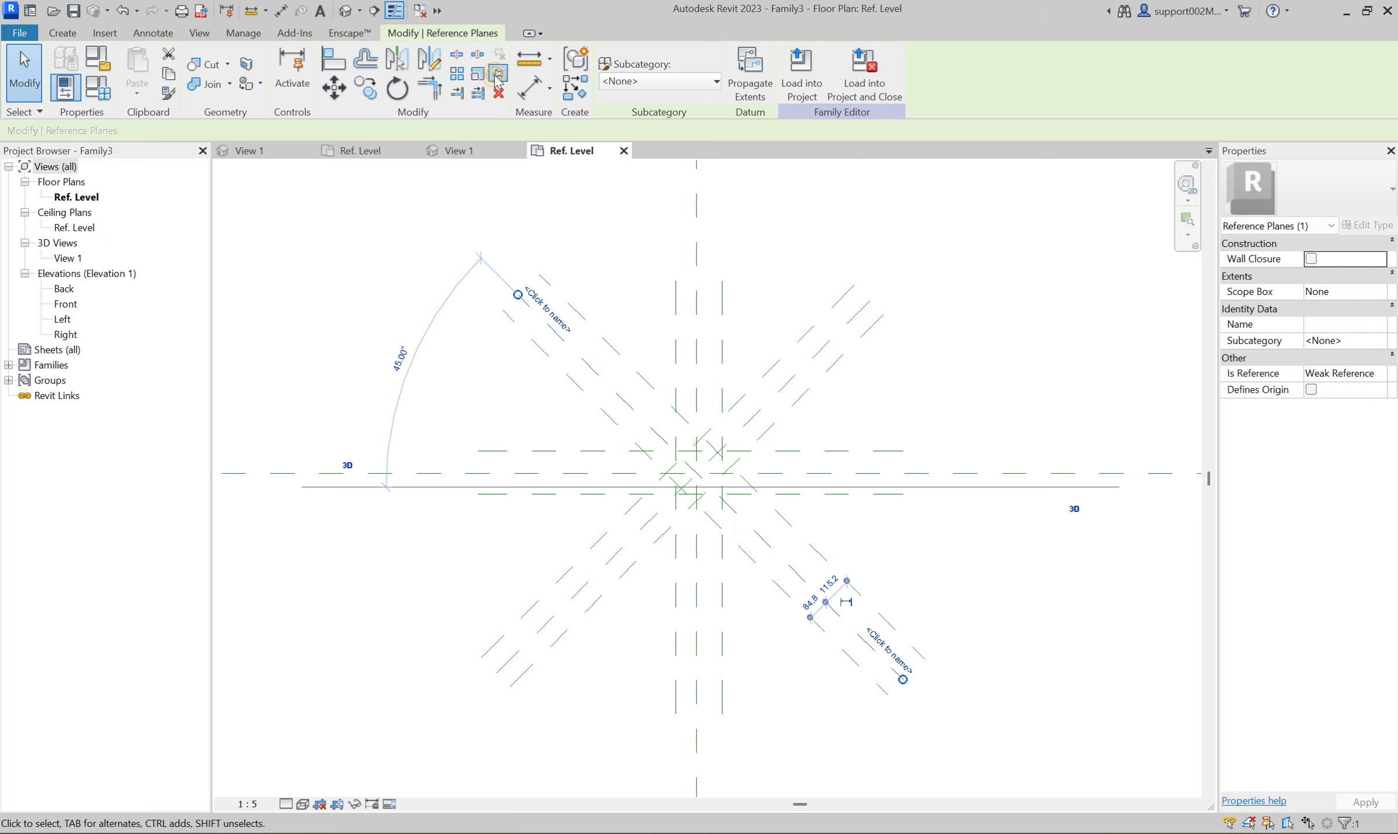
{"action": "left_click", "coordinate": [496, 78]}
{"action": "left_click", "coordinate": [784, 391]}
{"action": "left_click", "coordinate": [498, 75]}
{"action": "left_click", "coordinate": [586, 216]}
Dimension the three diagonal planes falling to the right as a chain, and add an overall dimension between the outer two.
{"action": "left_click", "coordinate": [529, 87]}
{"action": "scroll", "coordinate": [661, 473], "scroll_direction": "up", "scroll_amount": 2}
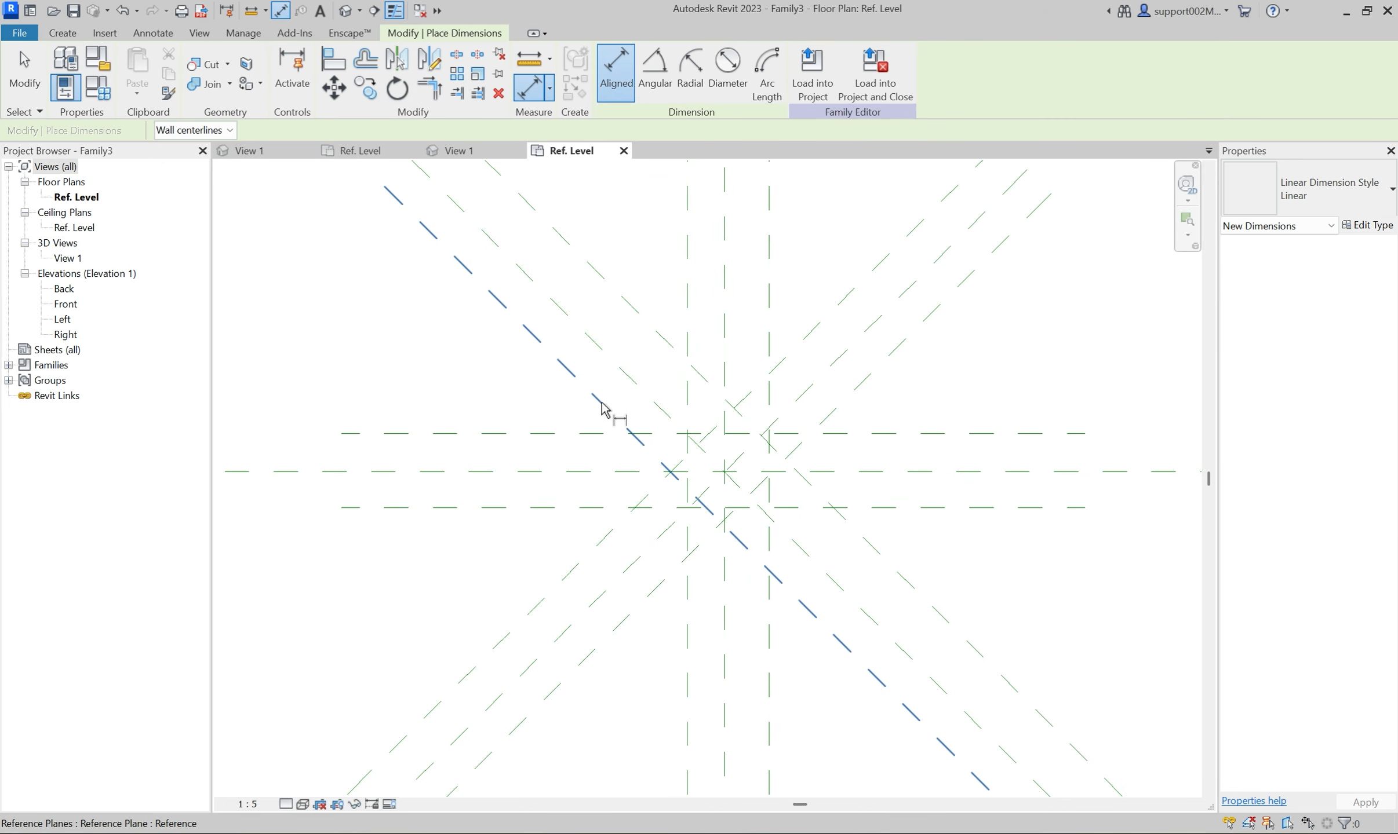
{"action": "left_click", "coordinate": [601, 408]}
{"action": "left_click", "coordinate": [624, 380]}
{"action": "left_click", "coordinate": [658, 334]}
{"action": "left_click", "coordinate": [751, 255]}
{"action": "left_click", "coordinate": [568, 369]}
{"action": "left_click", "coordinate": [643, 318]}
{"action": "left_click", "coordinate": [700, 269]}
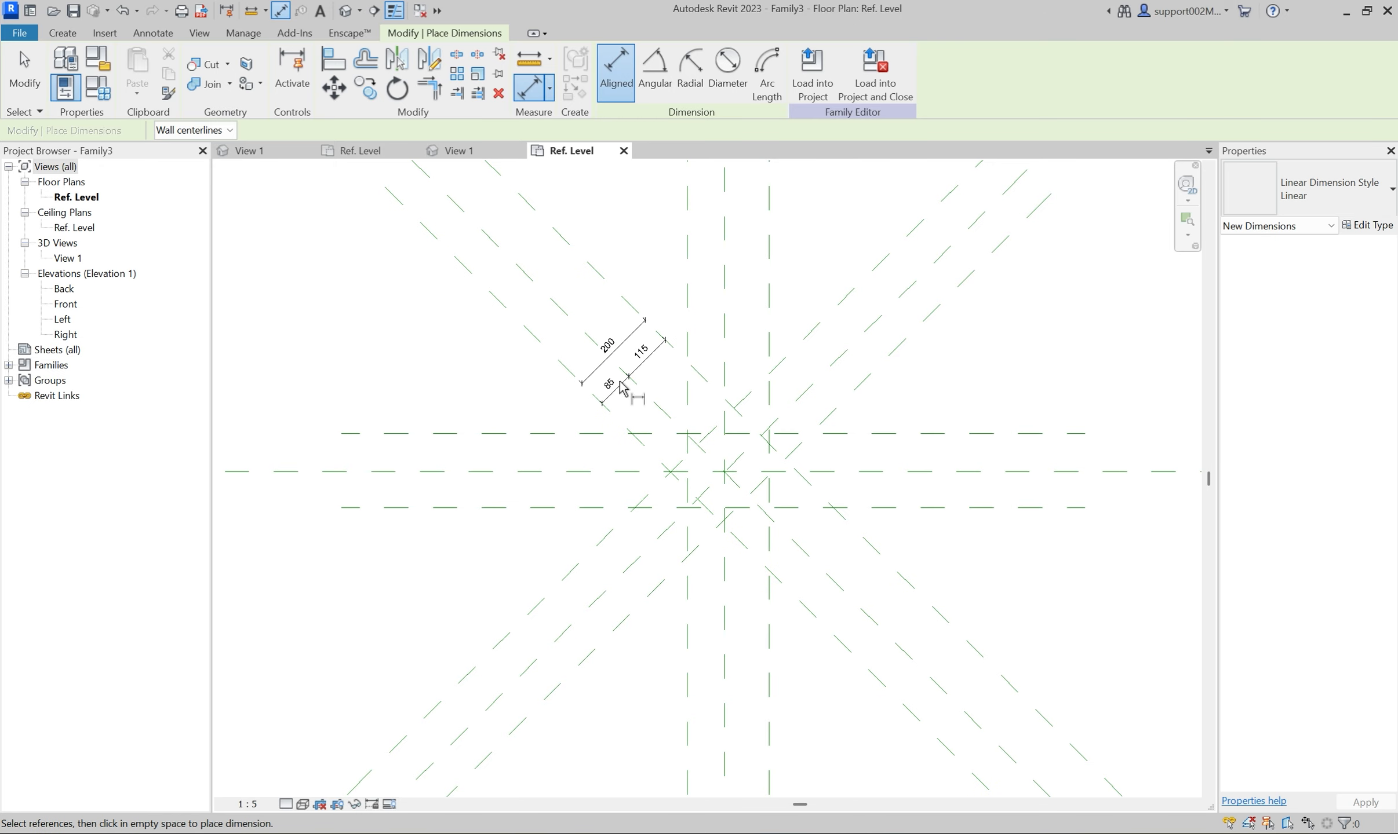
Apply the equality constraint to the chain dimension across the diagonal planes falling to the right.
{"action": "key", "text": "Escape"}
{"action": "left_click", "coordinate": [627, 381]}
{"action": "left_click", "coordinate": [619, 351]}
Dimension the three horizontal planes with equal spacing about the center, and add an overall dimension between the outer two.
{"action": "key", "text": "d"}
{"action": "key", "text": "i"}
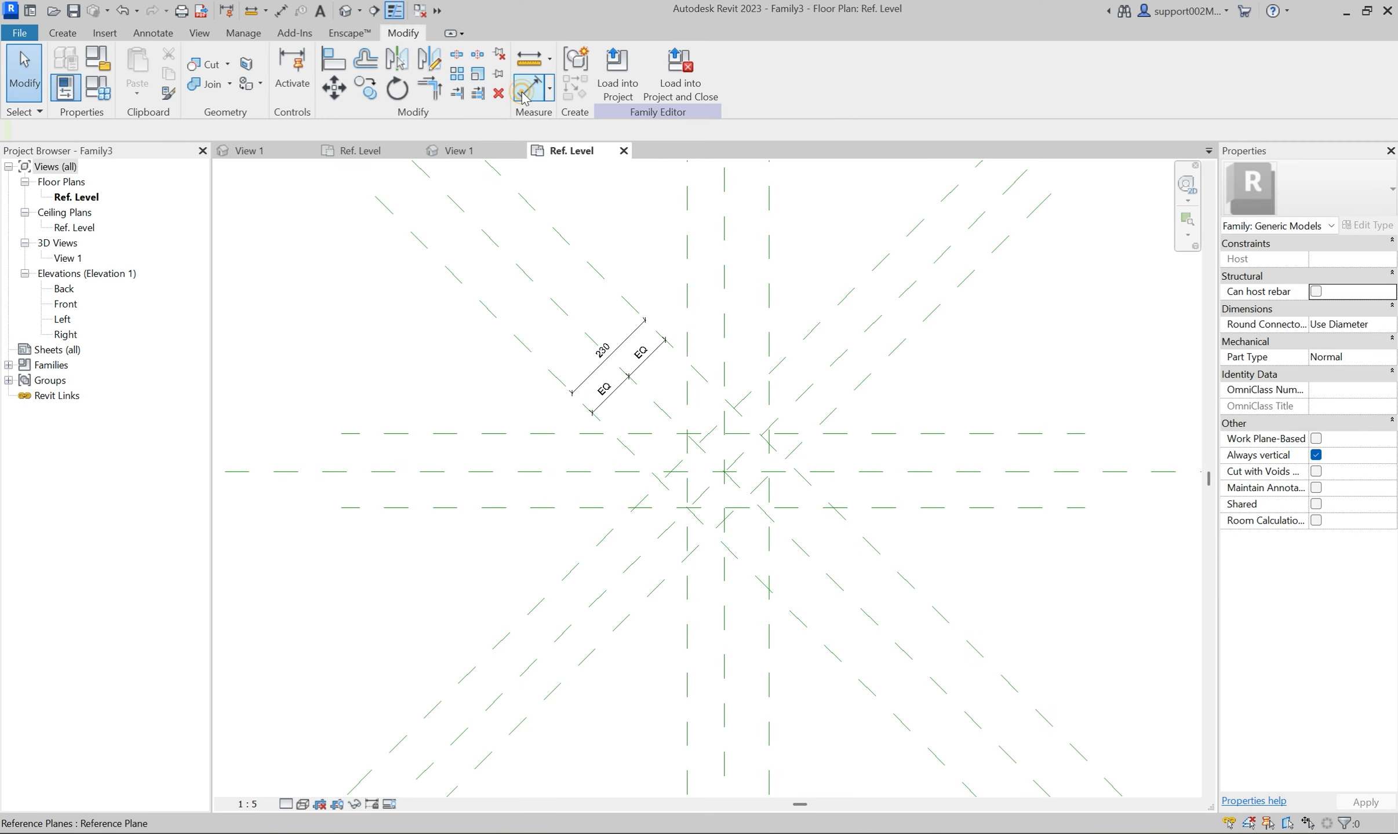
{"action": "left_click", "coordinate": [549, 434]}
{"action": "left_click", "coordinate": [544, 470]}
{"action": "left_click", "coordinate": [538, 505]}
{"action": "left_click", "coordinate": [529, 572]}
{"action": "left_click", "coordinate": [557, 472]}
{"action": "left_click", "coordinate": [491, 433]}
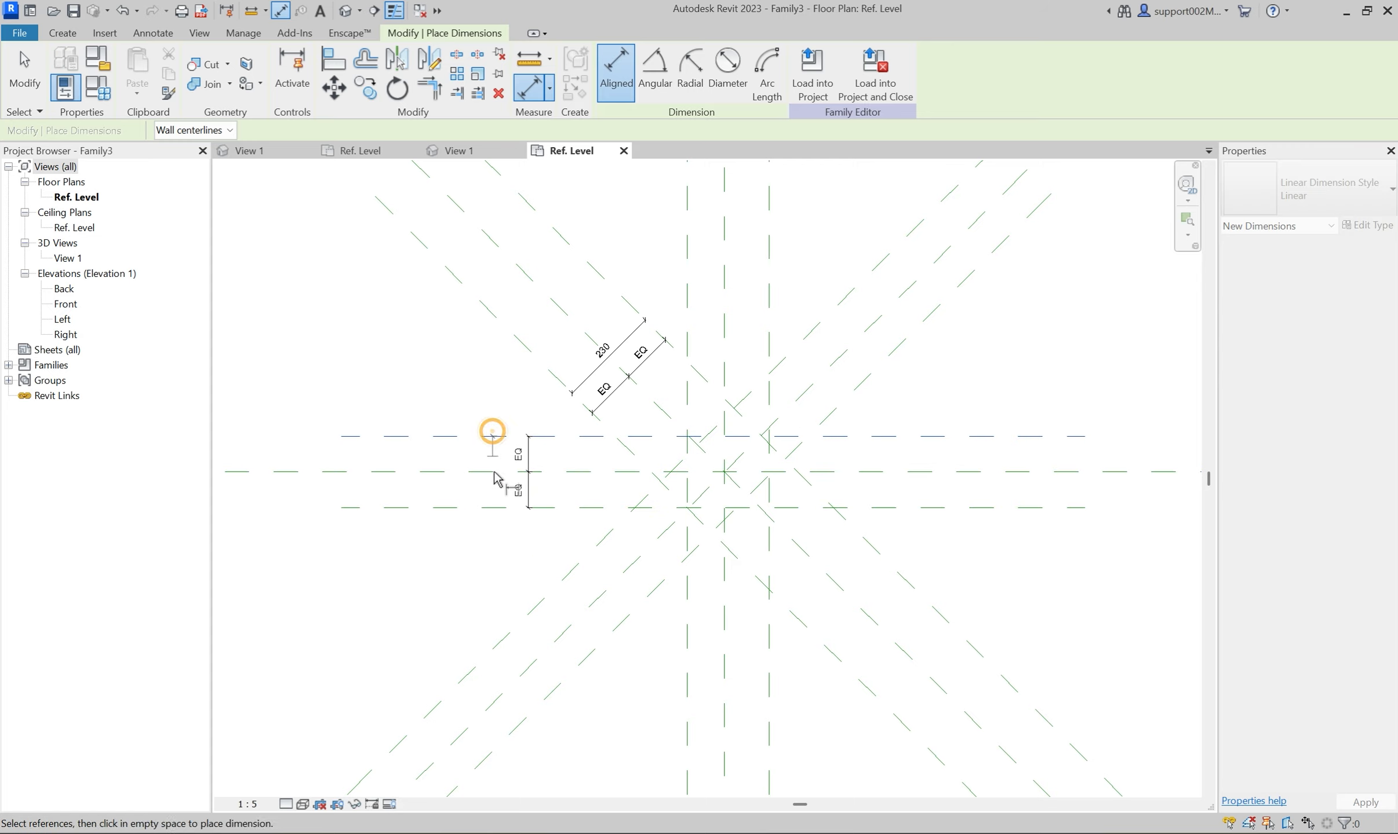
{"action": "left_click", "coordinate": [498, 508]}
{"action": "left_click", "coordinate": [498, 563]}
Dimension the three diagonal planes rising to the right with equal spacing, and add an overall dimension between the outer two.
{"action": "left_click", "coordinate": [581, 567]}
{"action": "left_click", "coordinate": [621, 576]}
{"action": "left_click", "coordinate": [642, 605]}
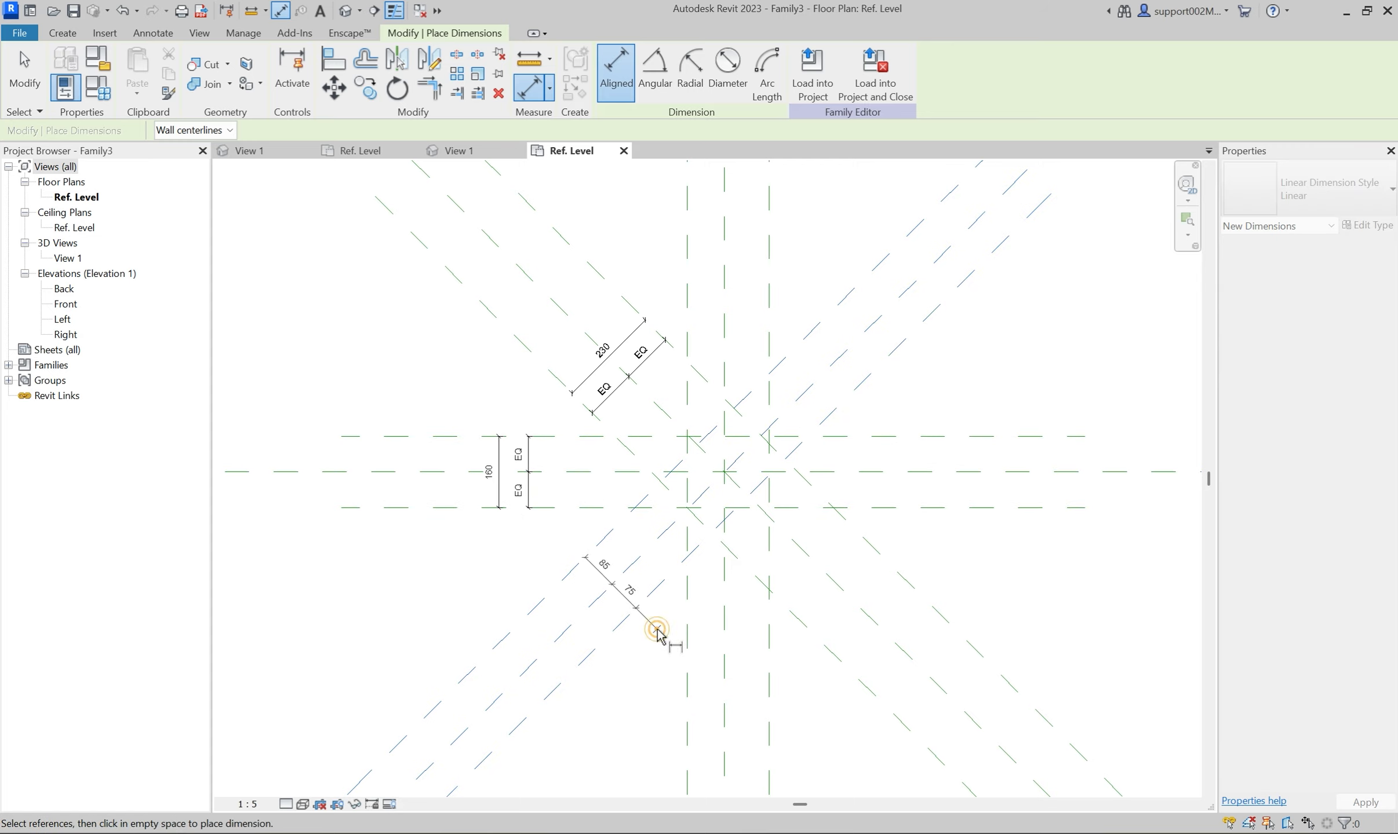
{"action": "left_click", "coordinate": [659, 632]}
{"action": "left_click", "coordinate": [631, 565]}
{"action": "left_click", "coordinate": [562, 586]}
{"action": "left_click", "coordinate": [615, 631]}
{"action": "left_click", "coordinate": [645, 665]}
Dimension the three vertical planes as a chain and constrain them to equal spacing about the center plane.
{"action": "left_click", "coordinate": [688, 675]}
{"action": "left_click", "coordinate": [722, 680]}
{"action": "left_click", "coordinate": [770, 670]}
{"action": "left_click", "coordinate": [812, 646]}
{"action": "left_click", "coordinate": [723, 617]}
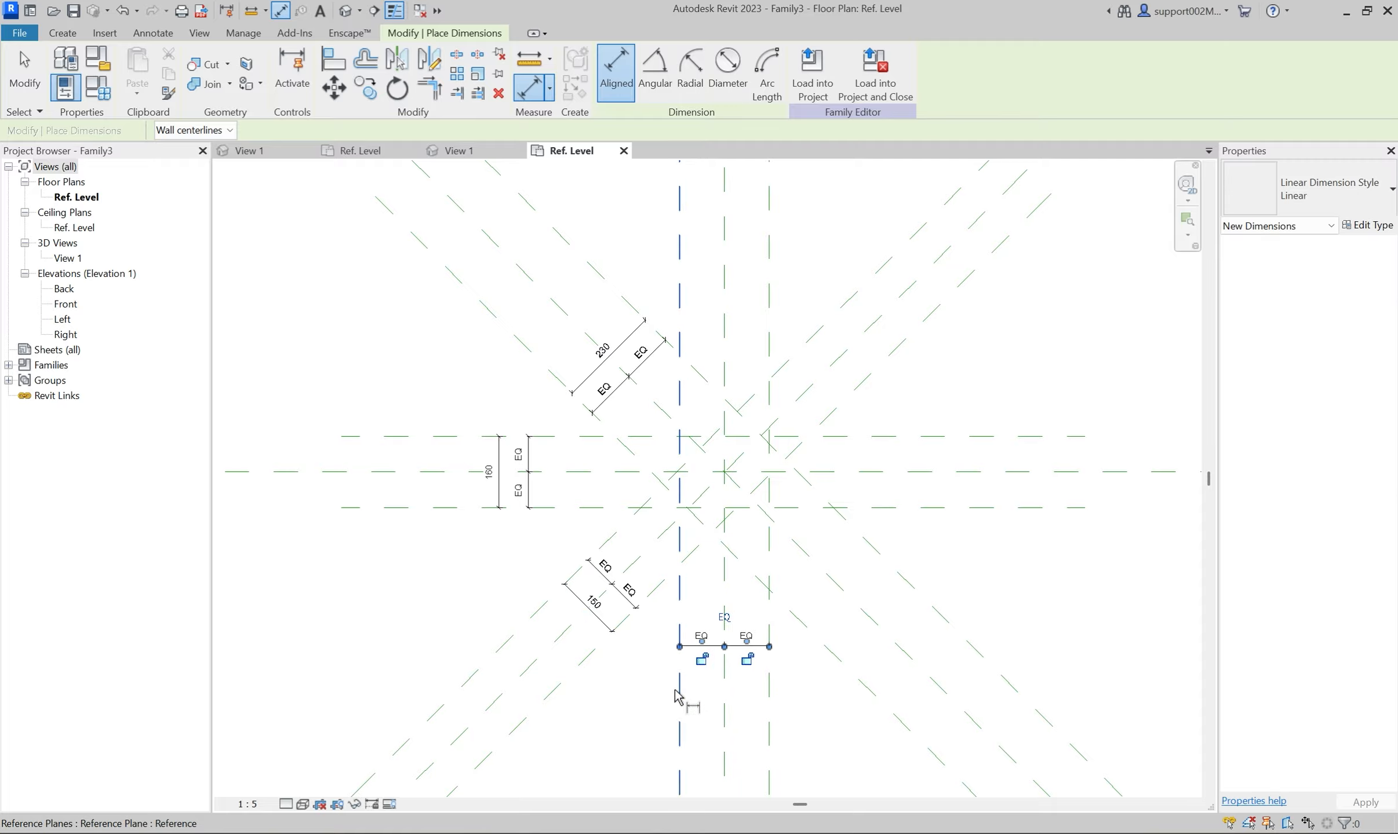
Add an overall dimension between the two outer vertical reference planes below the equality chain.
{"action": "left_click", "coordinate": [678, 687]}
{"action": "left_click", "coordinate": [771, 679]}
{"action": "left_click", "coordinate": [819, 678]}
{"action": "key", "text": "Escape"}
Label the rising diagonals' overall dimension with a new type parameter Screw_side, and assign the same parameter to the vertical planes' overall dimension.
{"action": "left_click", "coordinate": [606, 624]}
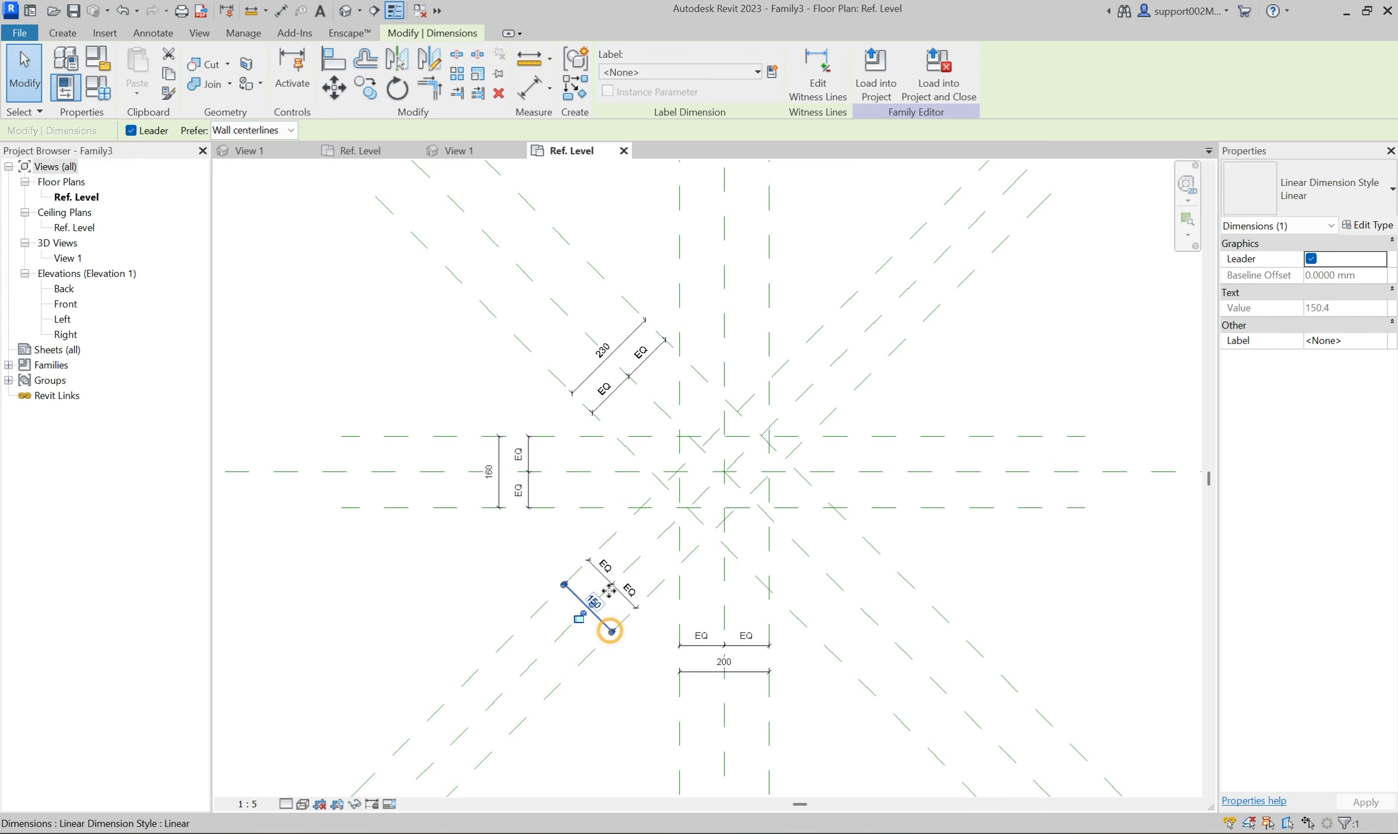
{"action": "left_click", "coordinate": [772, 72]}
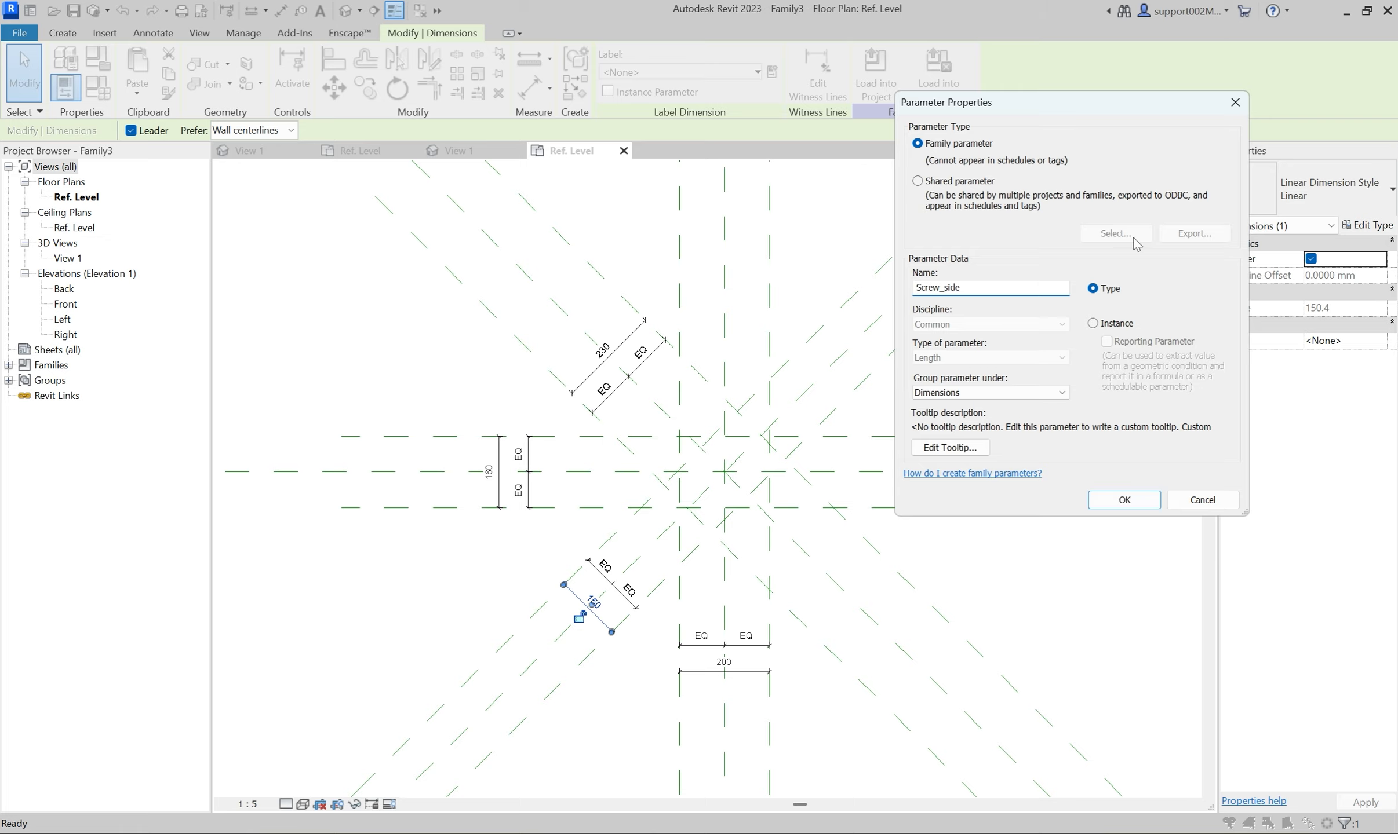
{"action": "left_click", "coordinate": [1123, 499]}
{"action": "left_click", "coordinate": [724, 672]}
{"action": "left_click", "coordinate": [686, 72]}
{"action": "left_click", "coordinate": [683, 152]}
{"action": "key", "text": "Escape"}
{"action": "left_click", "coordinate": [527, 463]}
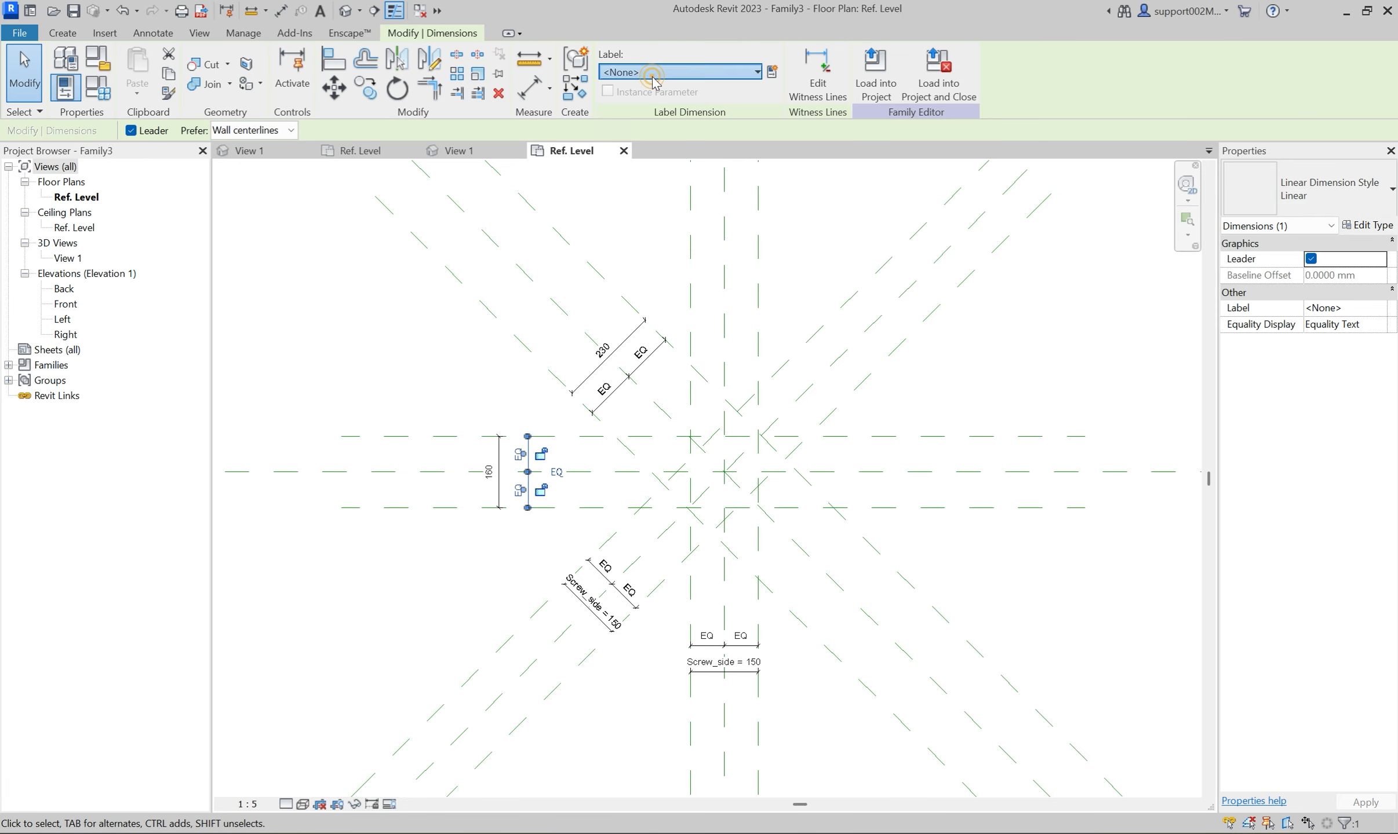
{"action": "left_click", "coordinate": [686, 72]}
{"action": "left_click", "coordinate": [677, 153]}
{"action": "left_click", "coordinate": [1347, 811]}
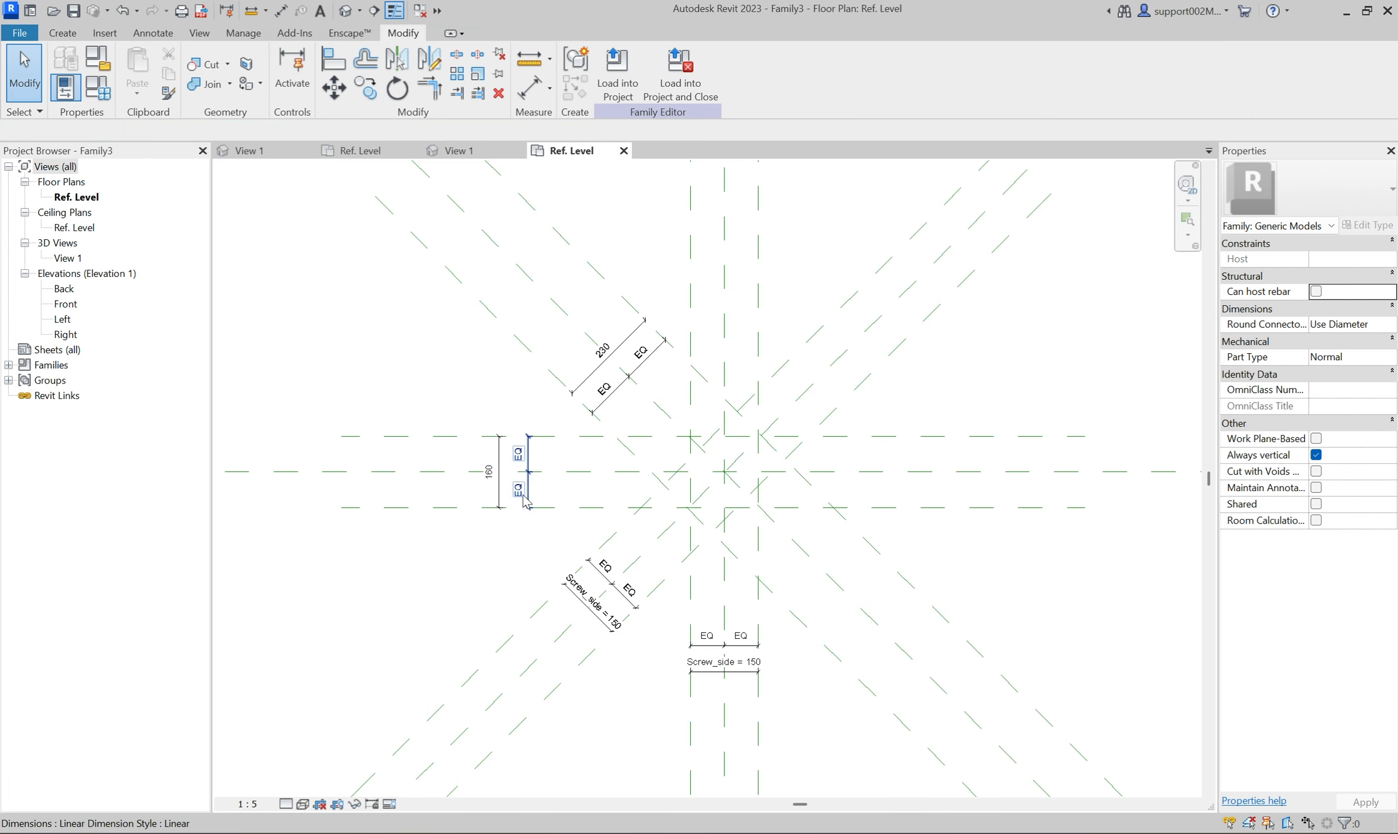
Label the overall dimensions of the horizontal planes and of the diagonal planes falling to the right with the Screw_side parameter.
{"action": "left_click", "coordinate": [498, 464]}
{"action": "left_click", "coordinate": [686, 72]}
{"action": "left_click", "coordinate": [677, 152]}
{"action": "left_click", "coordinate": [606, 354]}
{"action": "left_click", "coordinate": [687, 72]}
{"action": "left_click", "coordinate": [672, 135]}
{"action": "left_click", "coordinate": [687, 72]}
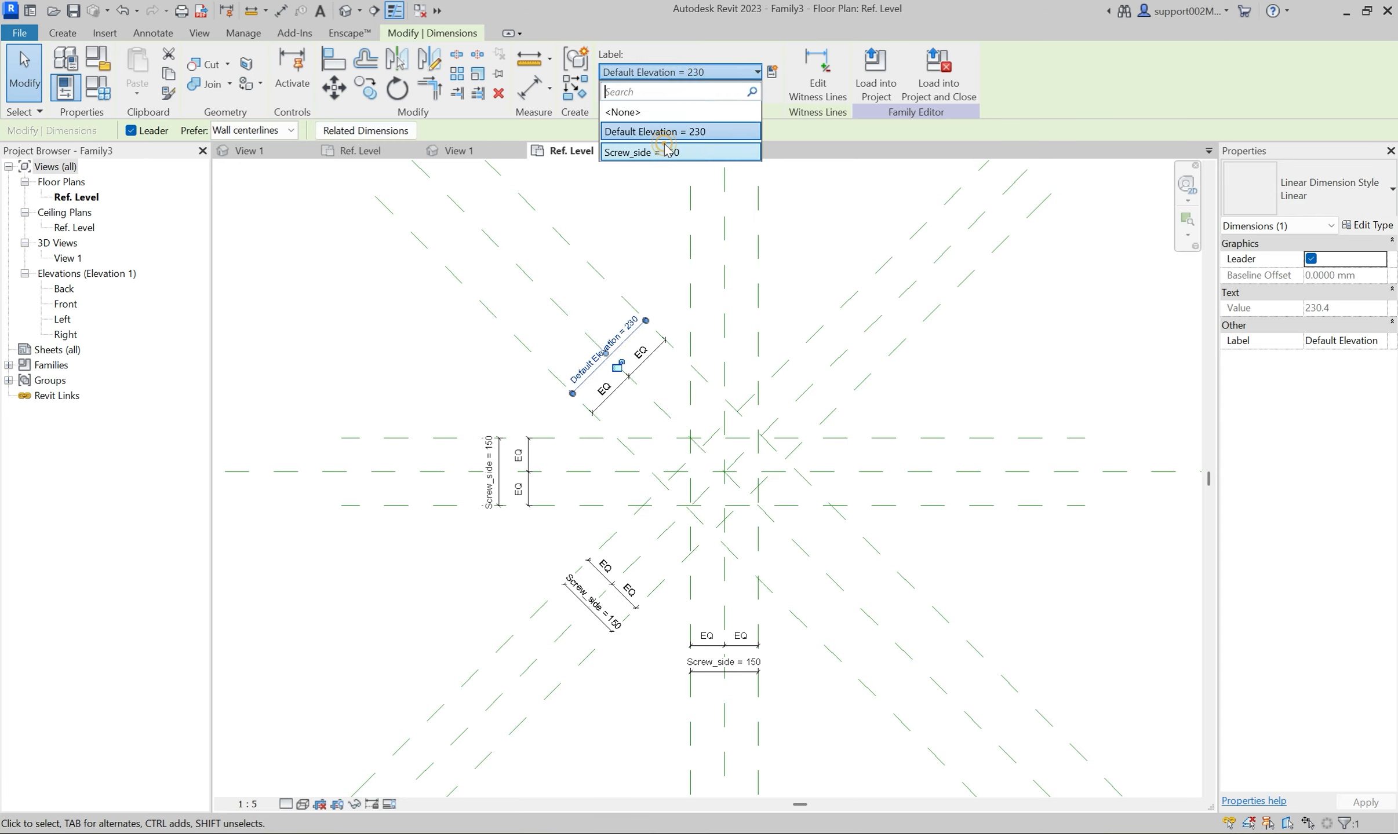
{"action": "left_click", "coordinate": [677, 151]}
{"action": "left_click", "coordinate": [481, 382]}
Start an extrusion and sketch an eight-sided inscribed polygon centered on the reference plane intersection, with its edges on the outer planes.
{"action": "scroll", "coordinate": [642, 218], "scroll_direction": "up", "scroll_amount": 3}
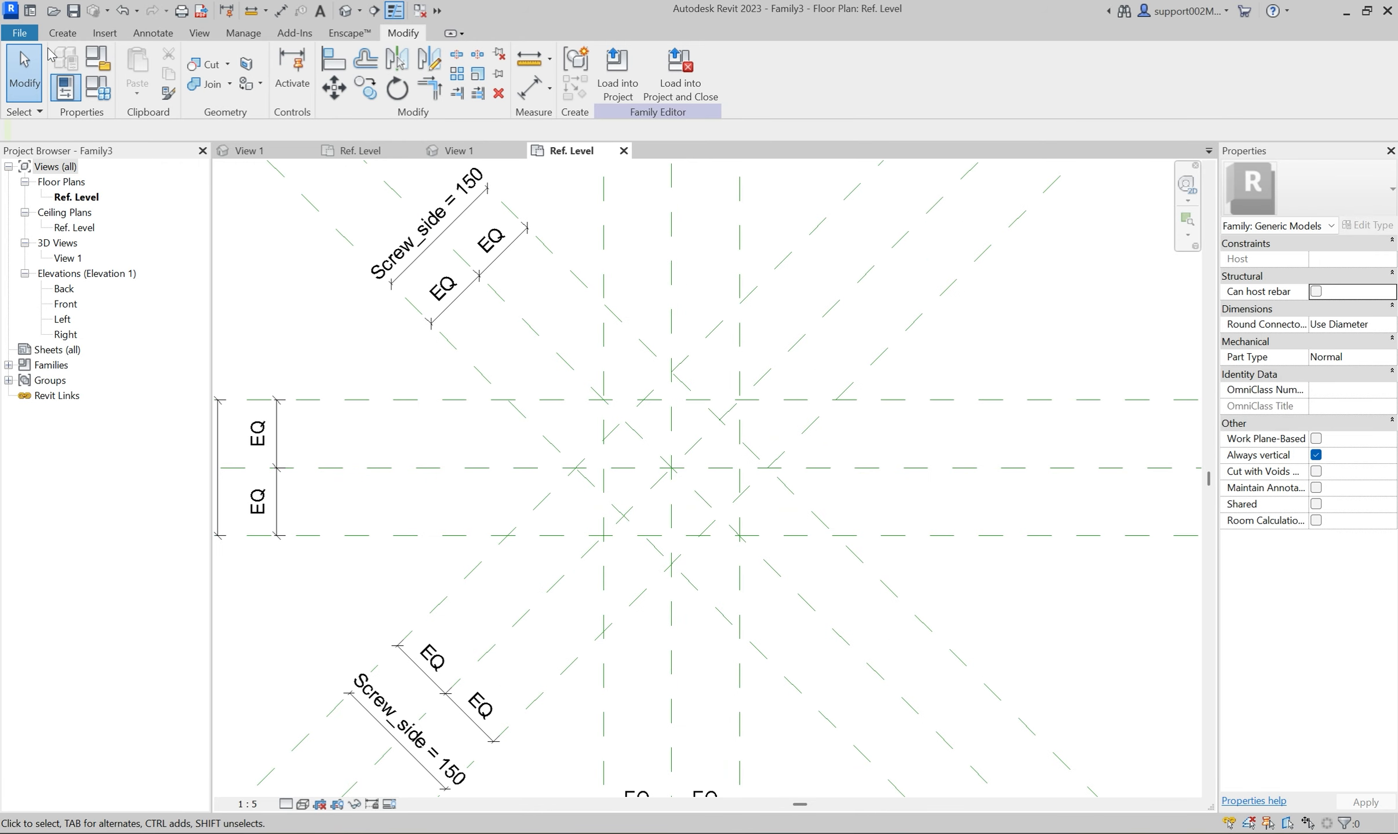
{"action": "left_click", "coordinate": [62, 33]}
{"action": "left_click", "coordinate": [153, 77]}
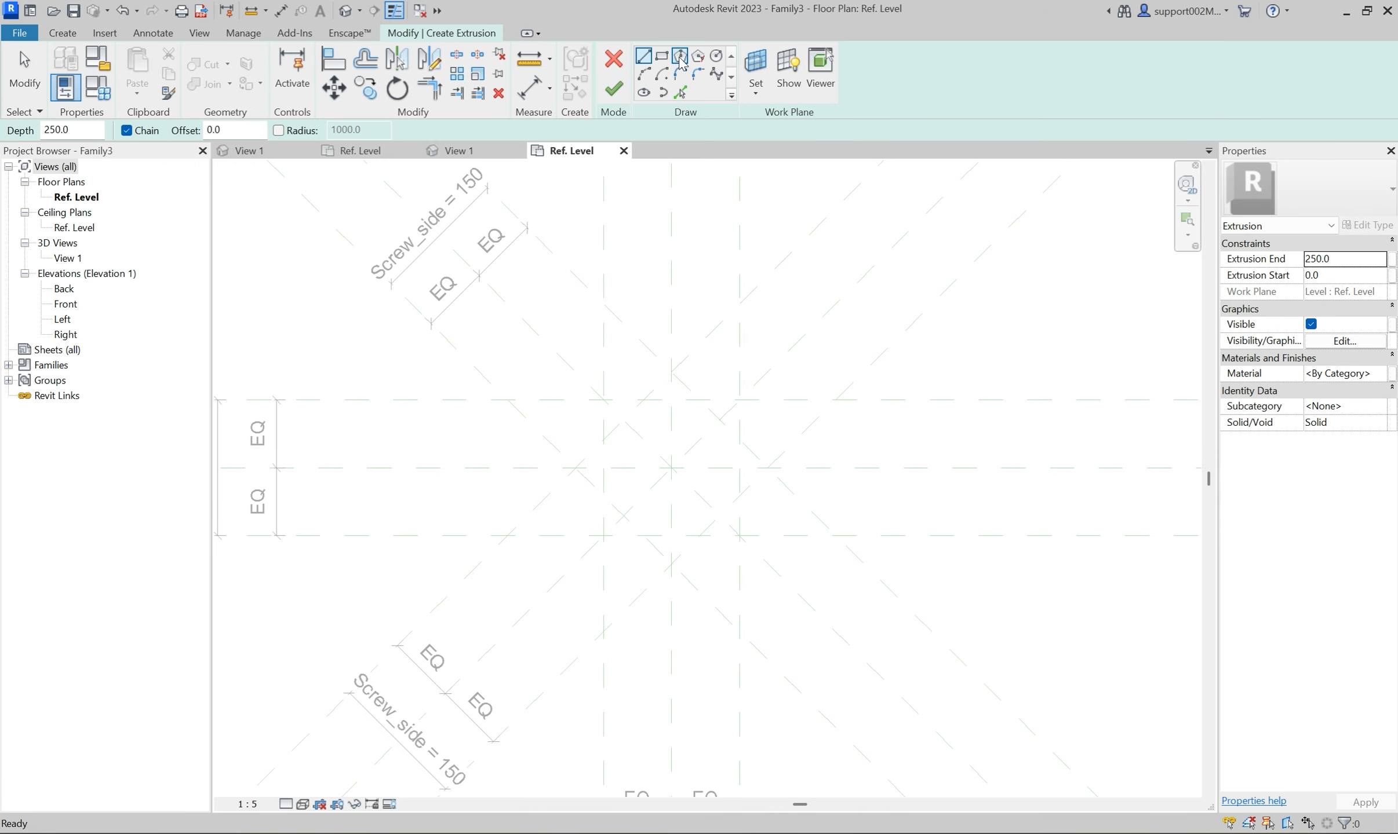
{"action": "left_click", "coordinate": [680, 56]}
{"action": "left_click", "coordinate": [671, 468]}
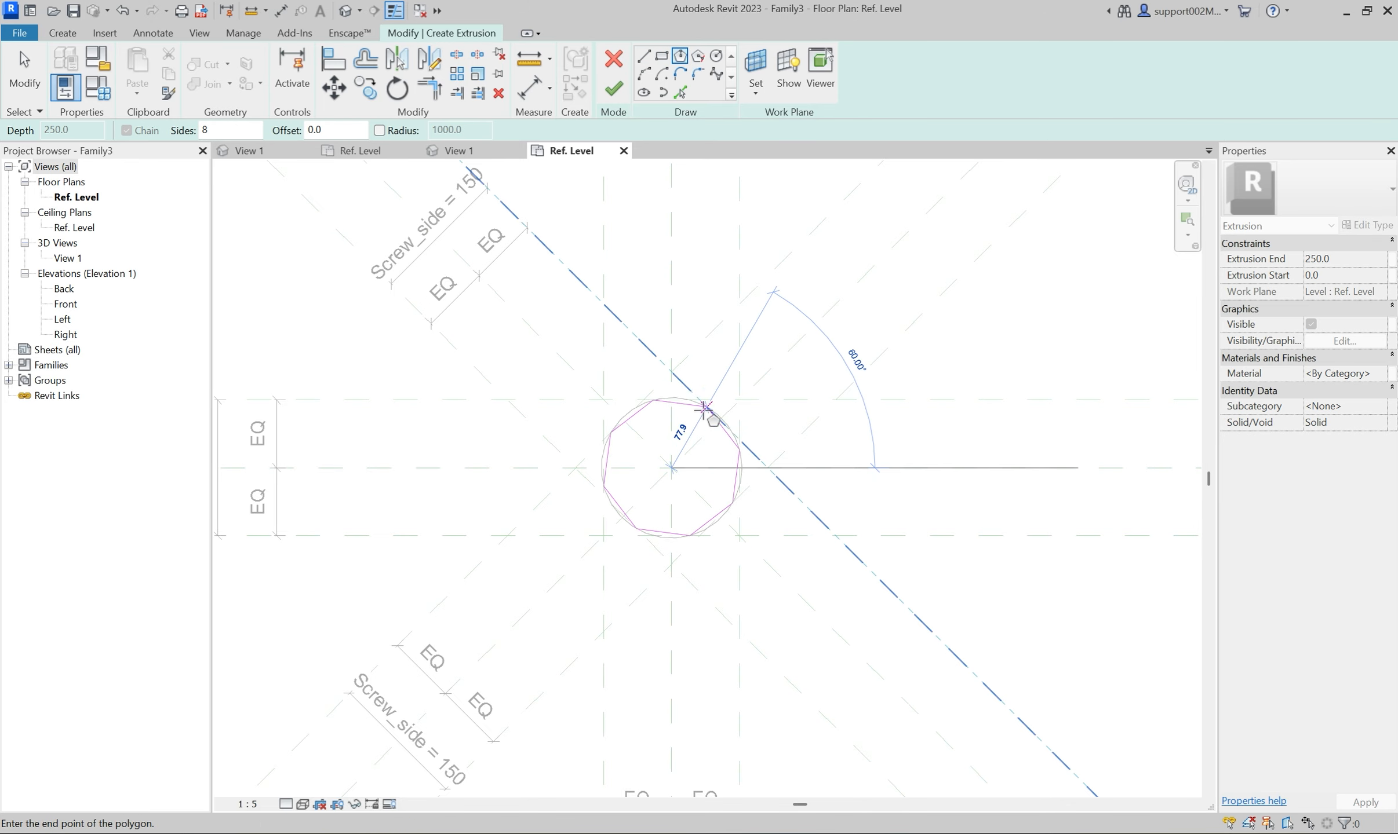
{"action": "left_click", "coordinate": [704, 391]}
{"action": "scroll", "coordinate": [693, 409], "scroll_direction": "up", "scroll_amount": 1}
{"action": "key", "text": "Escape"}
{"action": "key", "text": "Escape"}
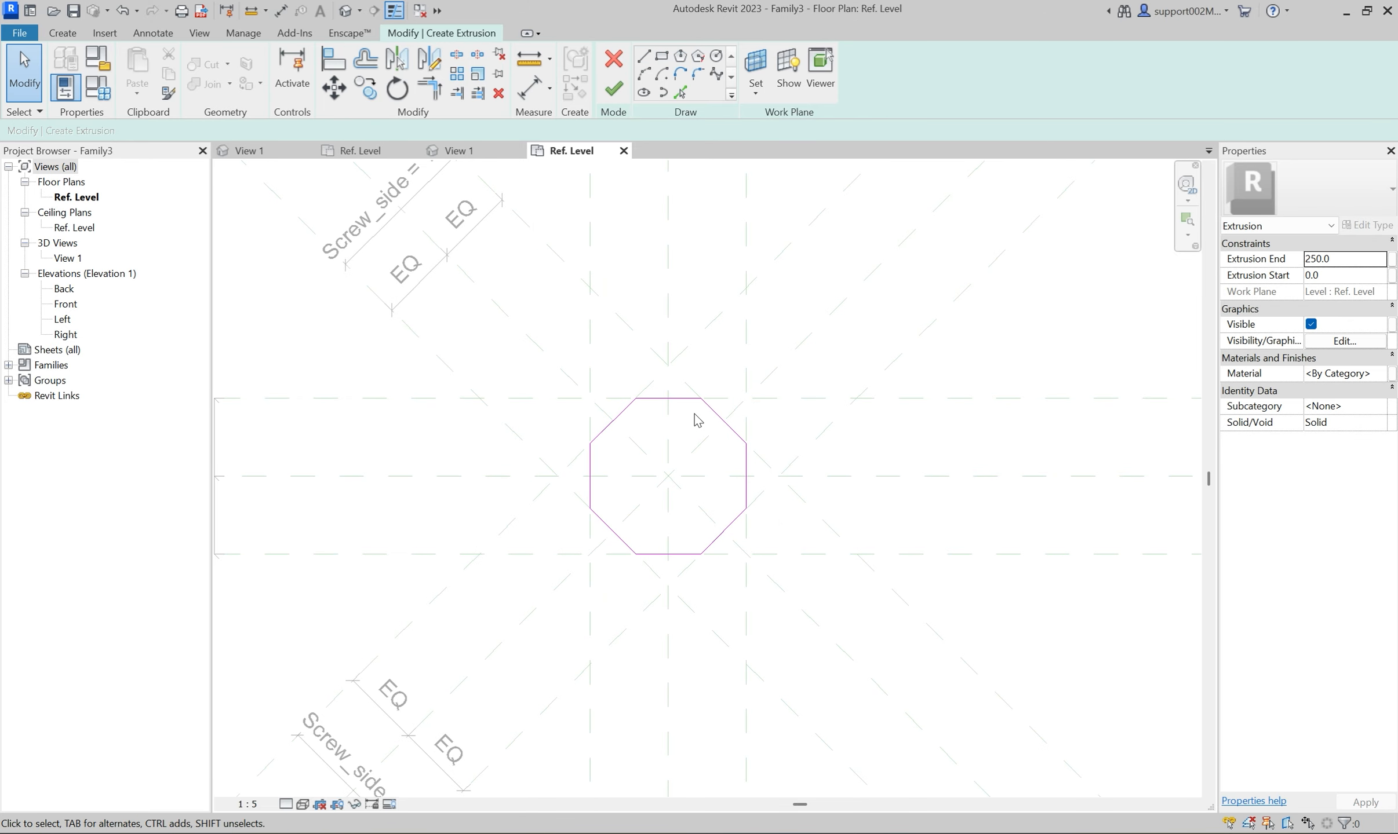
Align the octagon's edges to the surrounding outer reference planes with locking enabled.
{"action": "key", "text": "a"}
{"action": "key", "text": "l"}
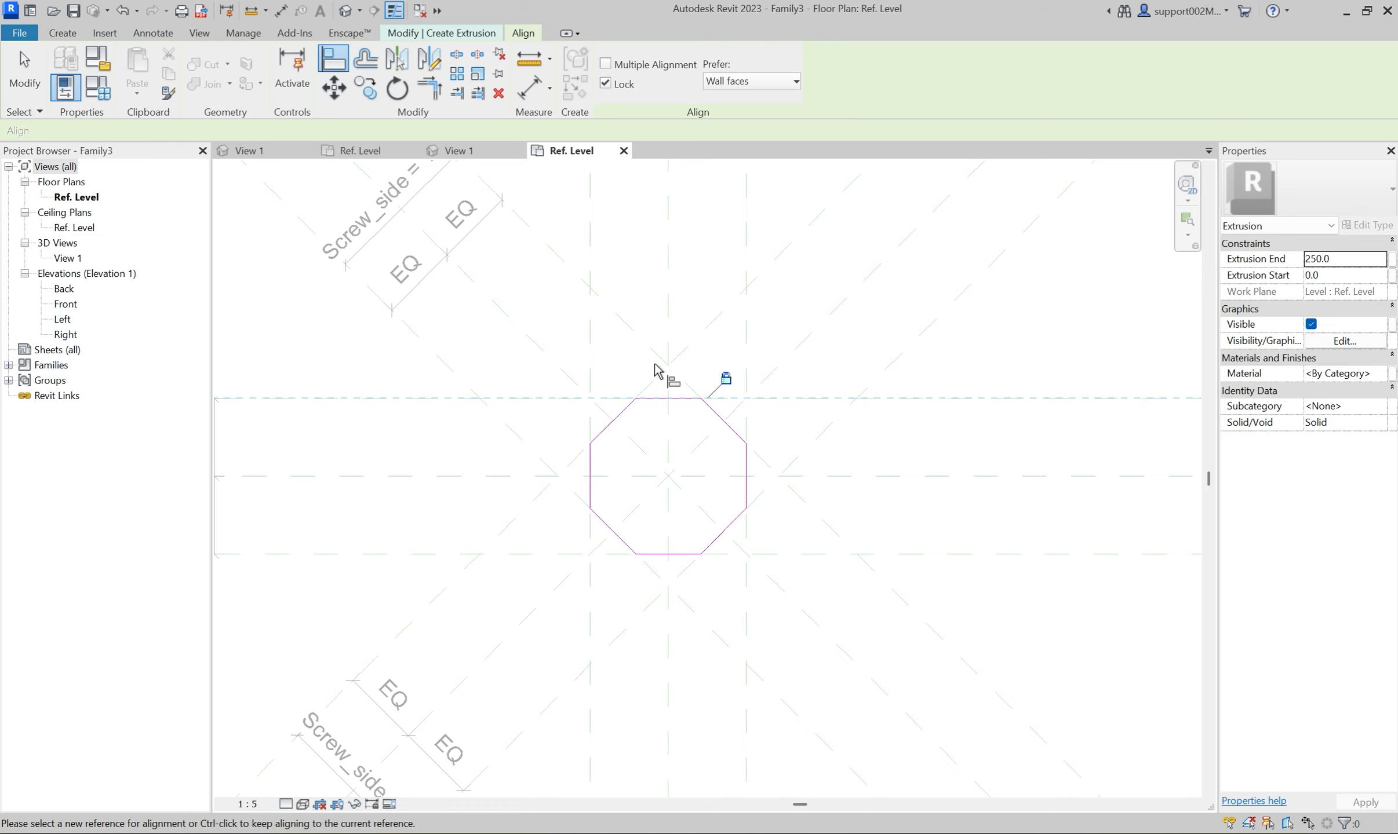
{"action": "left_click", "coordinate": [649, 375]}
{"action": "left_click", "coordinate": [587, 349]}
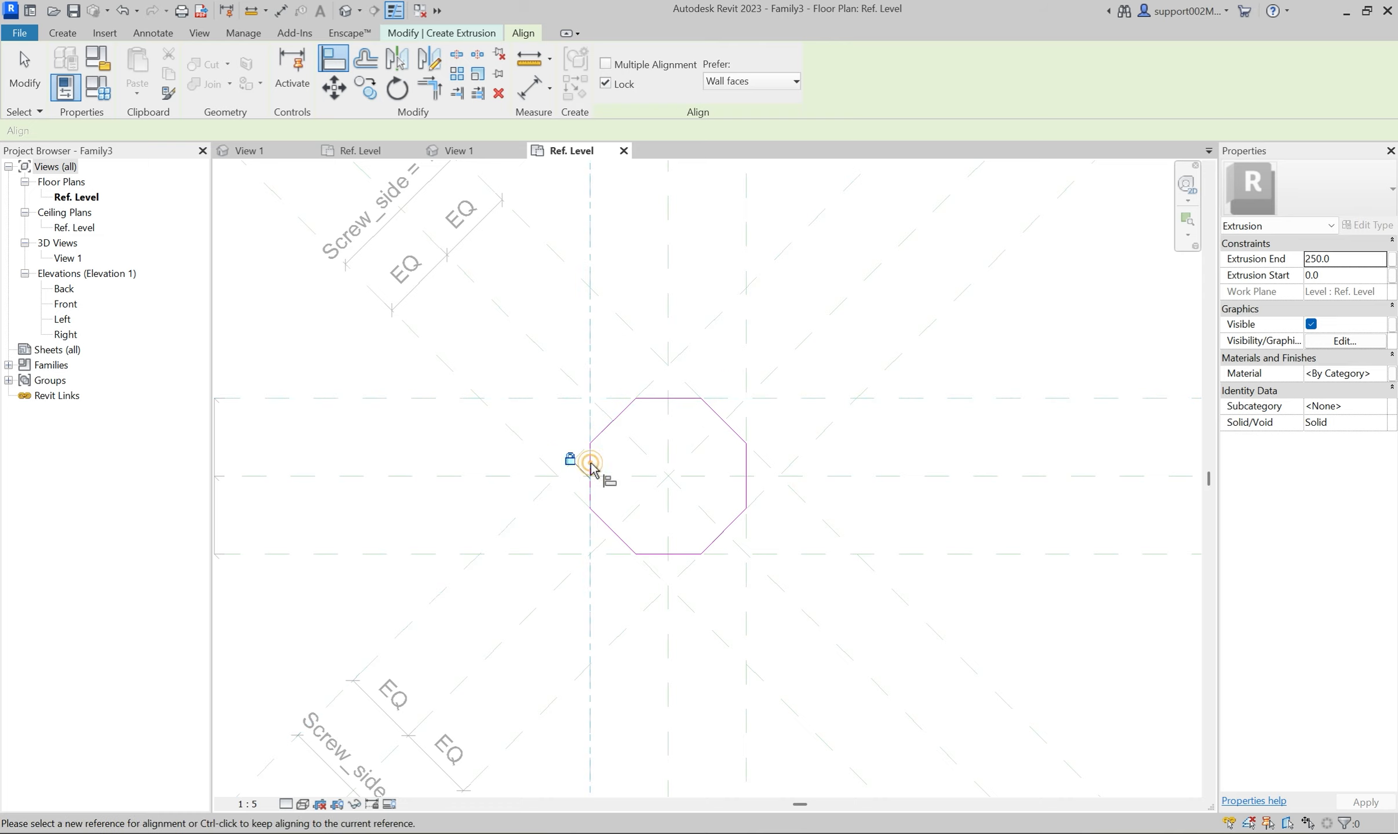
{"action": "left_click", "coordinate": [544, 458]}
{"action": "left_click", "coordinate": [606, 524]}
{"action": "left_click", "coordinate": [614, 555]}
{"action": "left_click", "coordinate": [651, 601]}
{"action": "left_click", "coordinate": [746, 584]}
{"action": "left_click", "coordinate": [743, 445]}
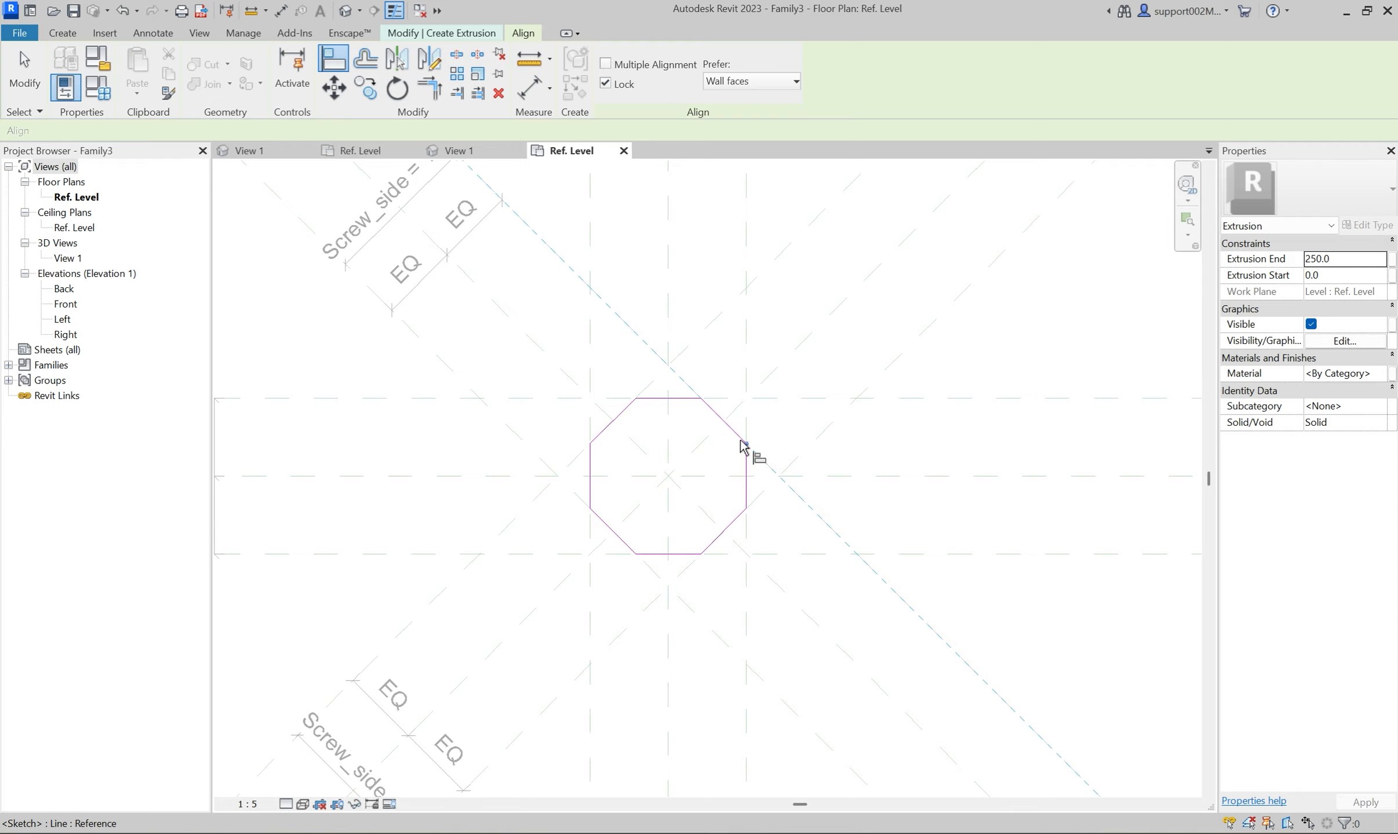
{"action": "left_click", "coordinate": [731, 429]}
{"action": "left_click", "coordinate": [789, 397]}
{"action": "key", "text": "Escape"}
{"action": "key", "text": "Escape"}
{"action": "left_click", "coordinate": [685, 409]}
{"action": "left_click", "coordinate": [789, 353]}
Sketch a circle with a radius of about 55 mm inside the octagon, centered on the reference plane intersection.
{"action": "left_click", "coordinate": [715, 56]}
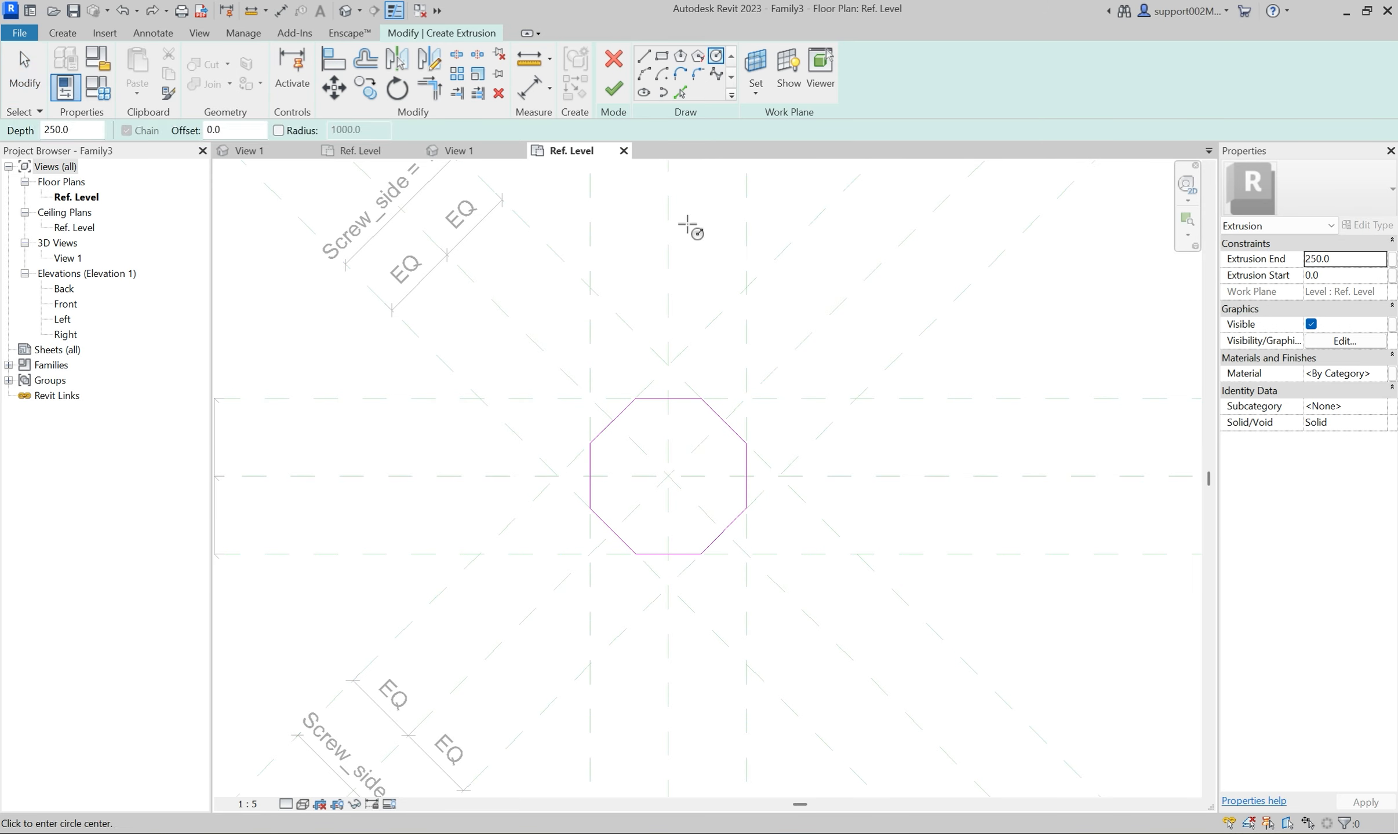
{"action": "left_click", "coordinate": [668, 477]}
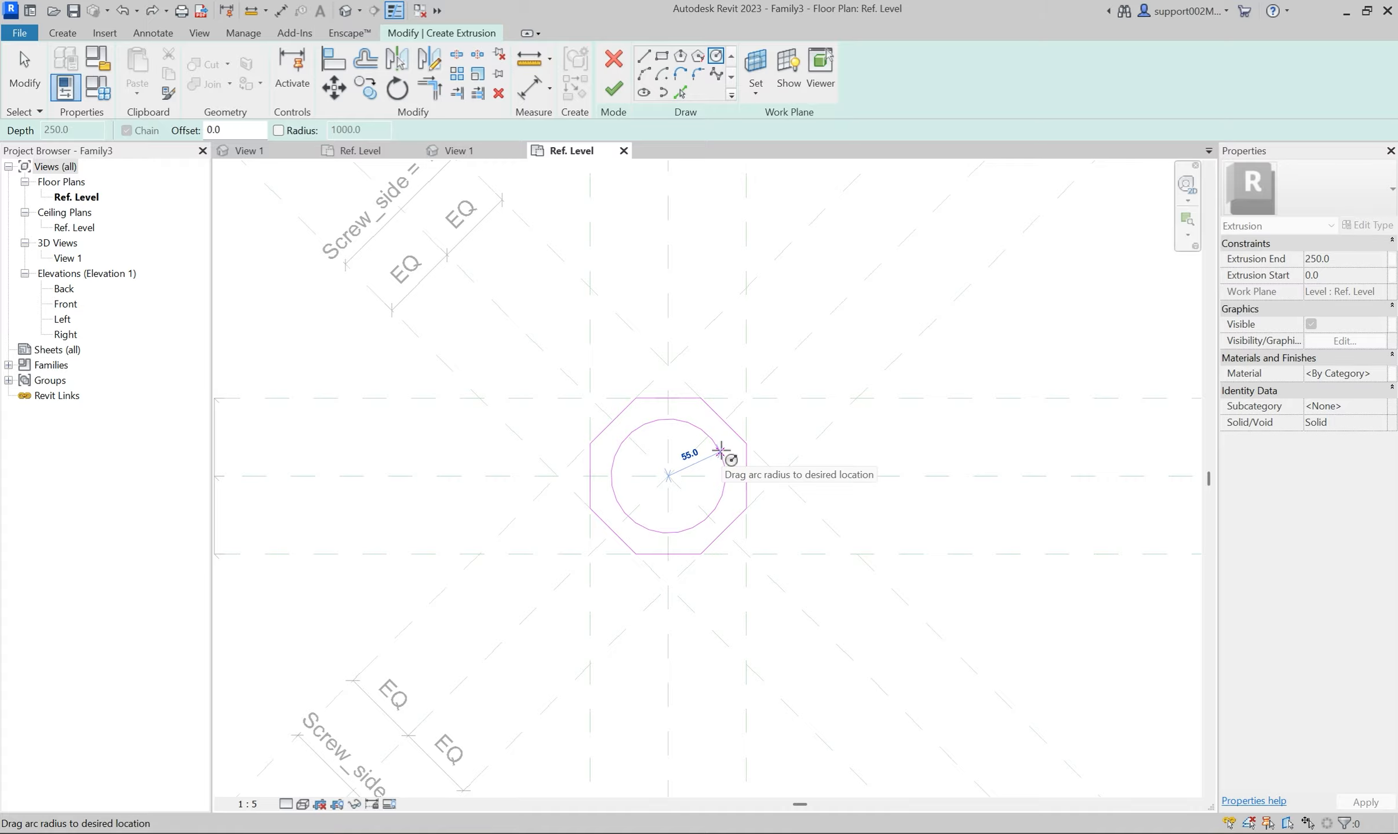
{"action": "left_click", "coordinate": [721, 454]}
{"action": "key", "text": "Escape"}
{"action": "key", "text": "Escape"}
Add a diameter dimension to the inner circle and label it with a new type parameter named Hole_diameter.
{"action": "left_click", "coordinate": [547, 96]}
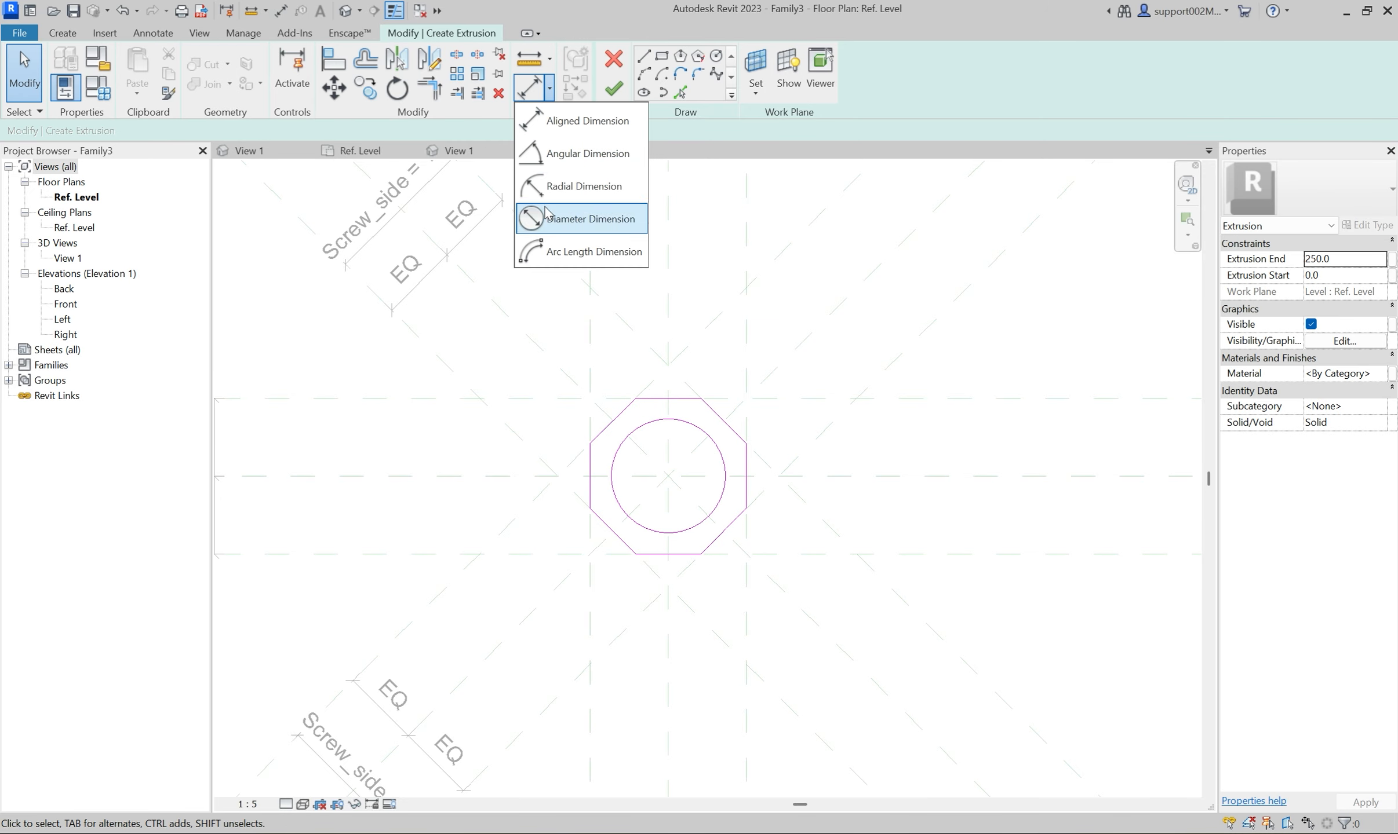
{"action": "left_click", "coordinate": [536, 219]}
{"action": "left_click", "coordinate": [724, 458]}
{"action": "left_click", "coordinate": [822, 418]}
{"action": "key", "text": "Escape"}
{"action": "key", "text": "Escape"}
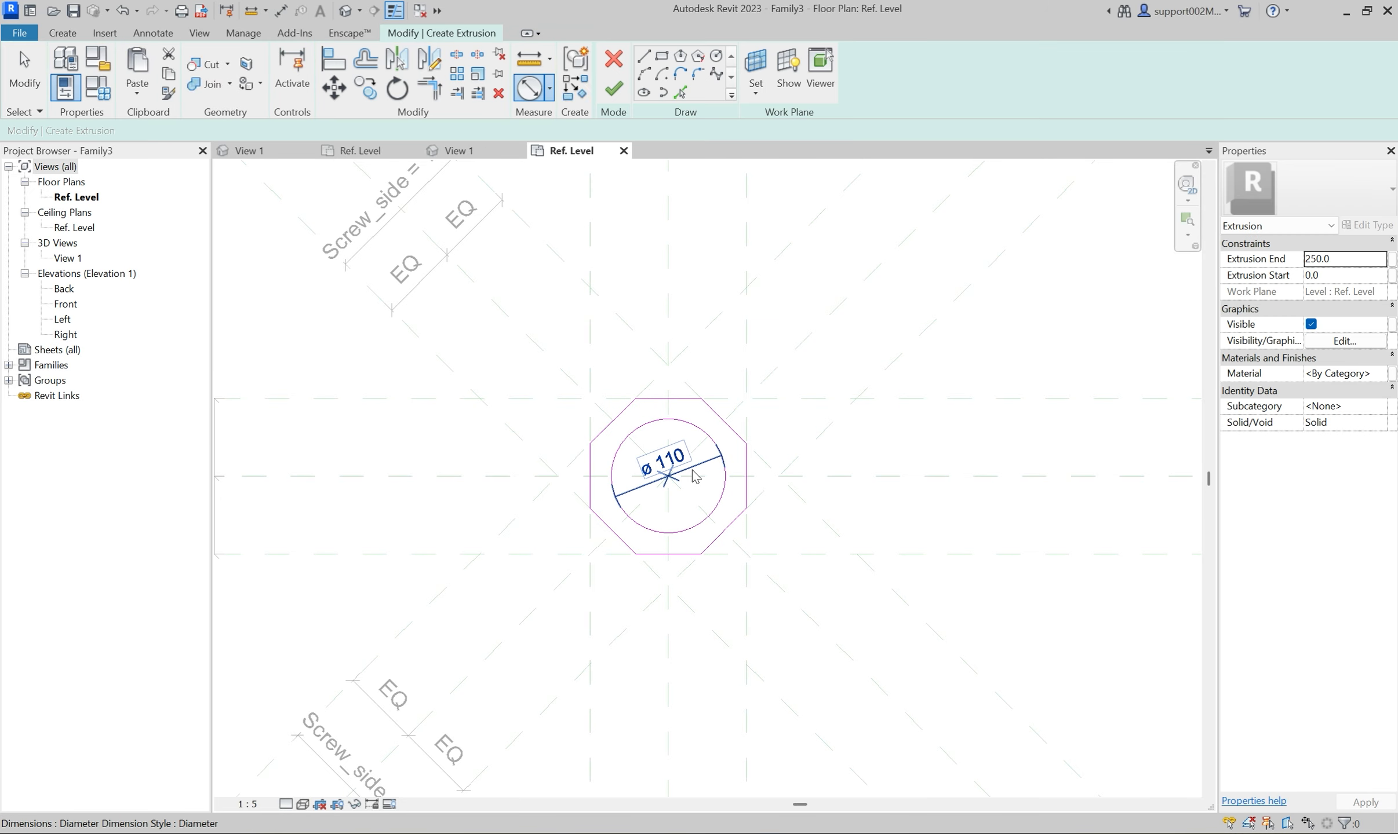
{"action": "left_click", "coordinate": [664, 461]}
{"action": "left_click", "coordinate": [684, 72]}
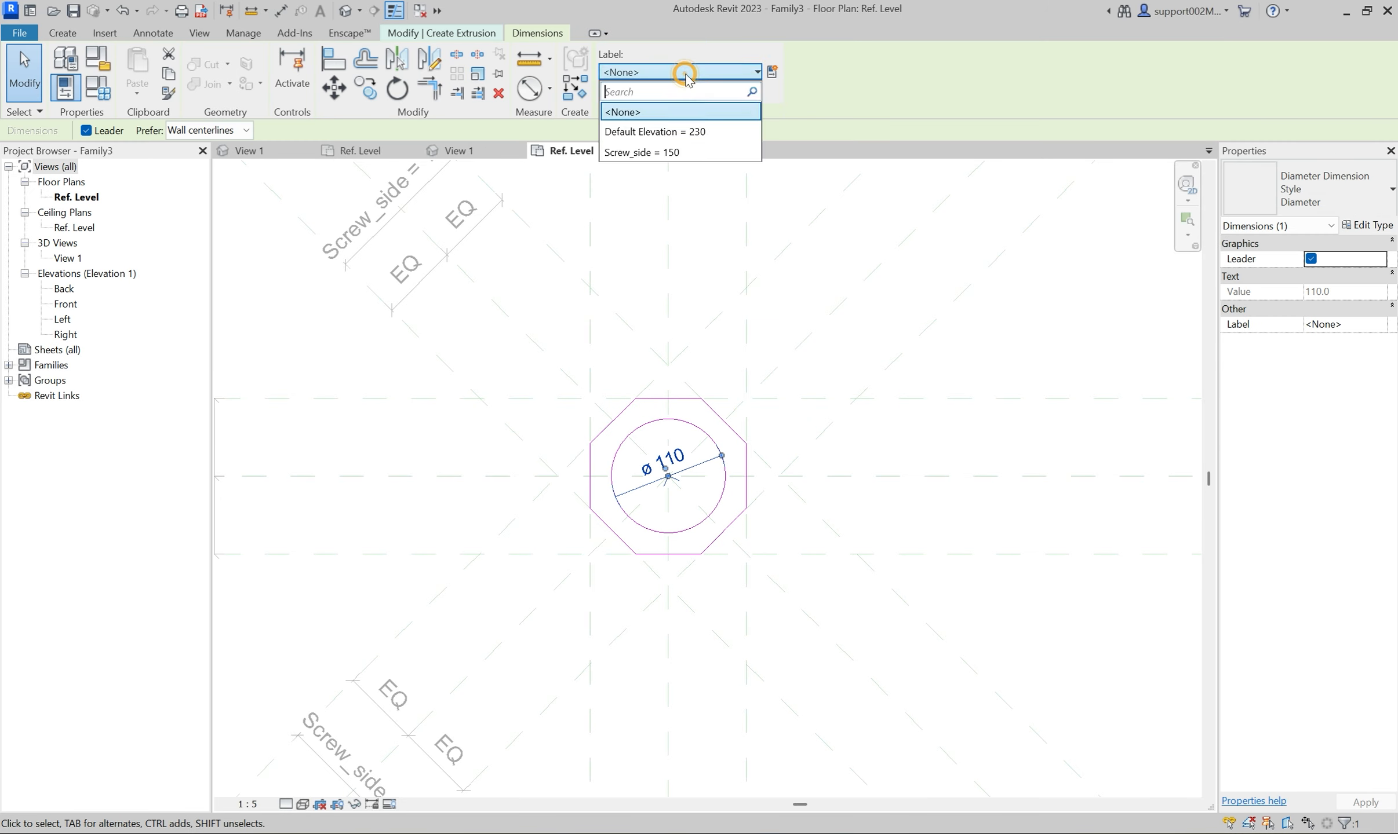
{"action": "left_click", "coordinate": [772, 72]}
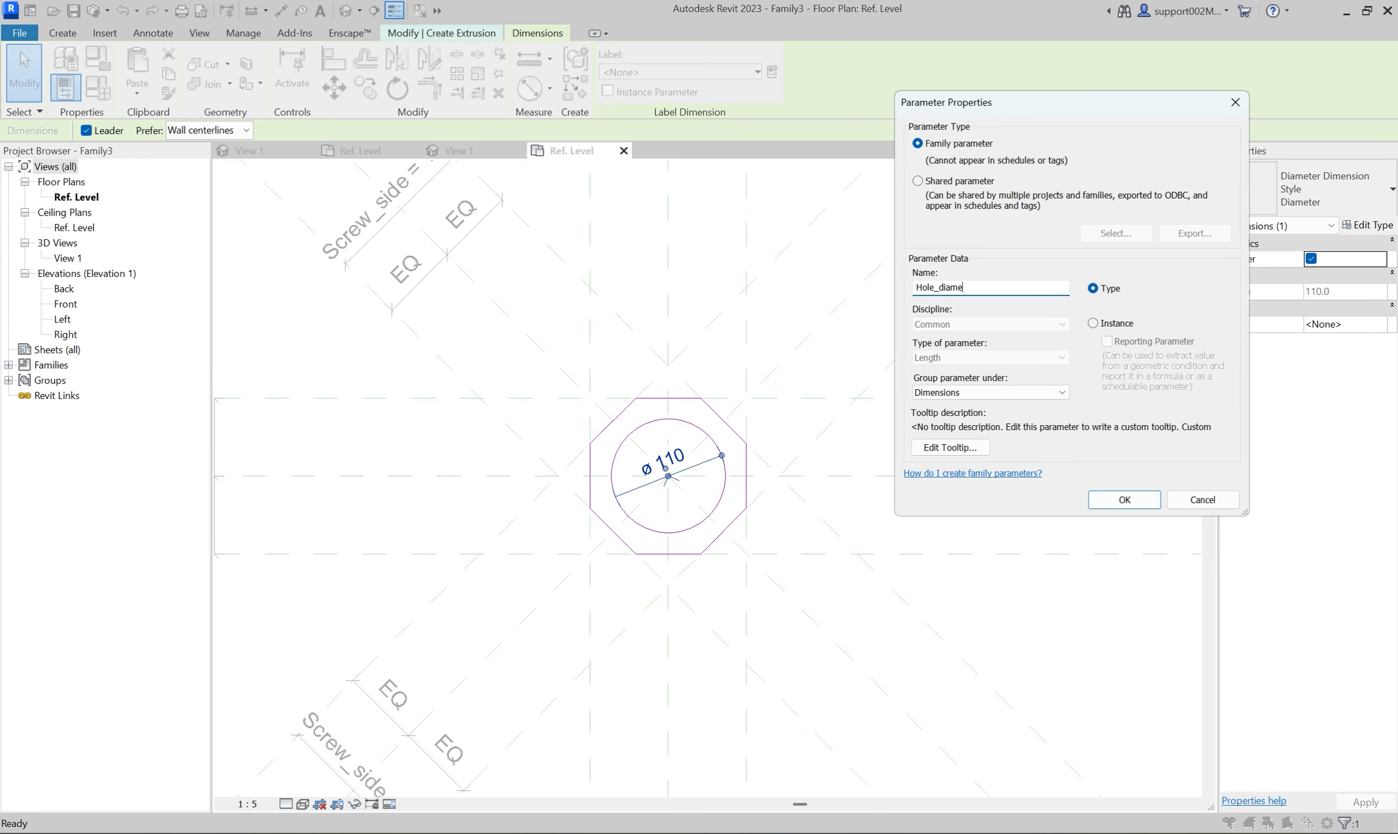
{"action": "left_click", "coordinate": [1137, 497]}
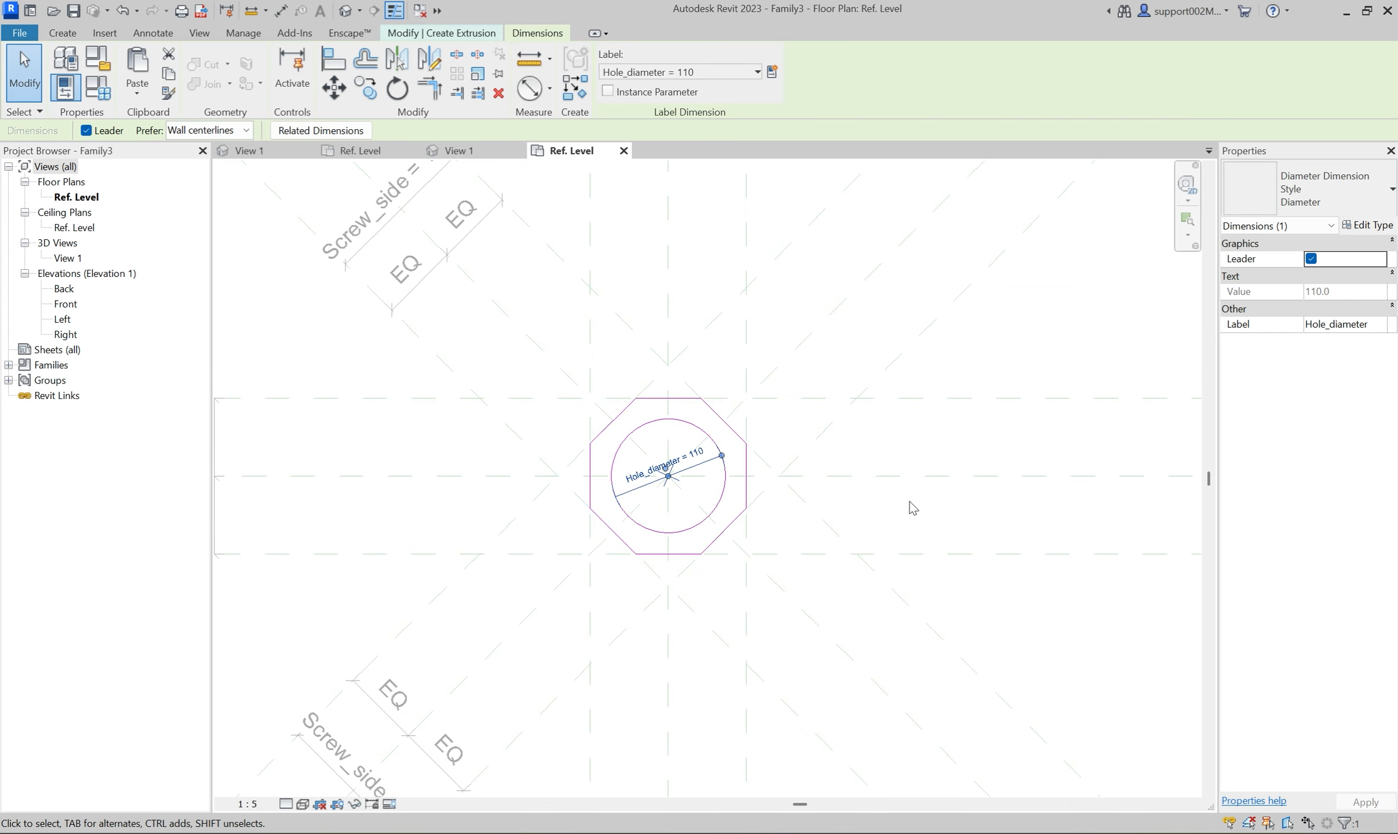
Finish the octagonal extrusion sketch with its circular hole and try to save the family.
{"action": "left_click", "coordinate": [910, 503]}
{"action": "left_click", "coordinate": [613, 88]}
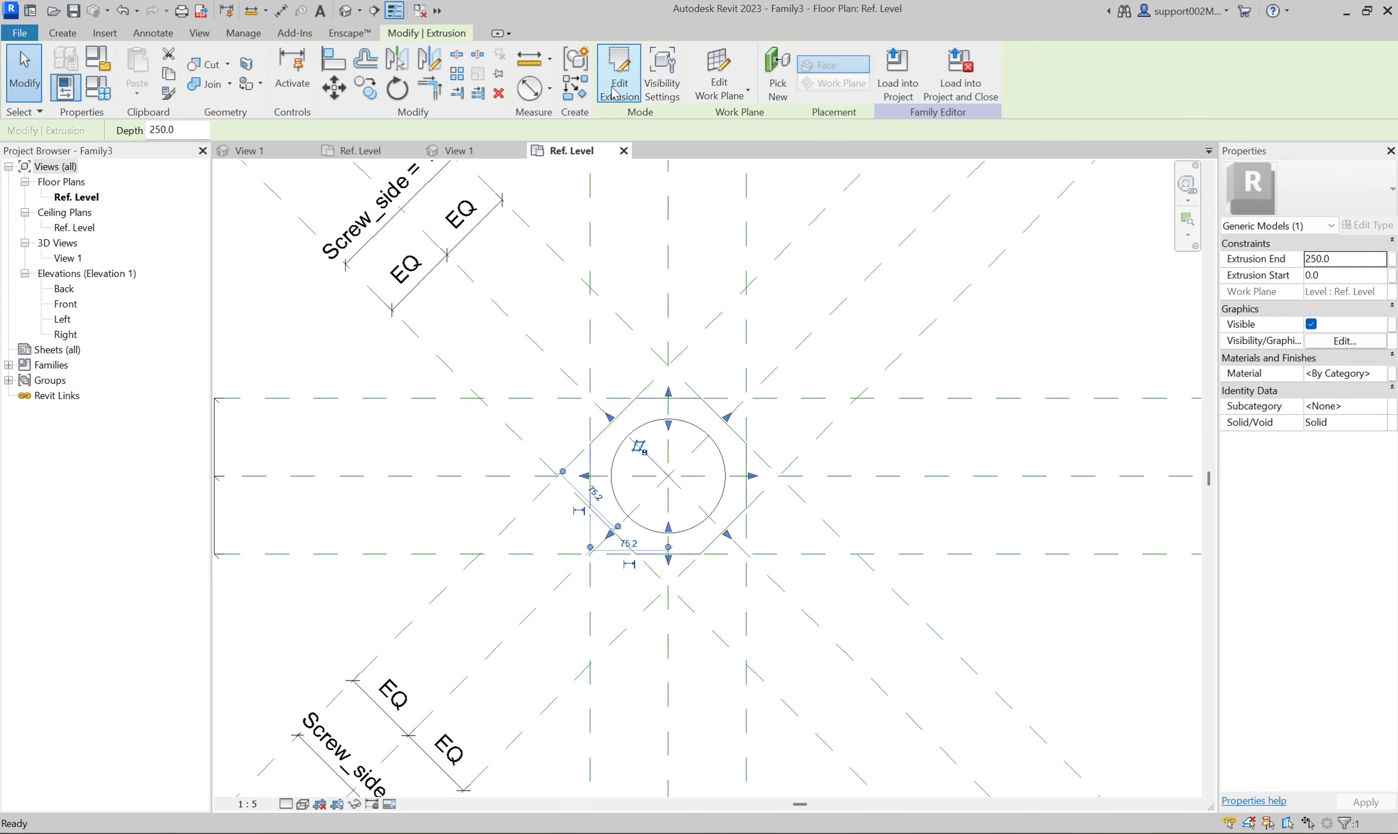
{"action": "left_click", "coordinate": [675, 241]}
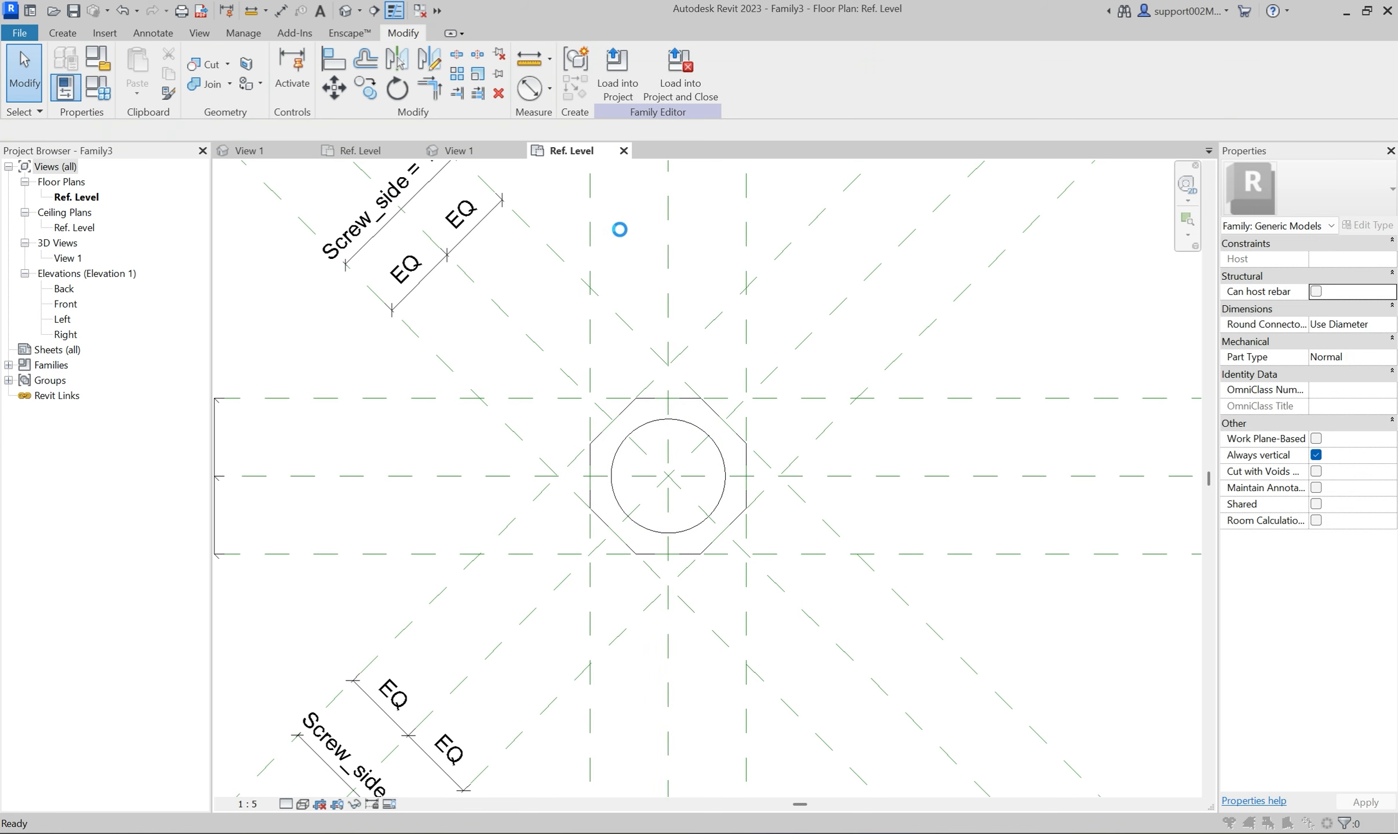
{"action": "key", "text": "ctrl+s"}
{"action": "left_click", "coordinate": [988, 590]}
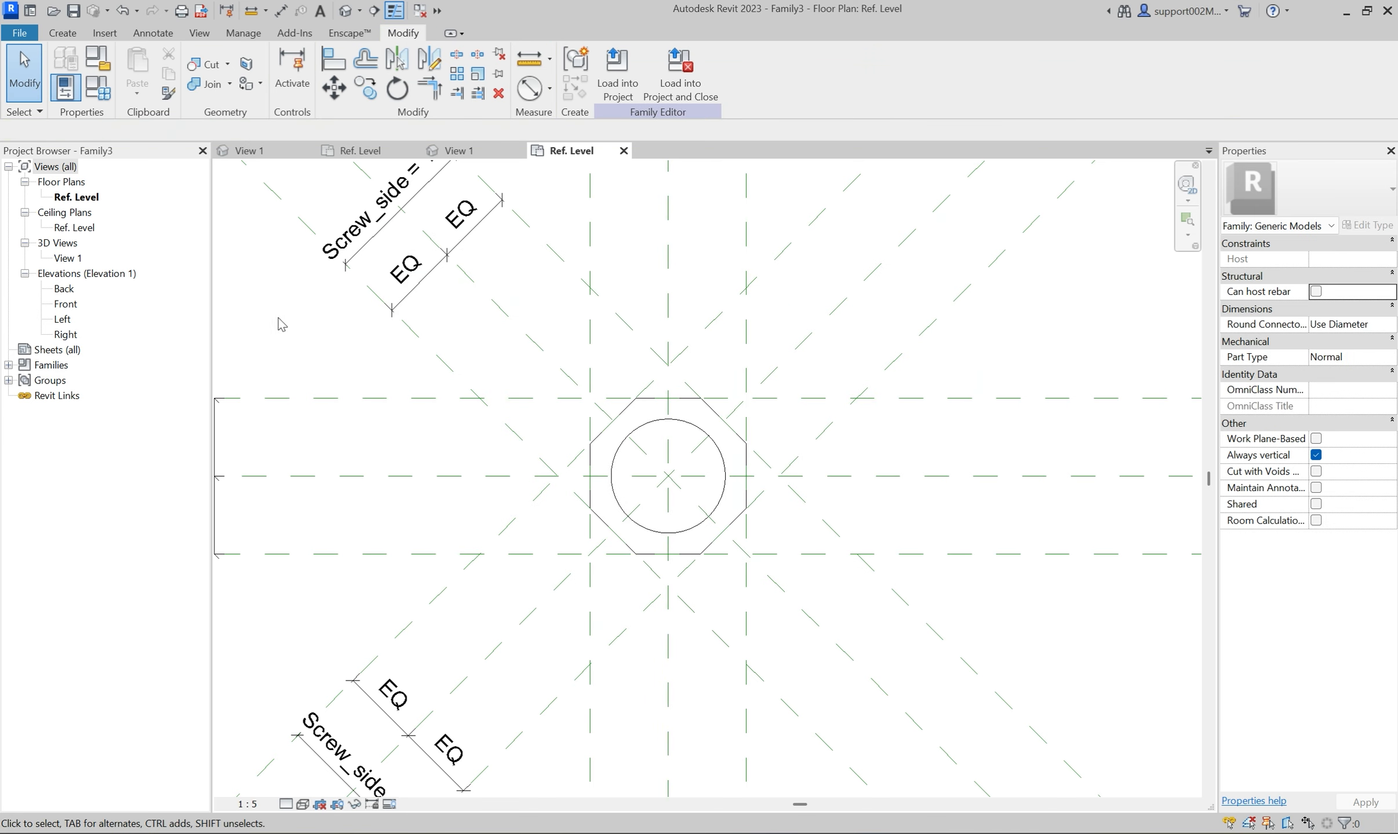
In the Front elevation, draw a horizontal reference plane about 81 mm above Ref. Level, crossing the extrusion.
{"action": "double_click", "coordinate": [68, 305]}
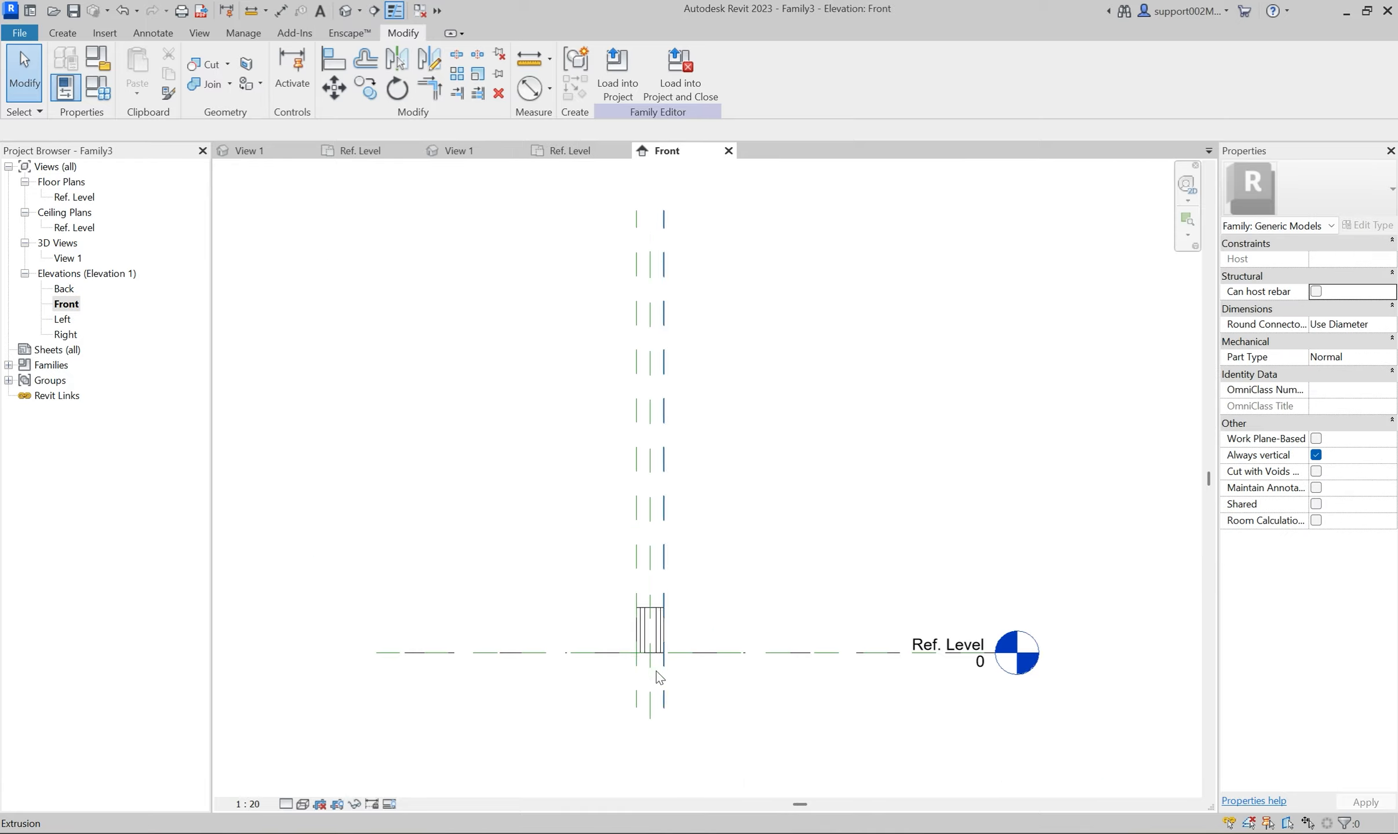
{"action": "left_click", "coordinate": [62, 33]}
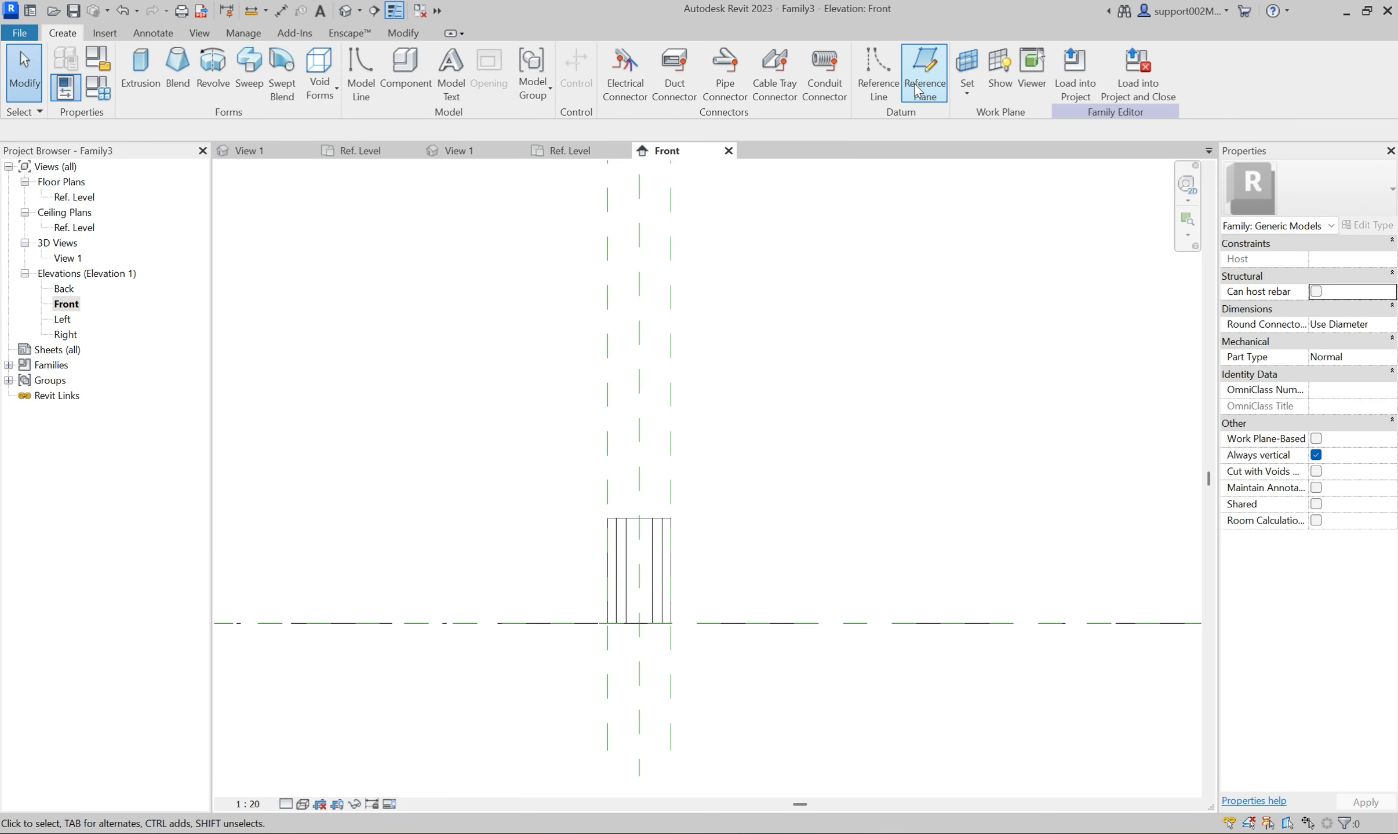
{"action": "left_click", "coordinate": [1008, 78]}
{"action": "left_click", "coordinate": [439, 590]}
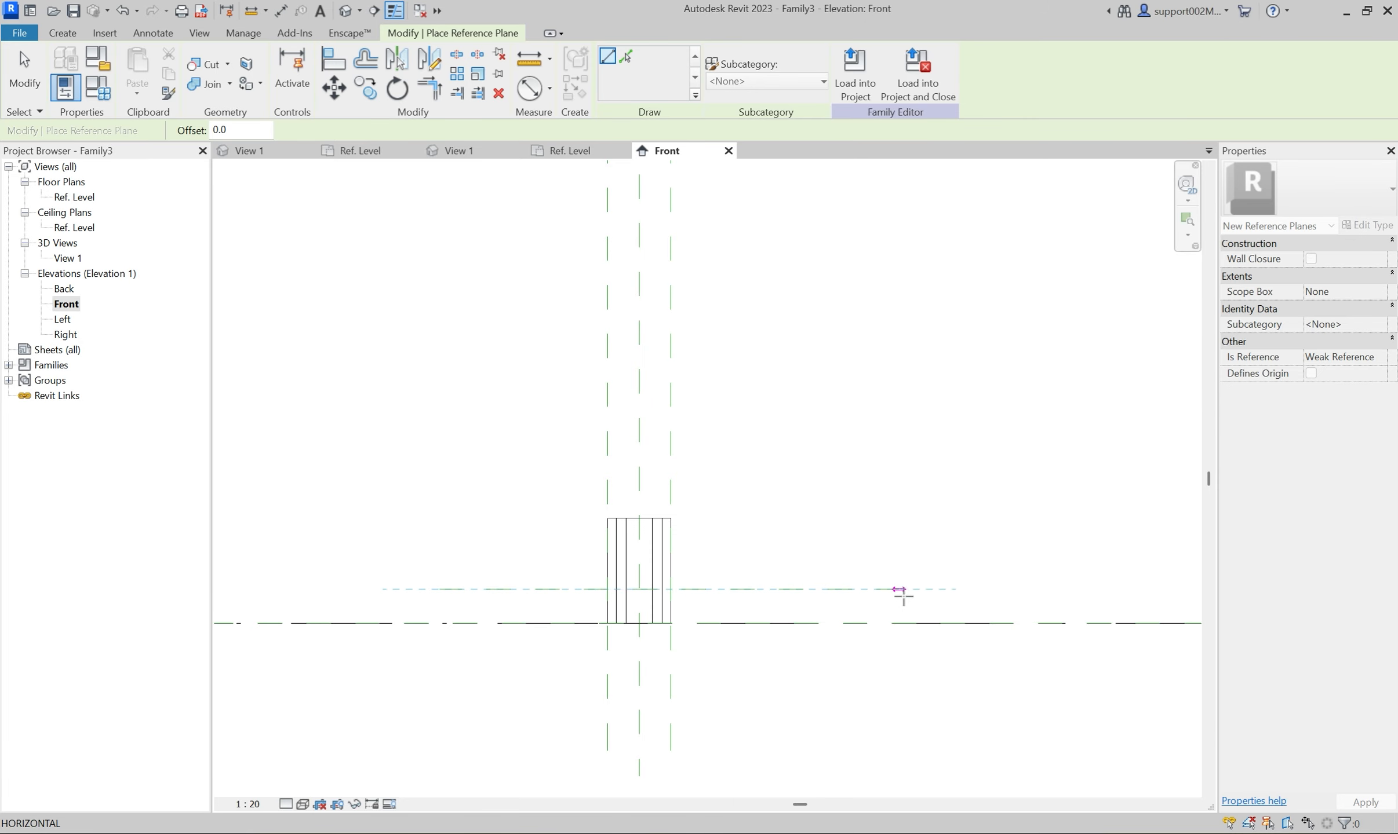
{"action": "left_click", "coordinate": [904, 589]}
{"action": "key", "text": "Escape"}
{"action": "key", "text": "Escape"}
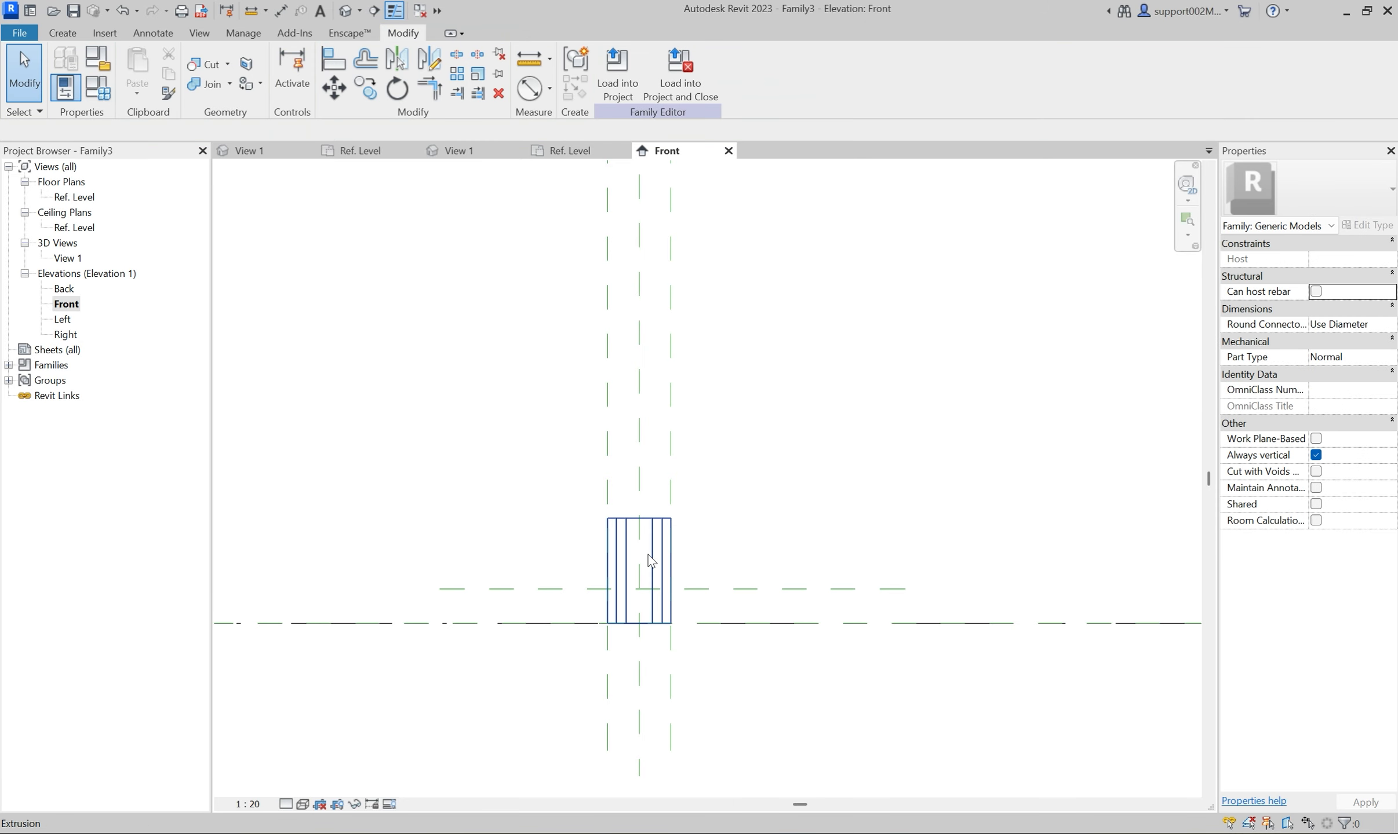
Lower the extrusion's top face to the new horizontal reference plane.
{"action": "left_click", "coordinate": [641, 517]}
{"action": "left_click_drag", "start_coordinate": [641, 511], "coordinate": [641, 590]}
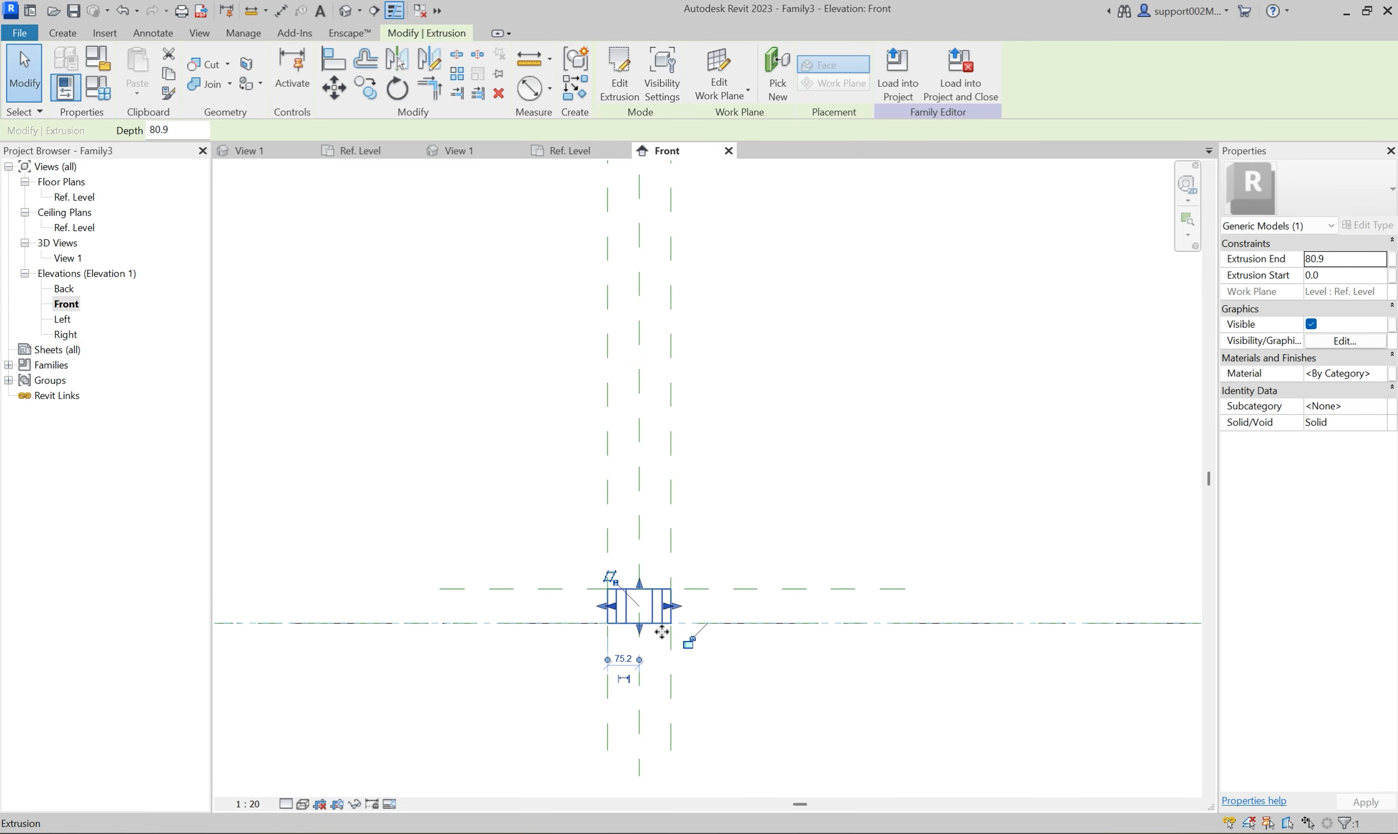
{"action": "left_click", "coordinate": [777, 672]}
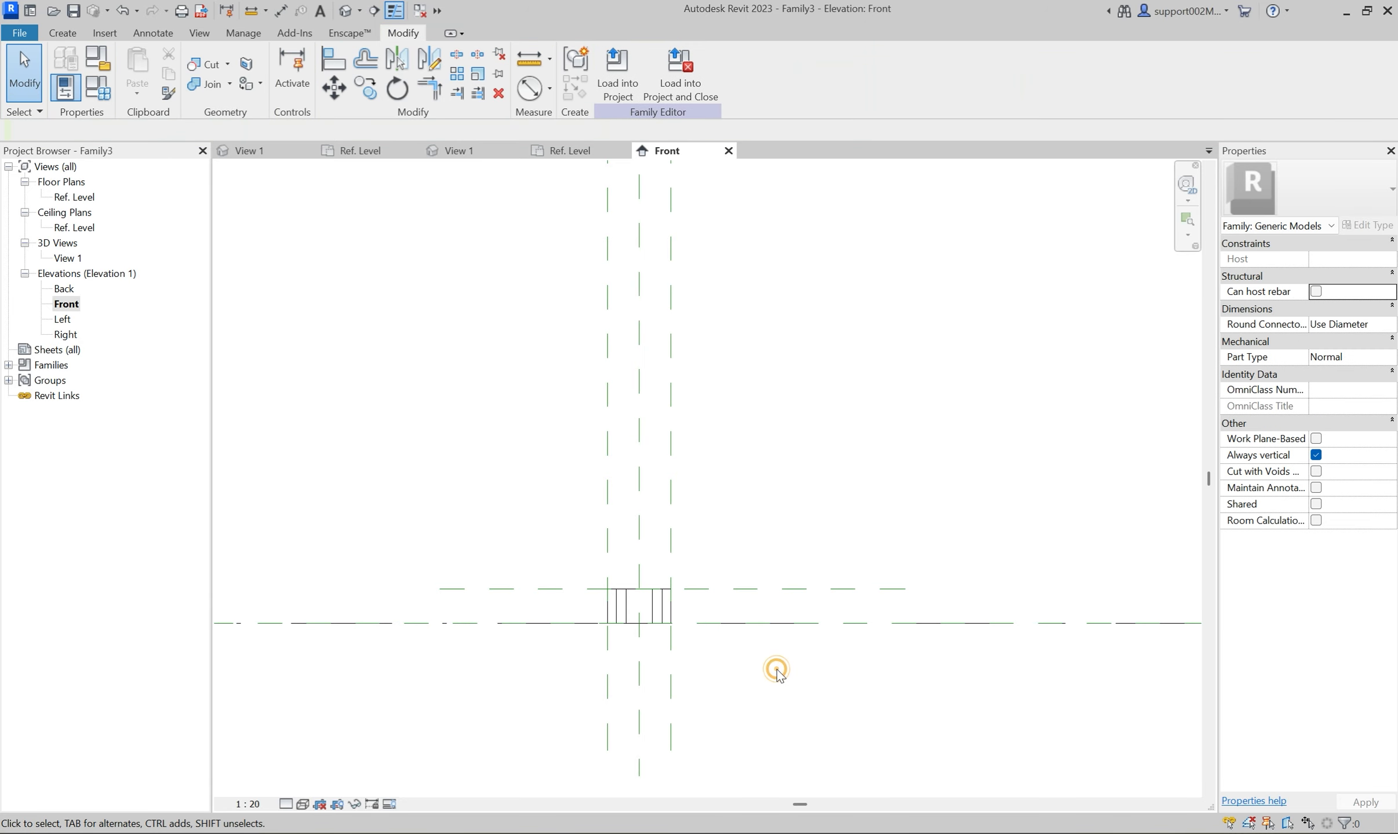
Dimension the new reference plane's height above Ref. Level and set the view scale to 1:5.
{"action": "left_click", "coordinate": [554, 93]}
{"action": "left_click", "coordinate": [585, 128]}
{"action": "left_click", "coordinate": [548, 589]}
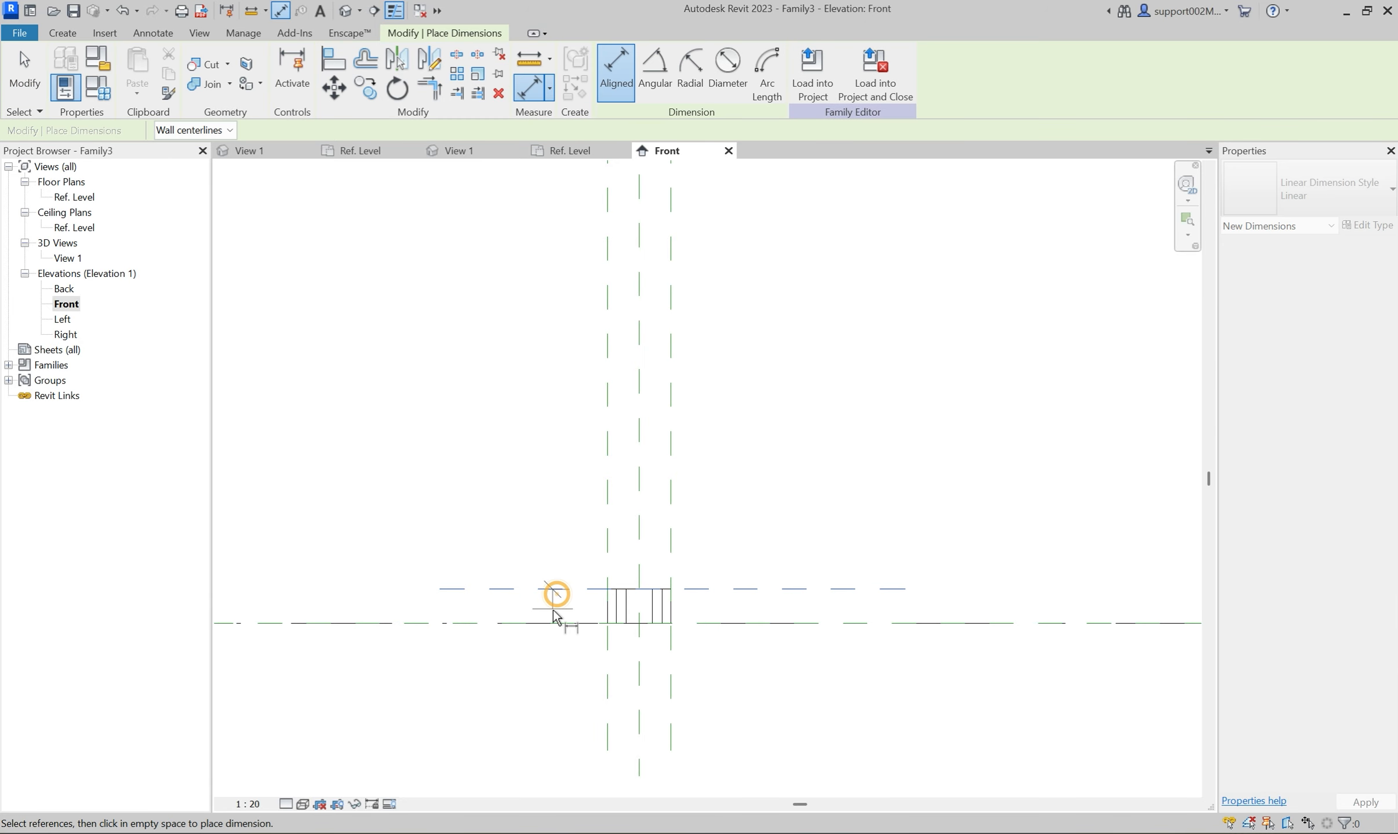
{"action": "left_click", "coordinate": [550, 623]}
{"action": "left_click", "coordinate": [540, 666]}
{"action": "key", "text": "Escape"}
{"action": "left_click", "coordinate": [247, 804]}
{"action": "left_click", "coordinate": [276, 603]}
Label the height dimension with a new type parameter named Screw_length.
{"action": "left_click", "coordinate": [553, 623]}
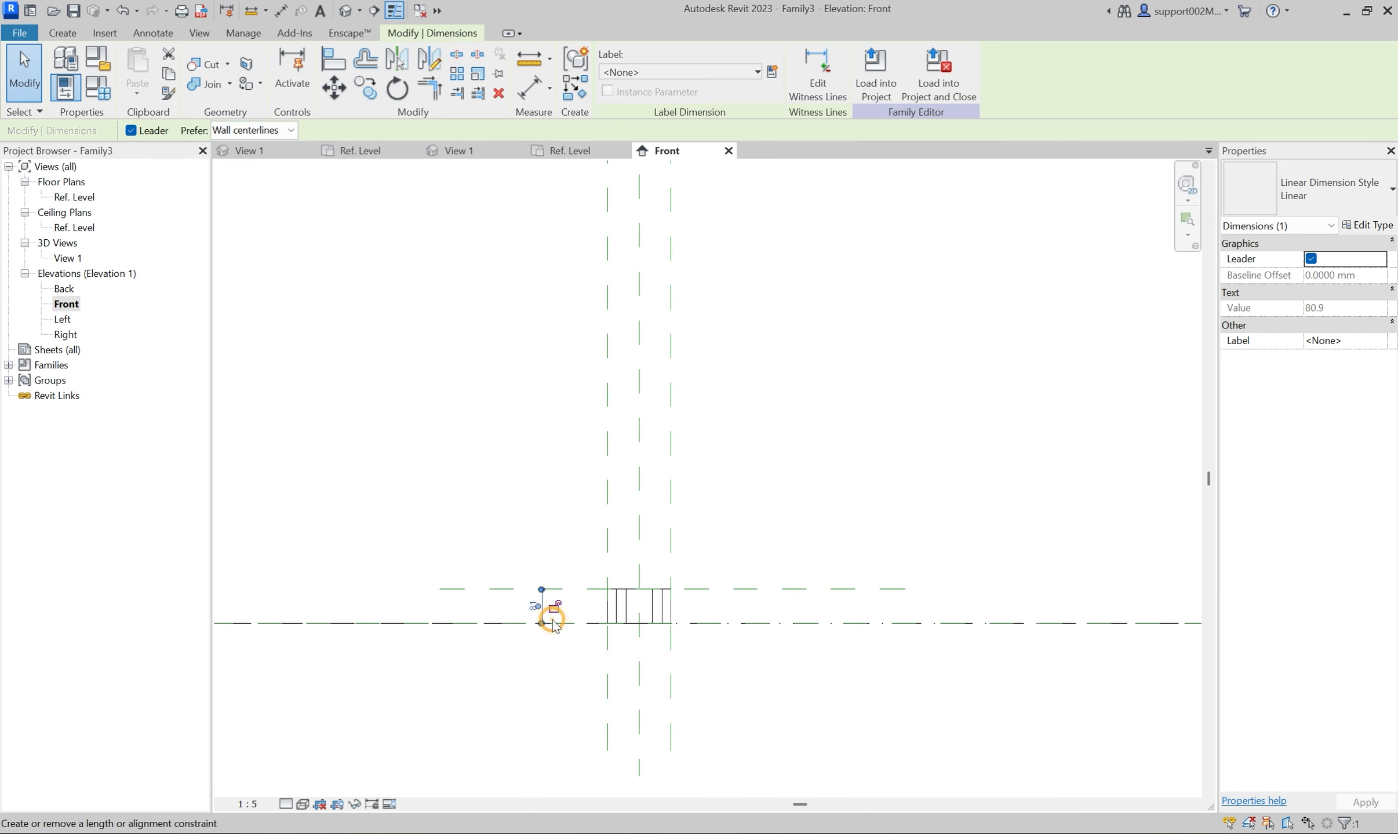
{"action": "left_click", "coordinate": [767, 75]}
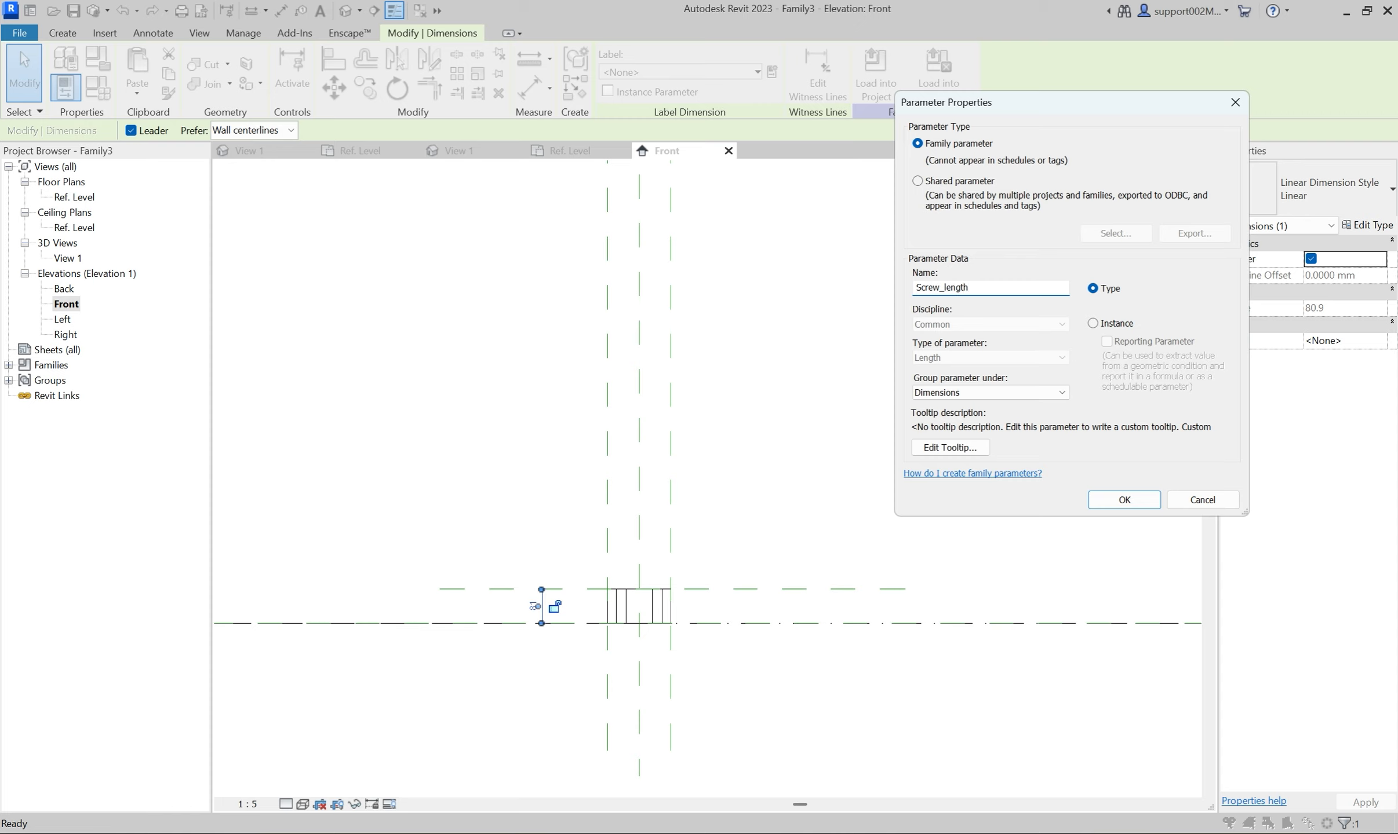
{"action": "left_click", "coordinate": [1124, 499]}
{"action": "left_click", "coordinate": [899, 387]}
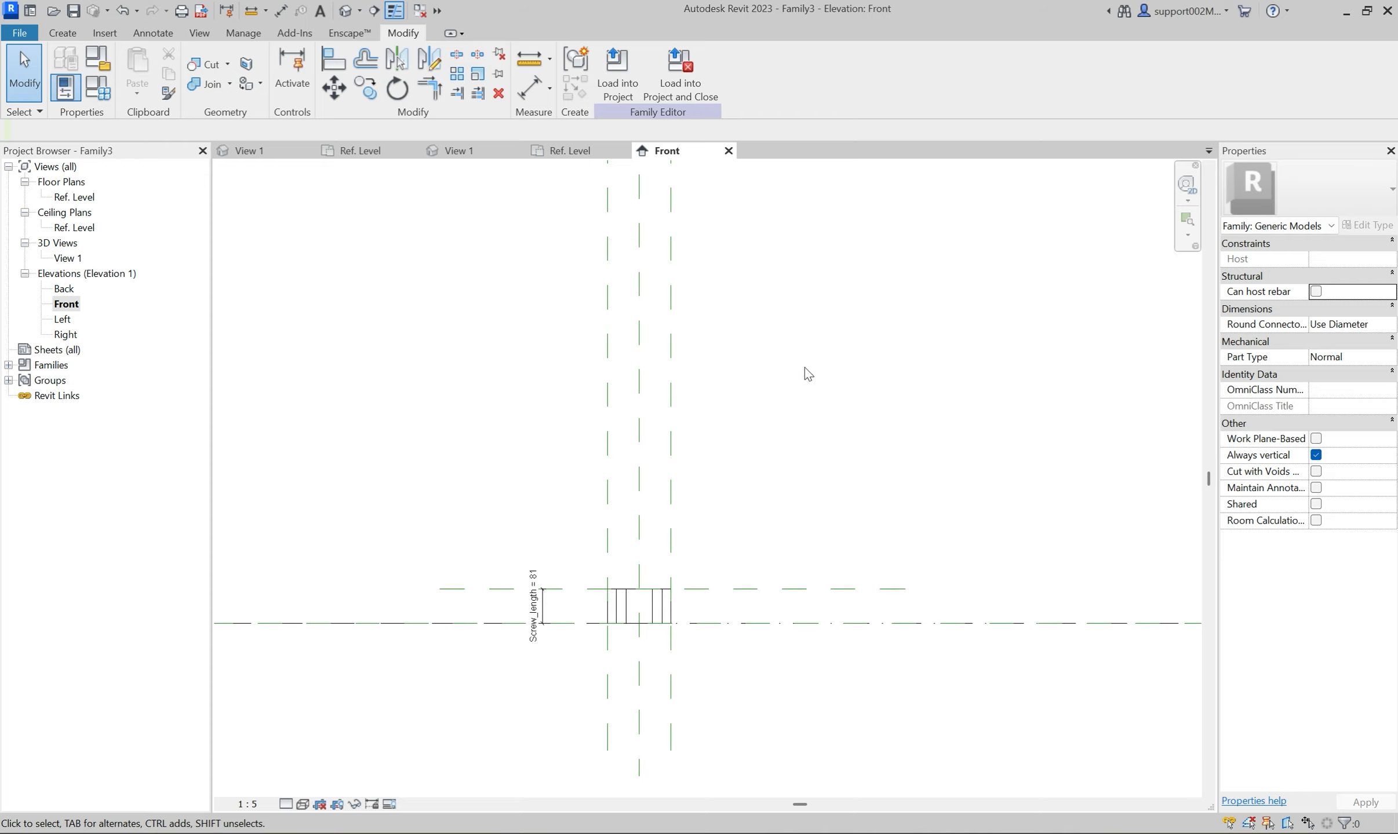
In the family types, set Hole_diameter to 50, Screw_length to 30 and Screw_side to 80, and apply the values.
{"action": "left_click", "coordinate": [468, 151]}
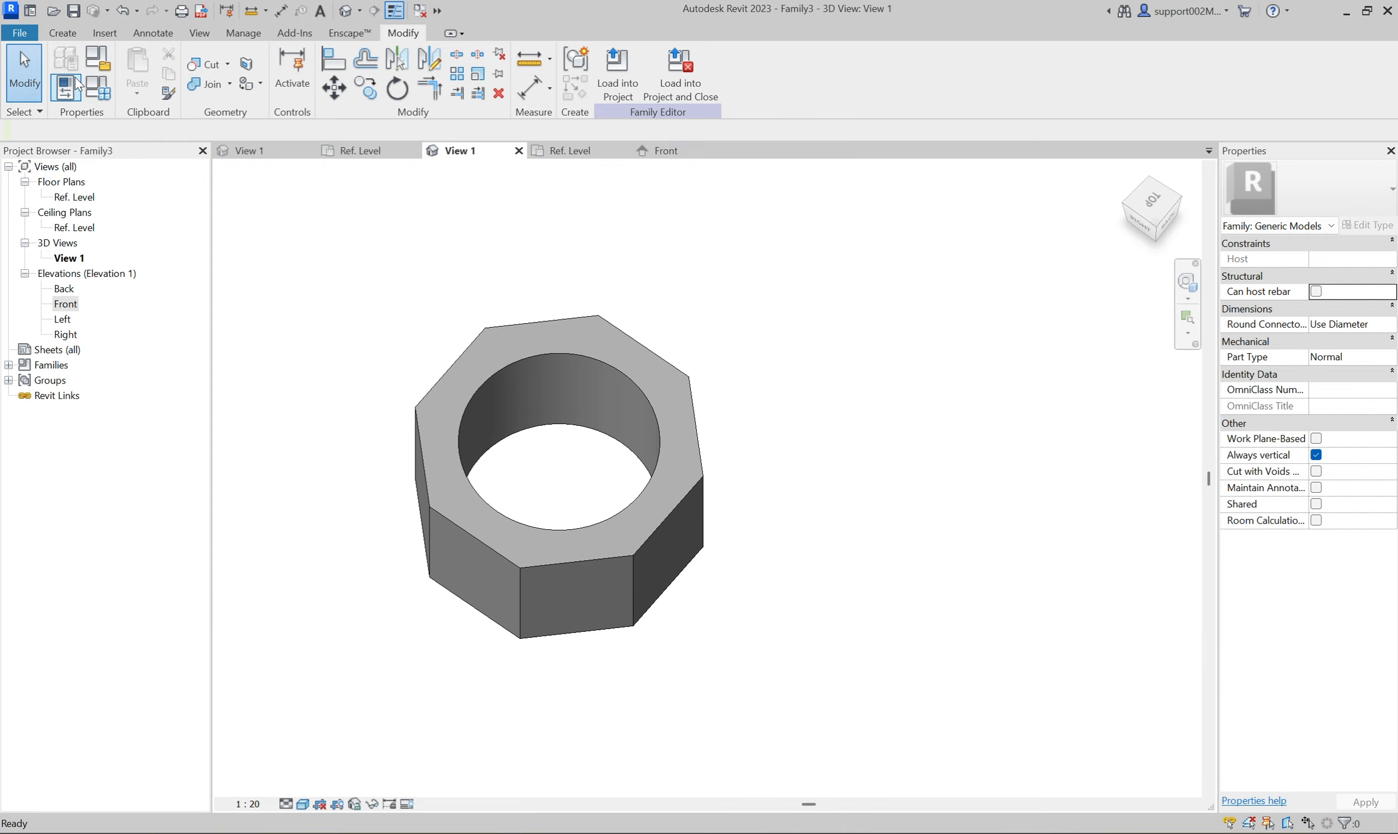
{"action": "left_click", "coordinate": [97, 86]}
{"action": "left_click", "coordinate": [1041, 278]}
{"action": "double_click", "coordinate": [1041, 281]}
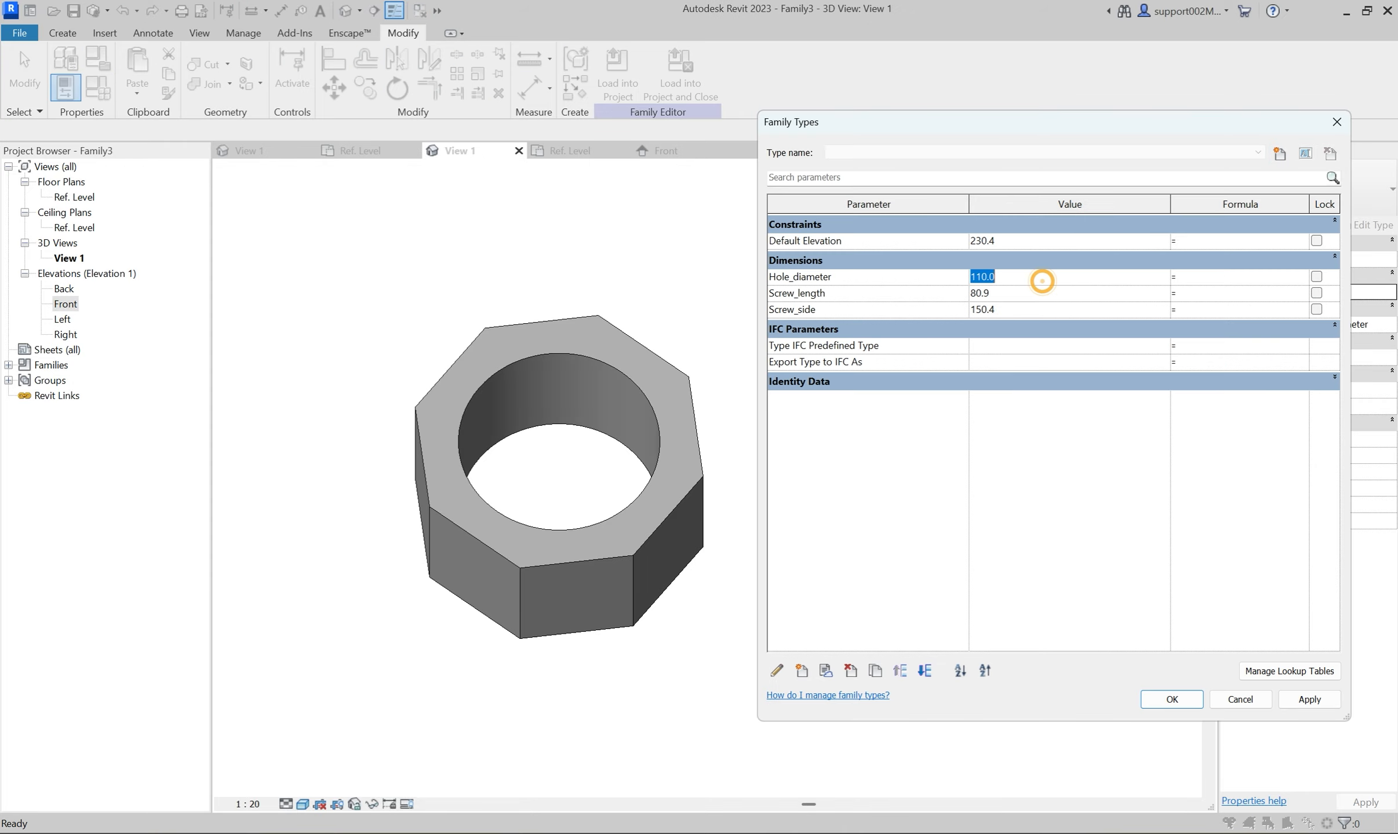
{"action": "double_click", "coordinate": [1032, 294]}
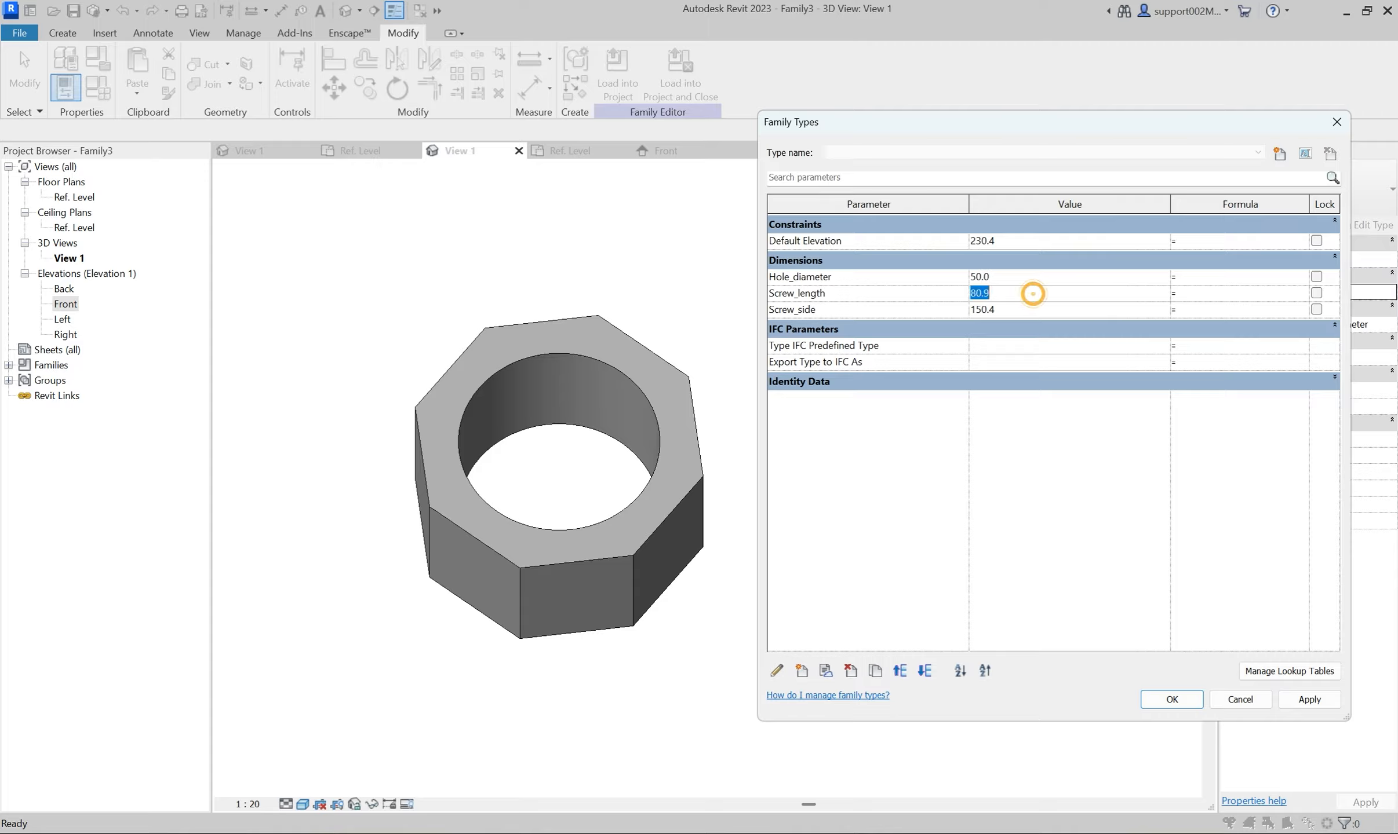
{"action": "type", "text": "30"}
{"action": "double_click", "coordinate": [1022, 306]}
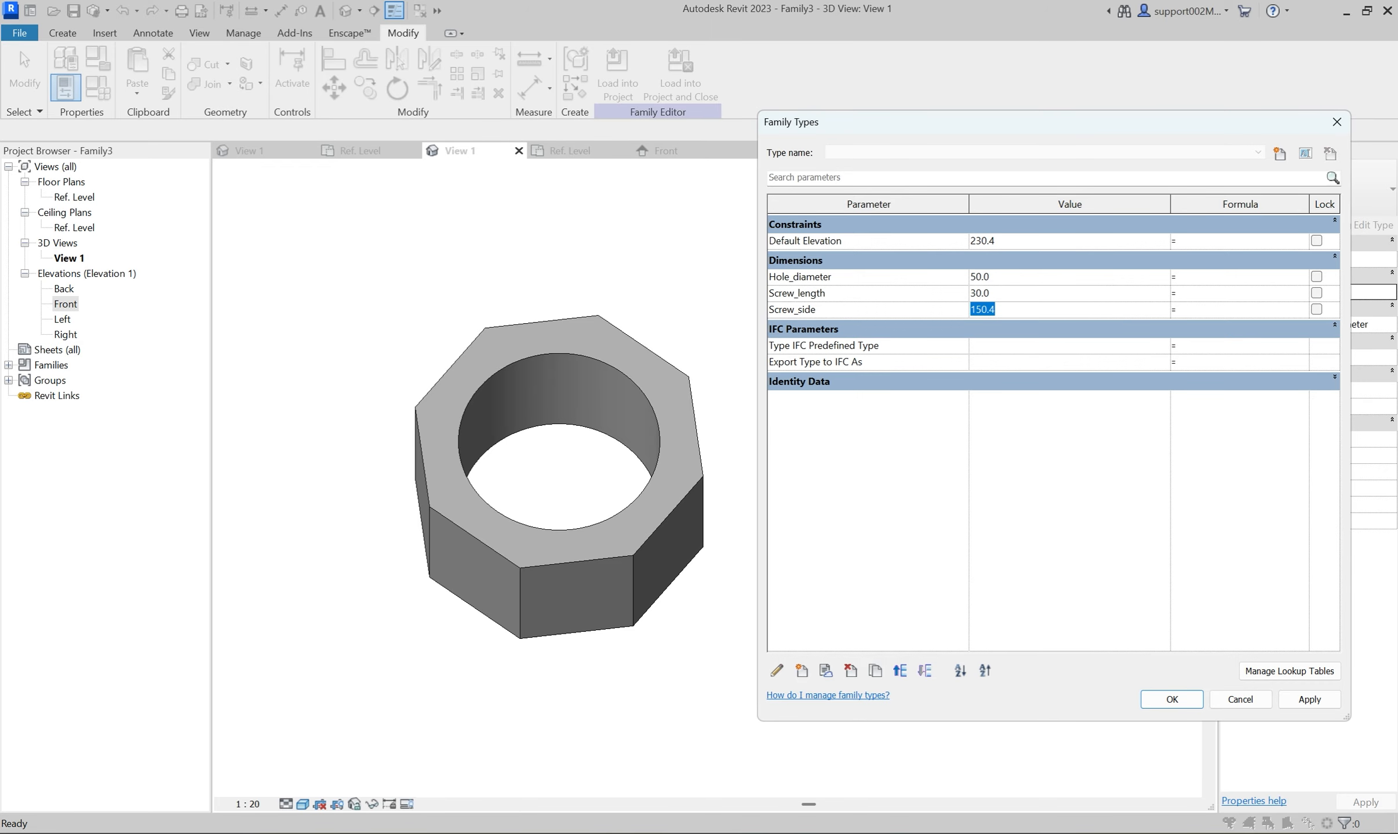
{"action": "left_click", "coordinate": [1308, 700]}
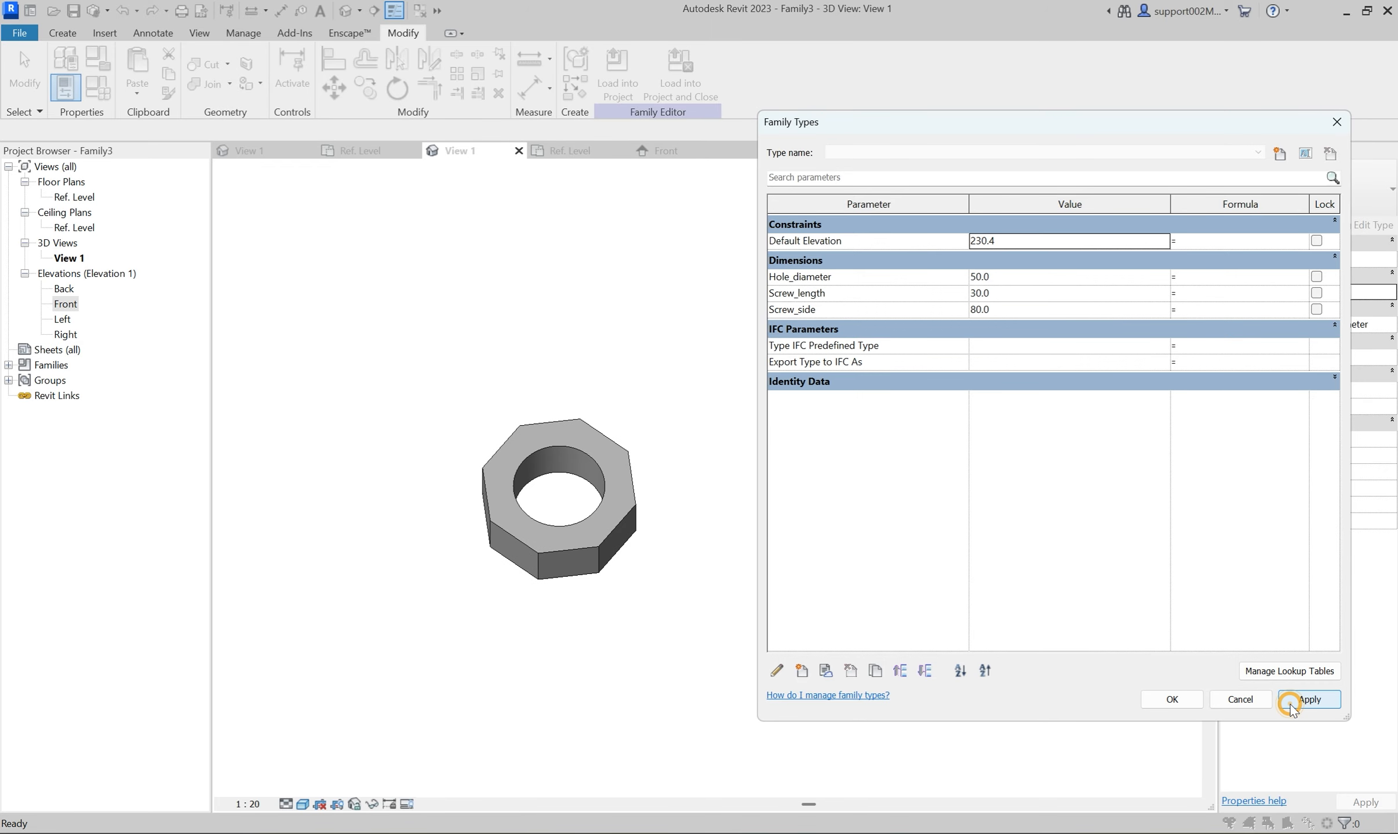
{"action": "left_click", "coordinate": [1188, 698]}
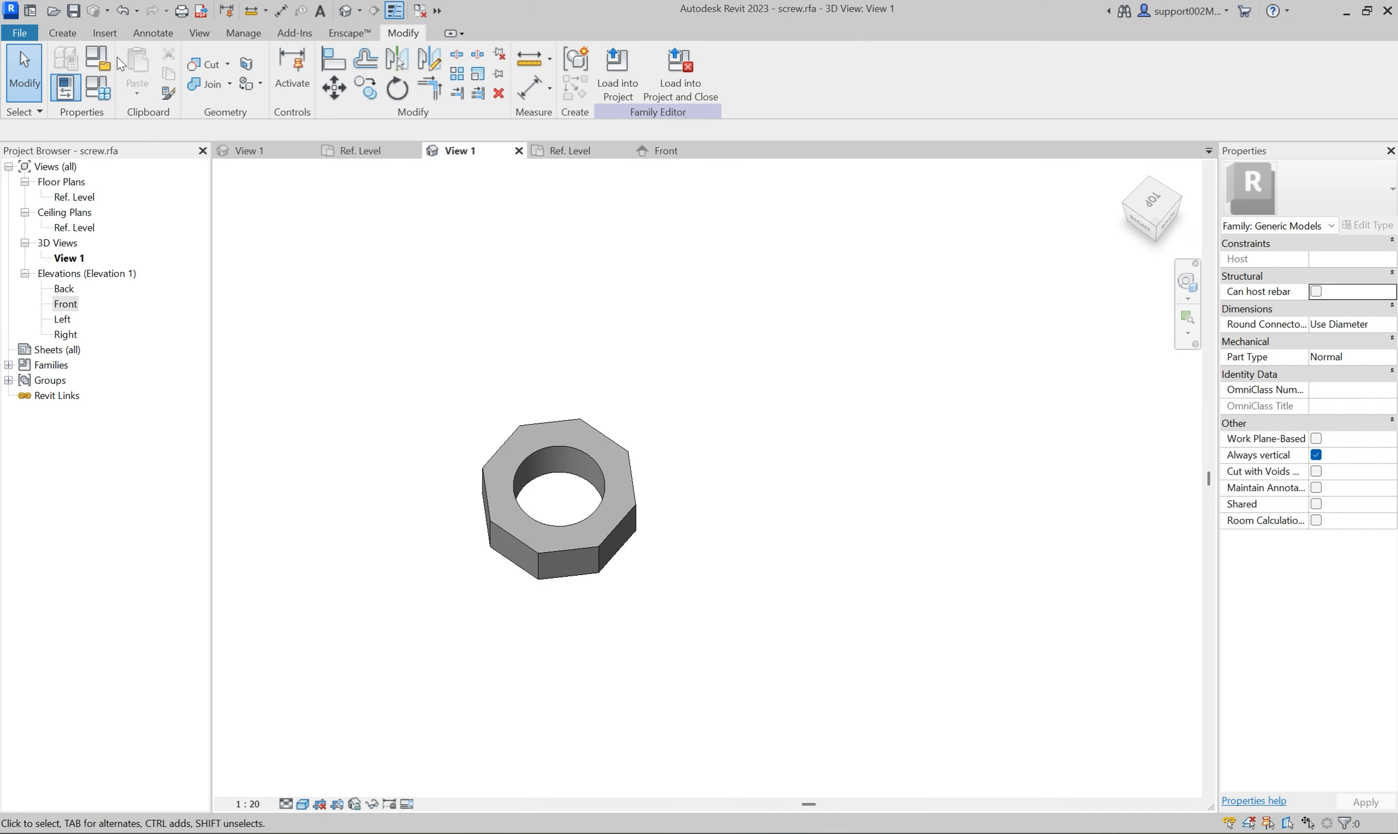
Change the screw family's category from Generic Models to Pipe Accessories.
{"action": "left_click", "coordinate": [108, 62]}
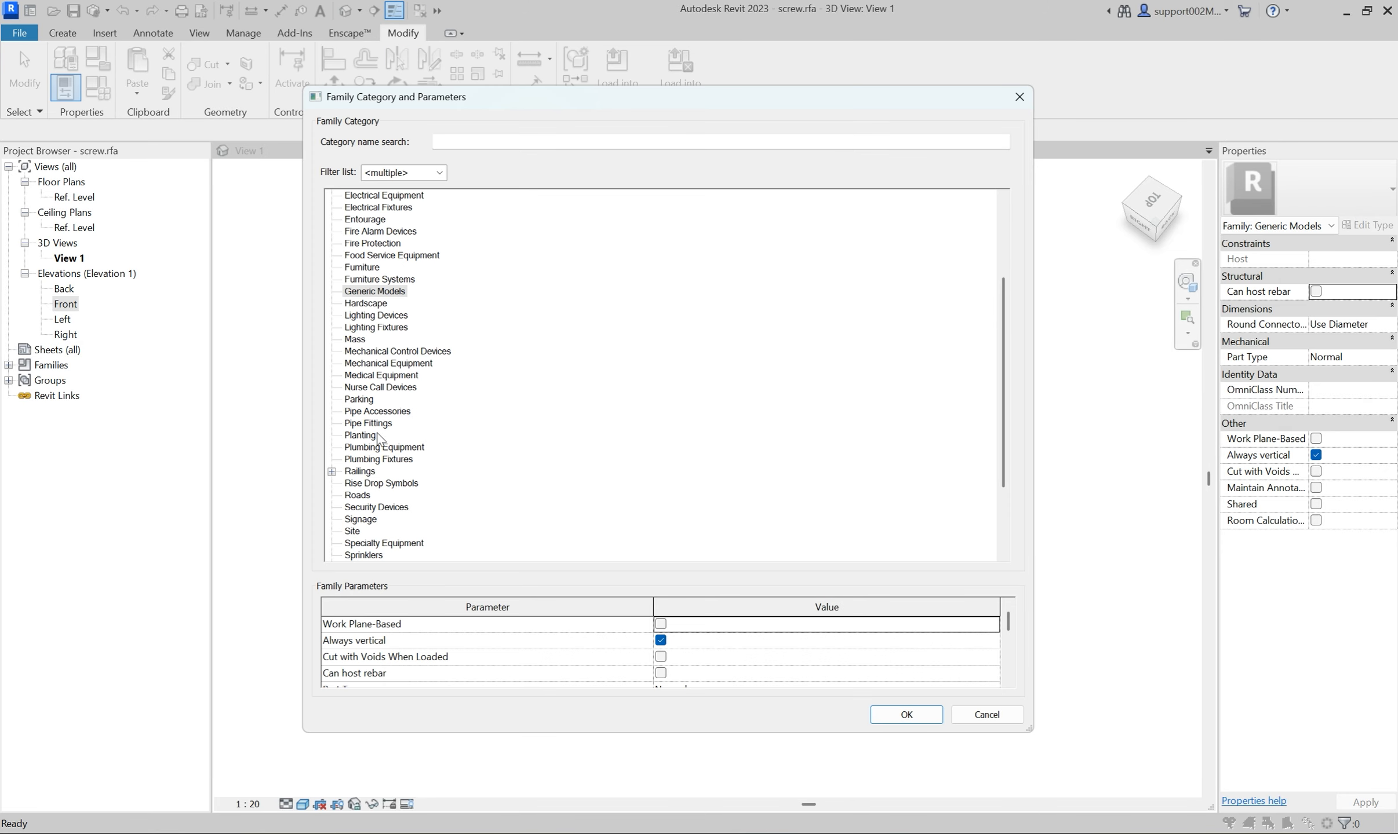
{"action": "left_click", "coordinate": [377, 412]}
{"action": "left_click", "coordinate": [906, 714]}
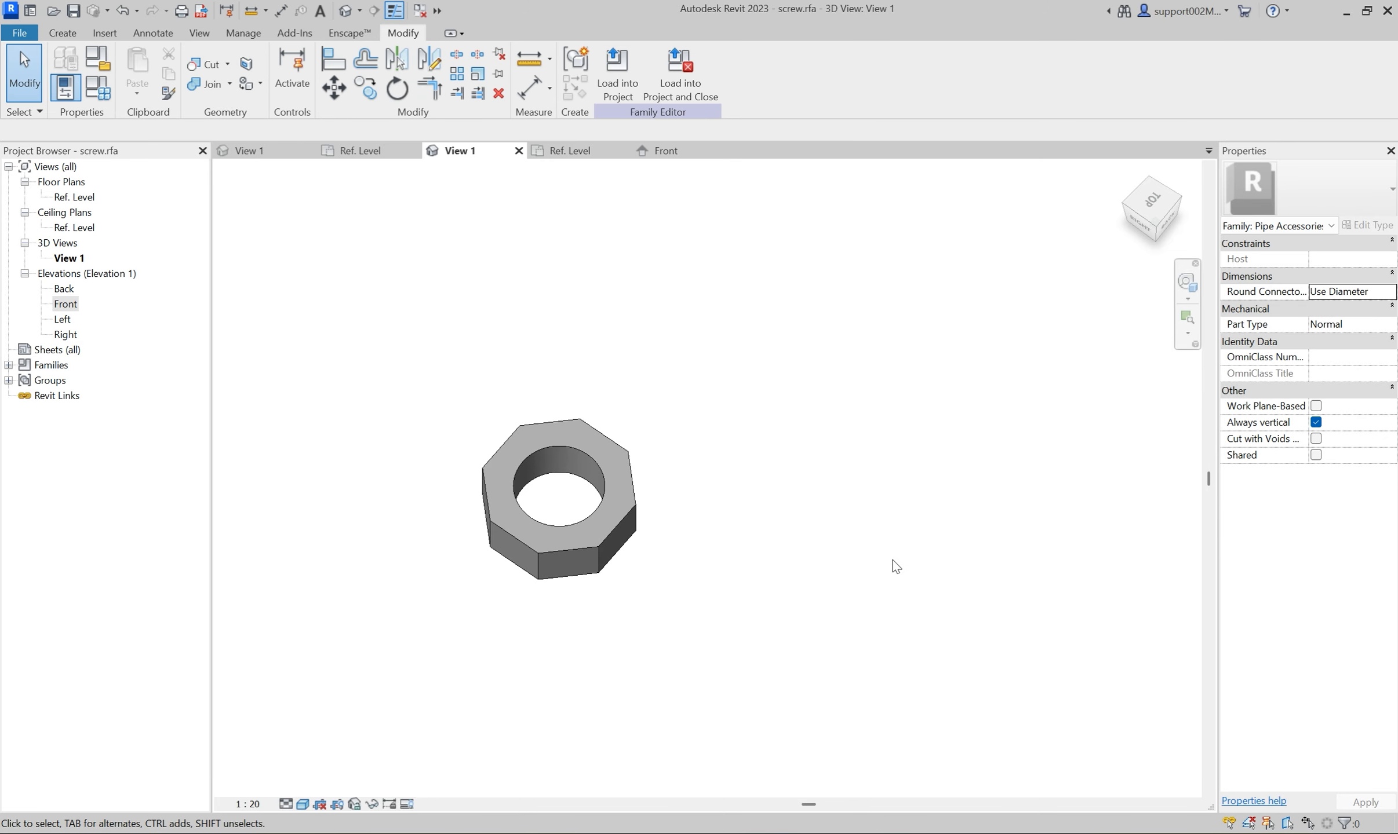
Load the screw family into Exercise_KVS 505-T_R23.rfa, closing its own file, and place one instance in the 3D view.
{"action": "left_click", "coordinate": [621, 151]}
{"action": "left_click", "coordinate": [622, 151]}
{"action": "left_click", "coordinate": [680, 73]}
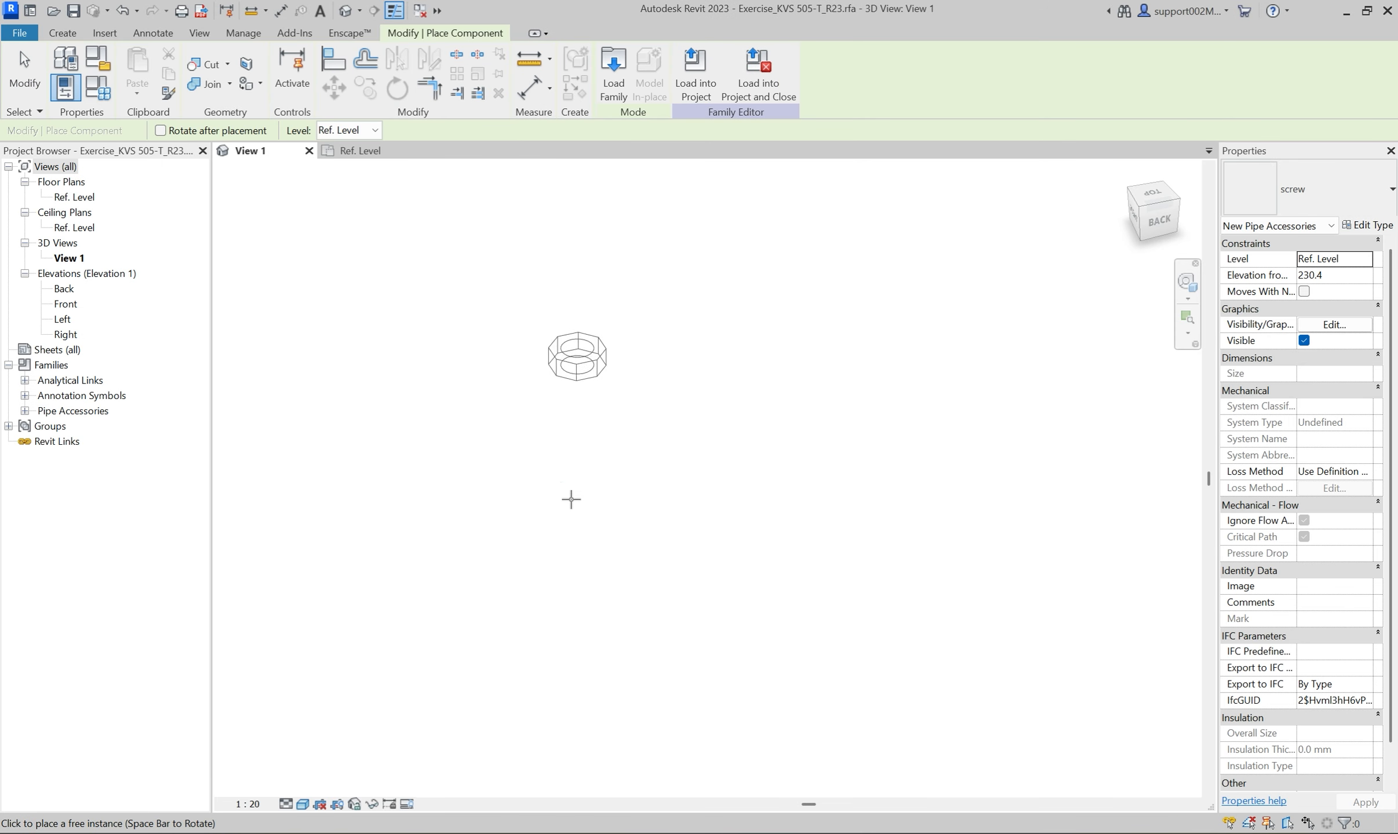
{"action": "left_click", "coordinate": [572, 492]}
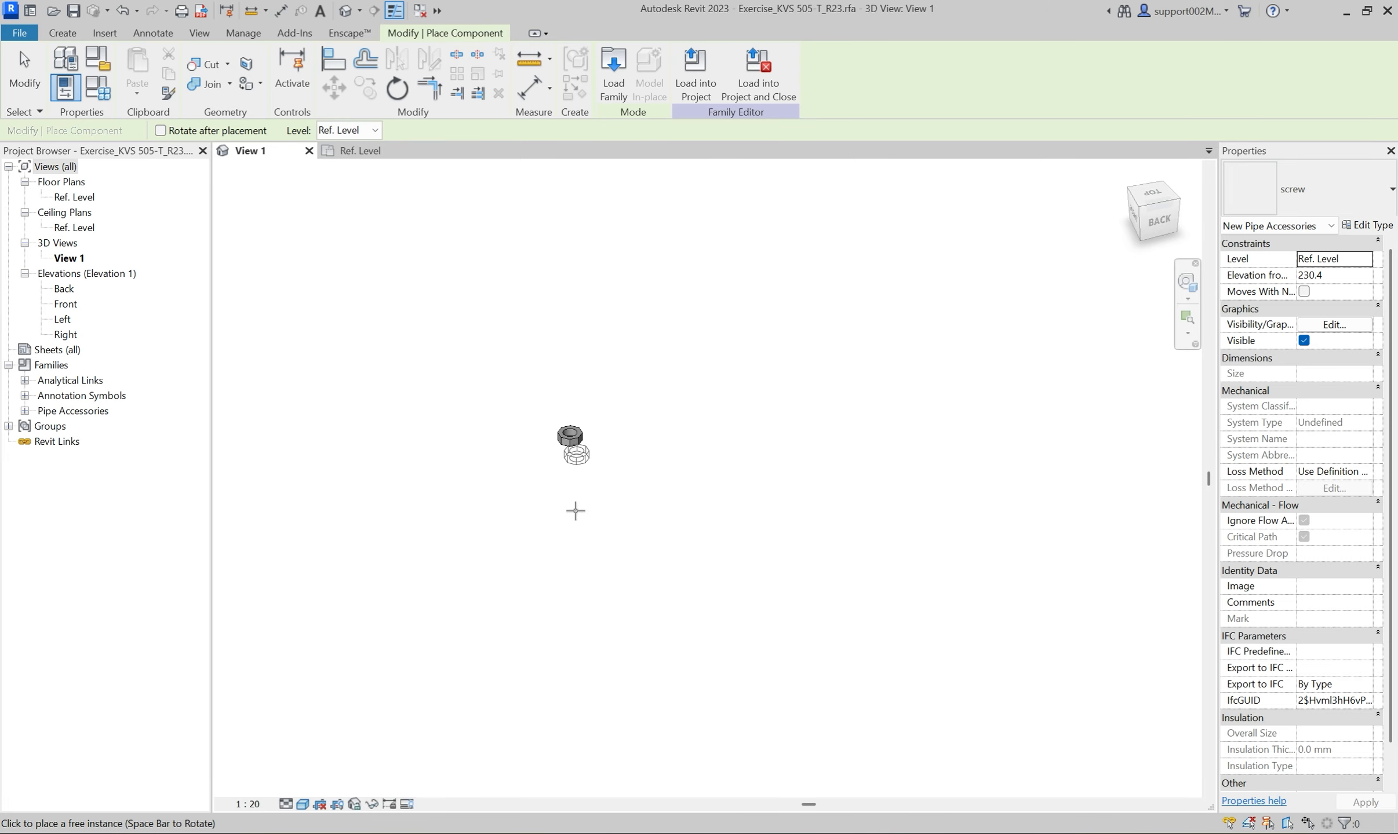
{"action": "key", "text": "Escape"}
In the Front elevation, rotate the placed screw 90° about its centre so its axis runs horizontally.
{"action": "left_click", "coordinate": [360, 151]}
{"action": "left_click", "coordinate": [362, 477]}
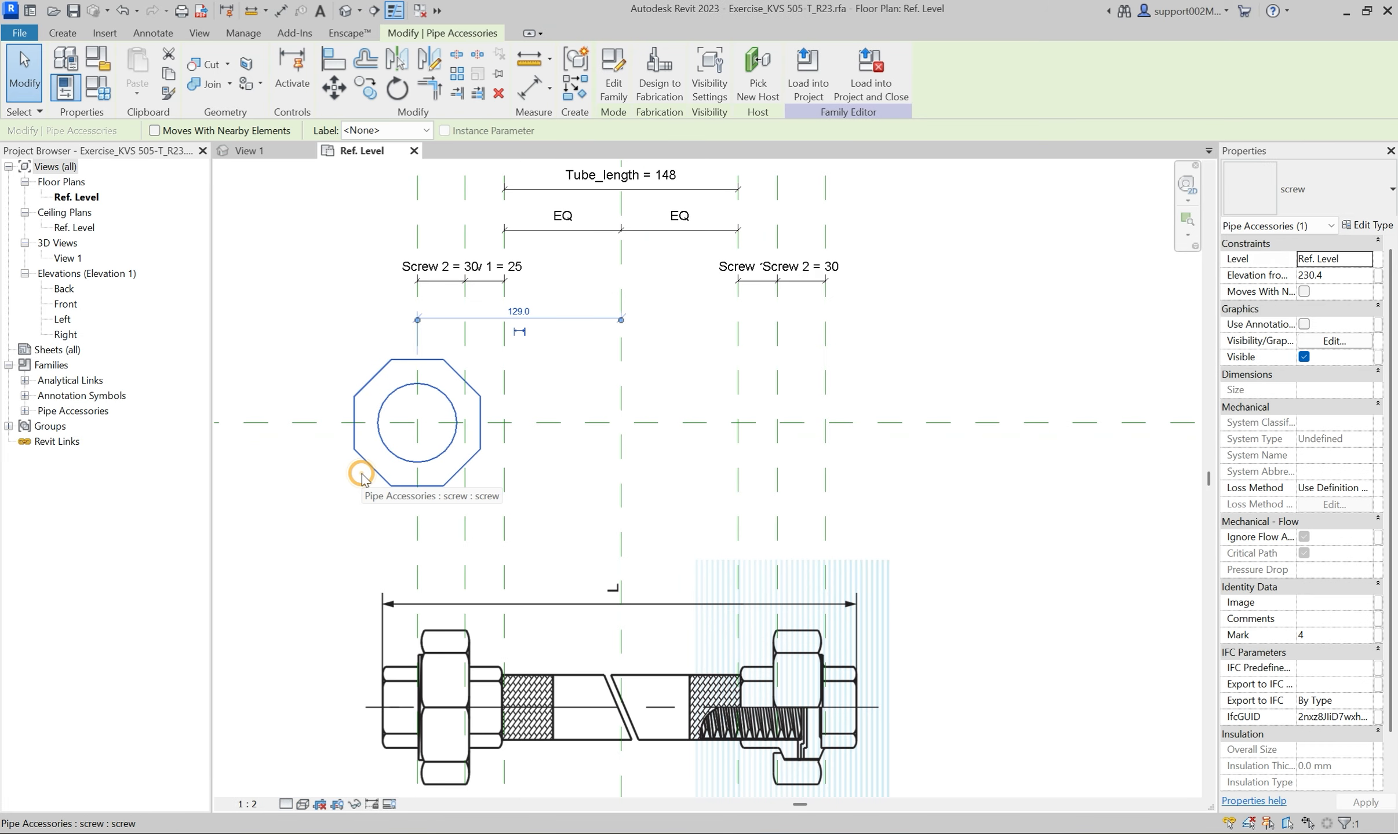
{"action": "left_click", "coordinate": [67, 304]}
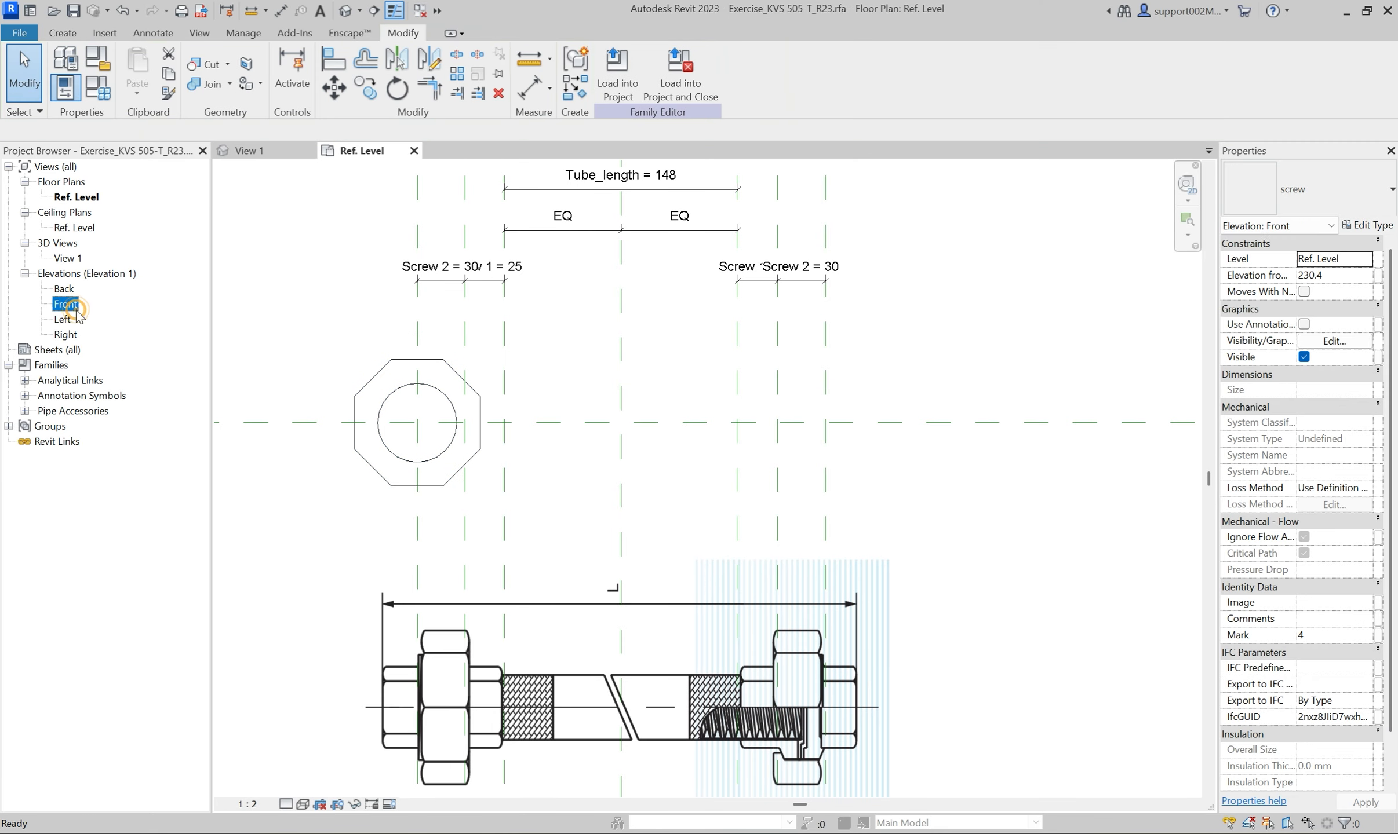
{"action": "double_click", "coordinate": [74, 310]}
{"action": "scroll", "coordinate": [707, 704], "scroll_direction": "up", "scroll_amount": 5}
{"action": "scroll", "coordinate": [701, 707], "scroll_direction": "up", "scroll_amount": 8}
{"action": "left_click", "coordinate": [397, 88]}
{"action": "left_click", "coordinate": [514, 489]}
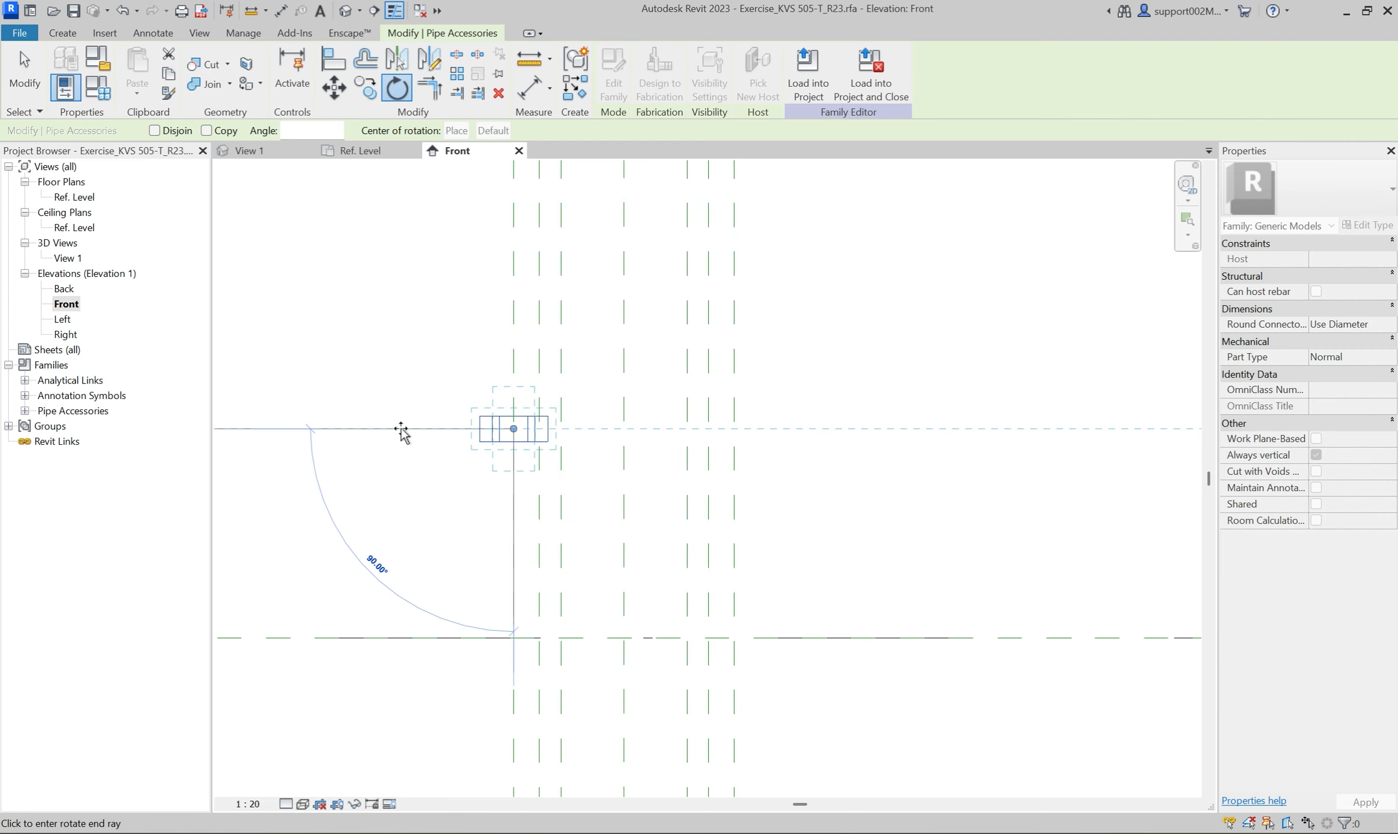
{"action": "left_click", "coordinate": [396, 429]}
{"action": "left_click", "coordinate": [429, 438]}
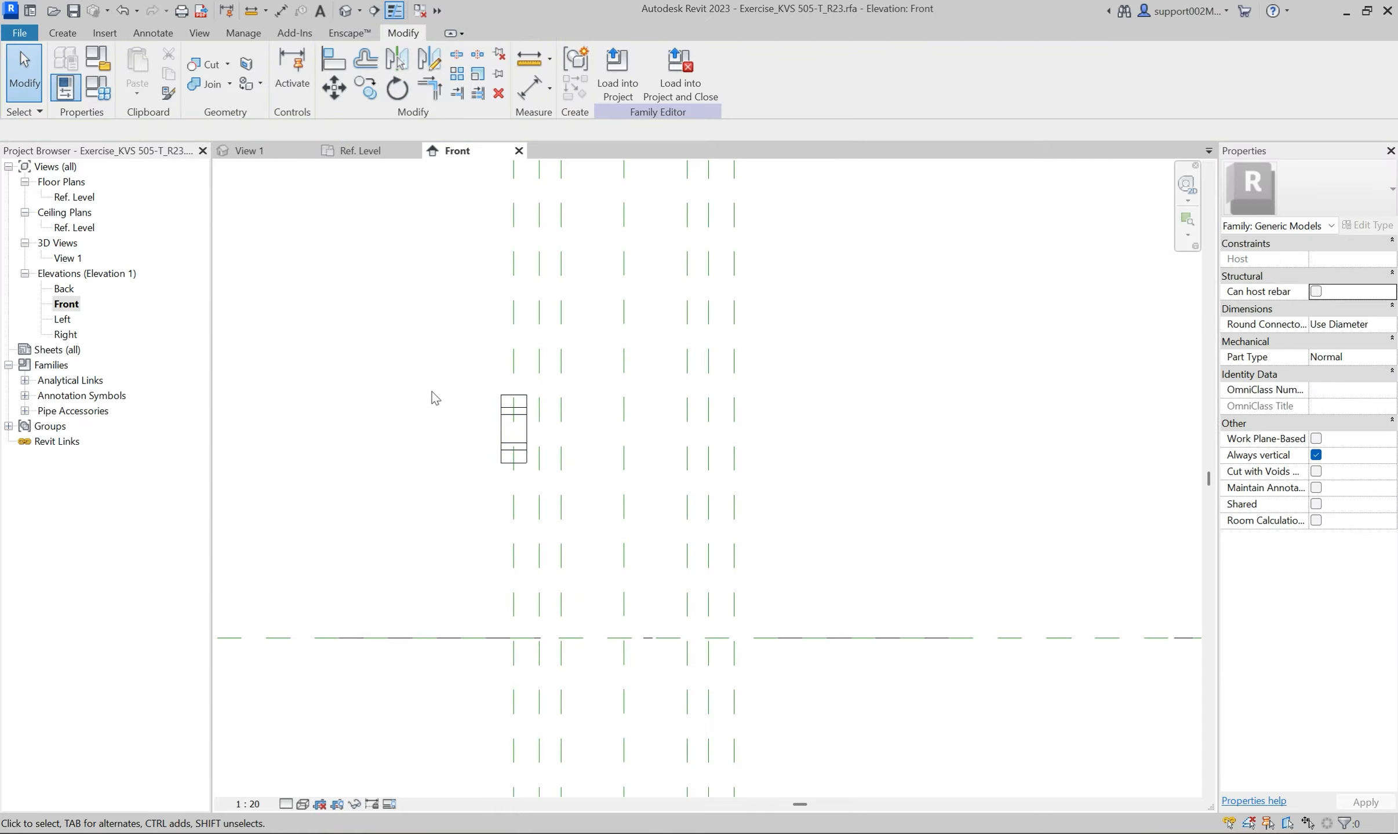
Align the rotated screw's centre with the Ref. Level line in the Front elevation.
{"action": "key", "text": "a"}
{"action": "key", "text": "l"}
{"action": "left_click", "coordinate": [459, 637]}
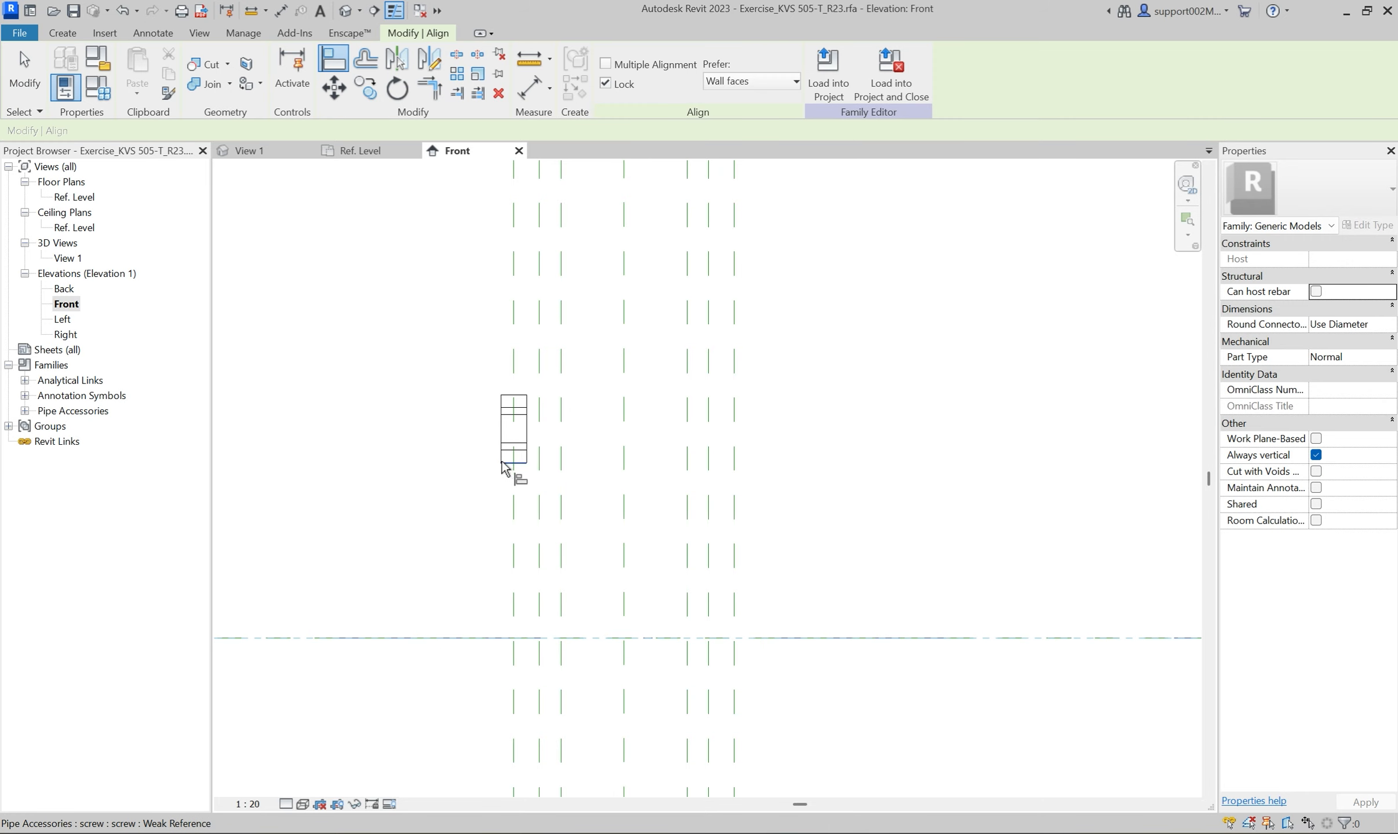
{"action": "left_click", "coordinate": [511, 434]}
{"action": "key", "text": "Escape"}
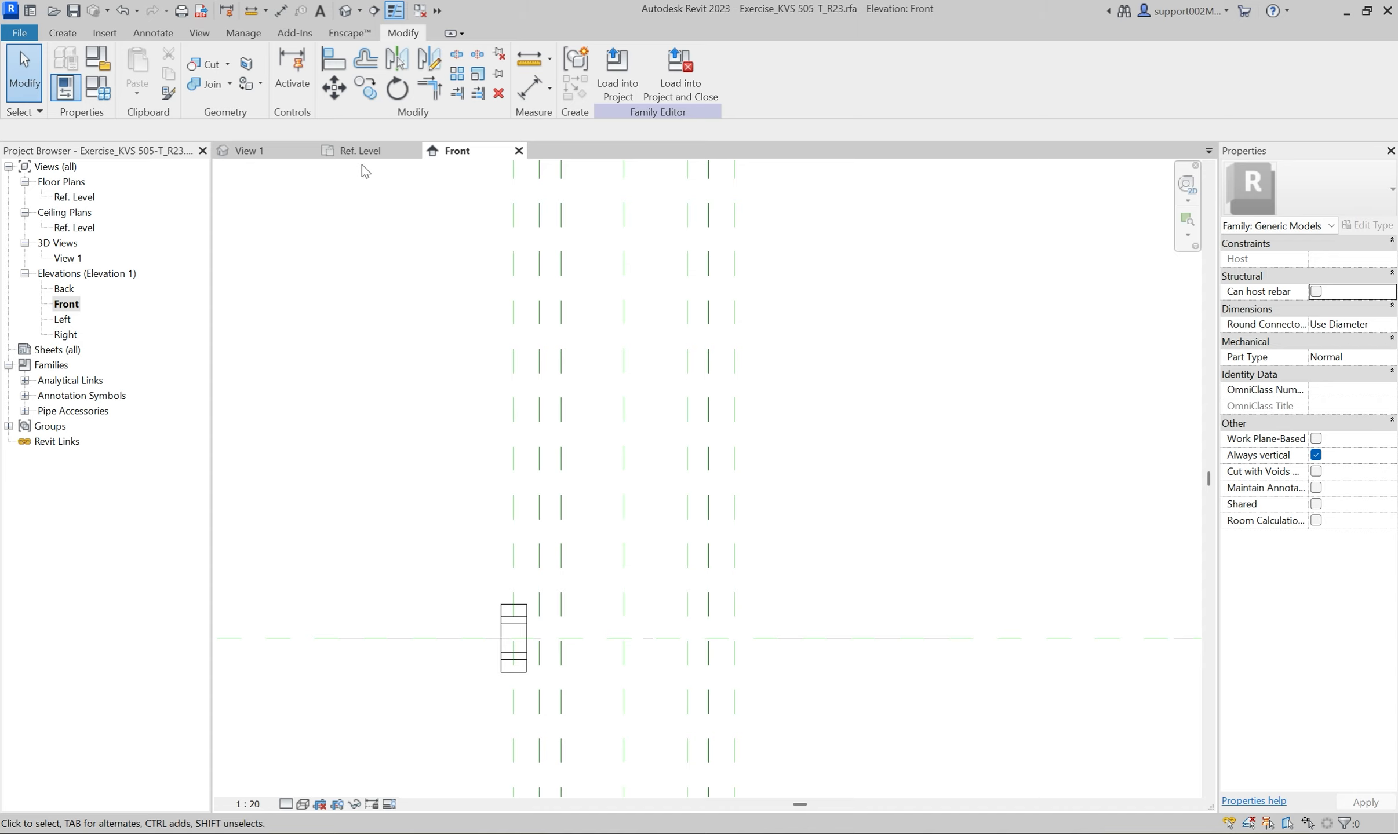
In the Ref. Level plan, make two copies of the screw in a row to the left of the original.
{"action": "left_click", "coordinate": [362, 156]}
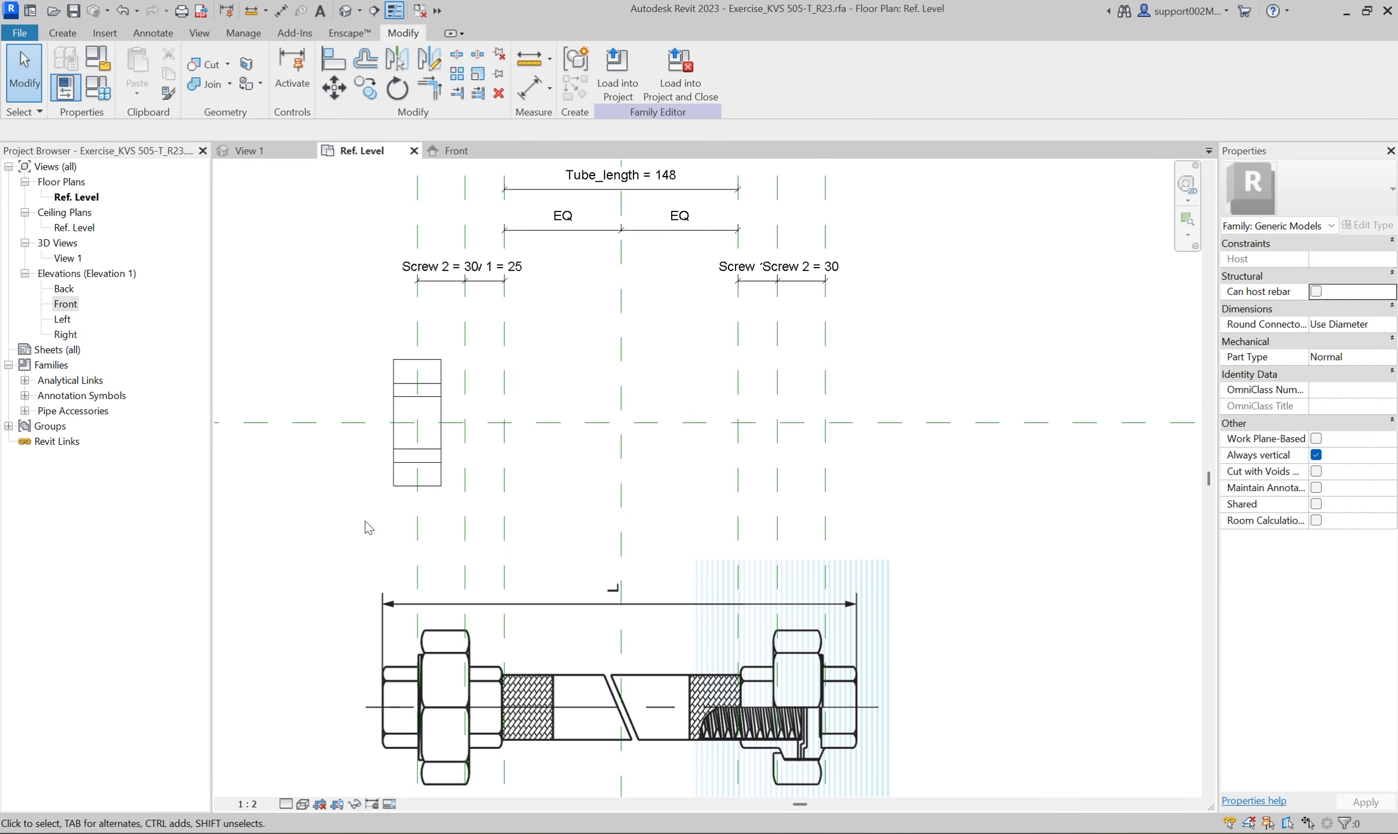
{"action": "left_click", "coordinate": [394, 474]}
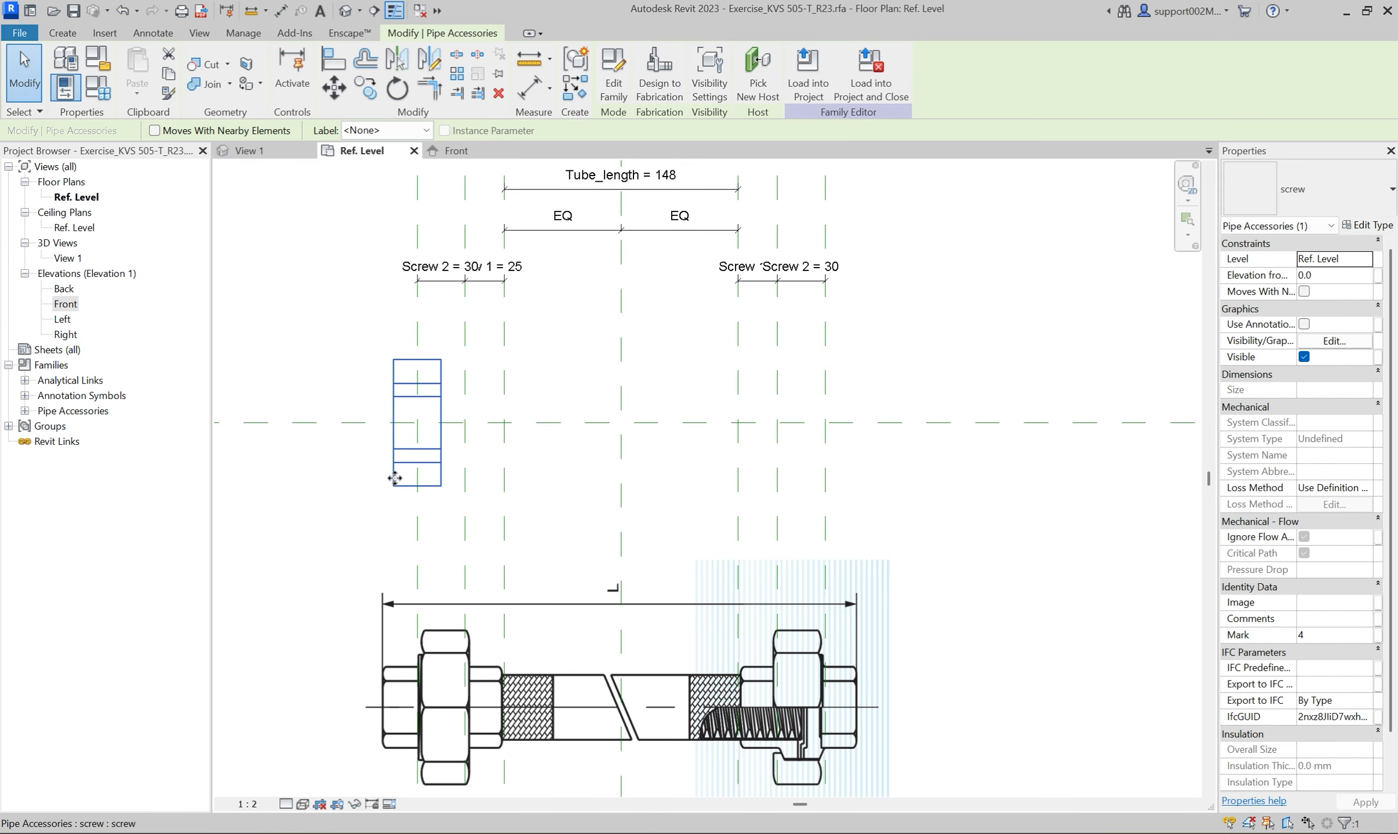
{"action": "left_click_drag", "start_coordinate": [394, 474], "coordinate": [255, 473], "text": "ctrl"}
{"action": "left_click", "coordinate": [302, 516]}
{"action": "left_click", "coordinate": [342, 498]}
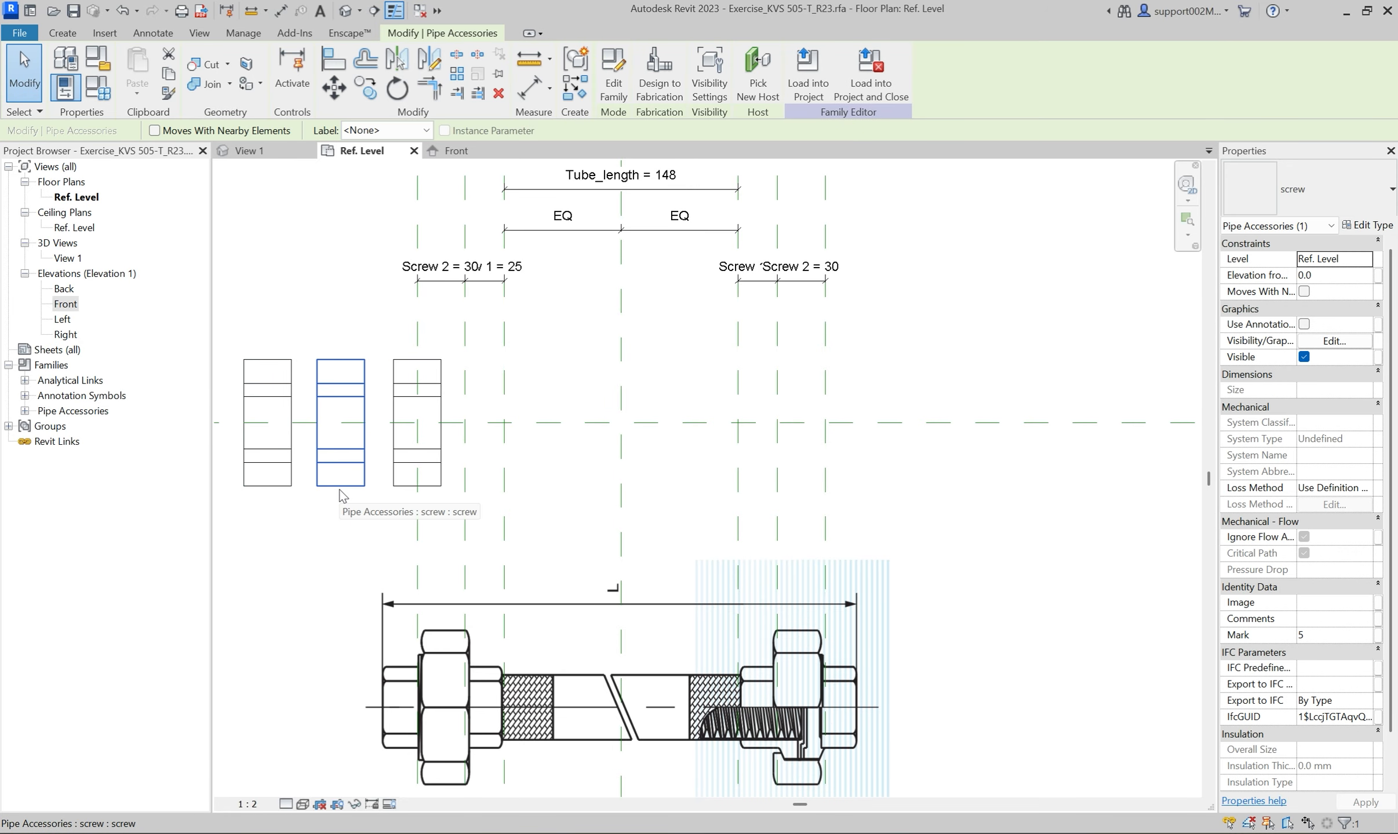
Associate the original screw's Hole_diameter with a new type parameter named Nominal diameter.
{"action": "left_click", "coordinate": [420, 477]}
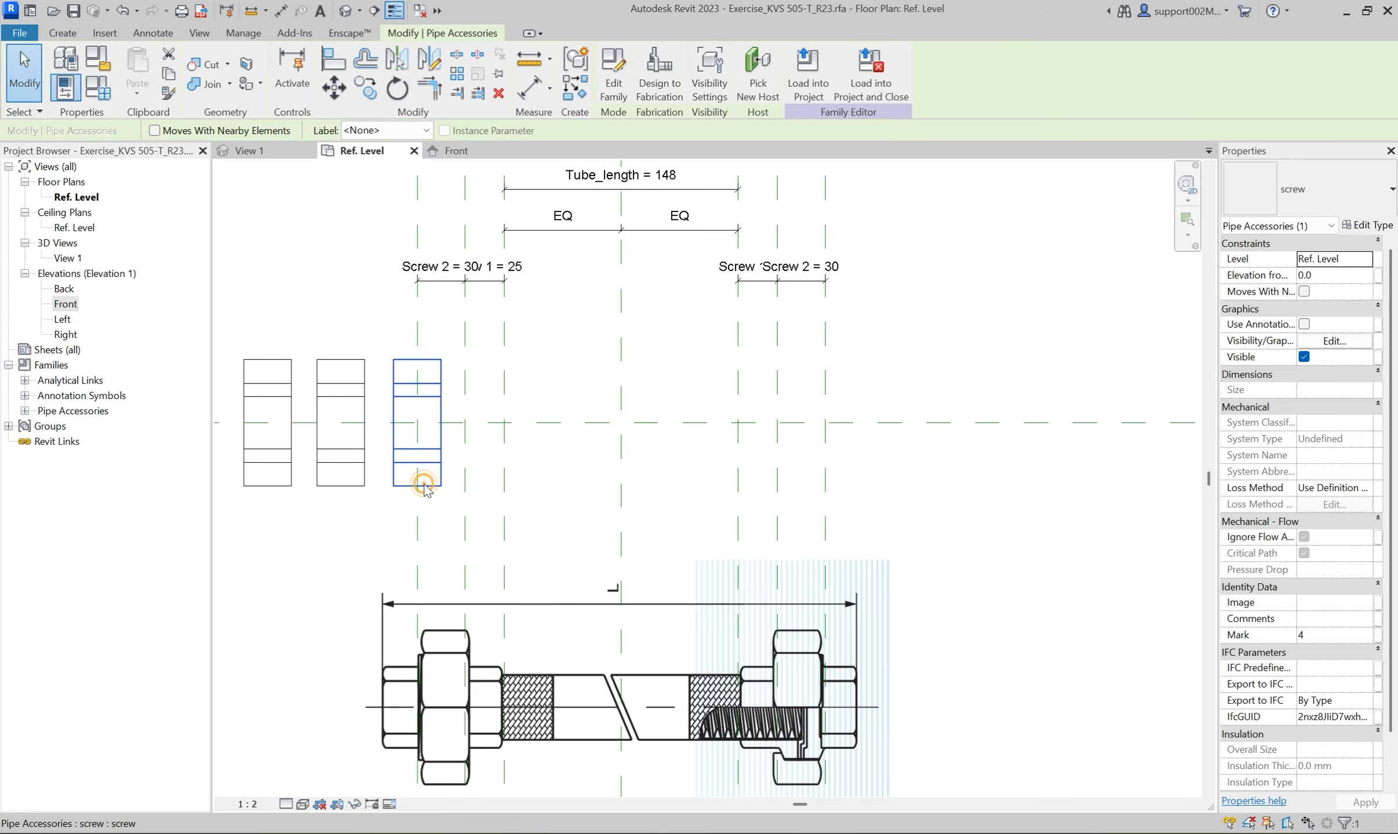
{"action": "left_click", "coordinate": [1367, 226]}
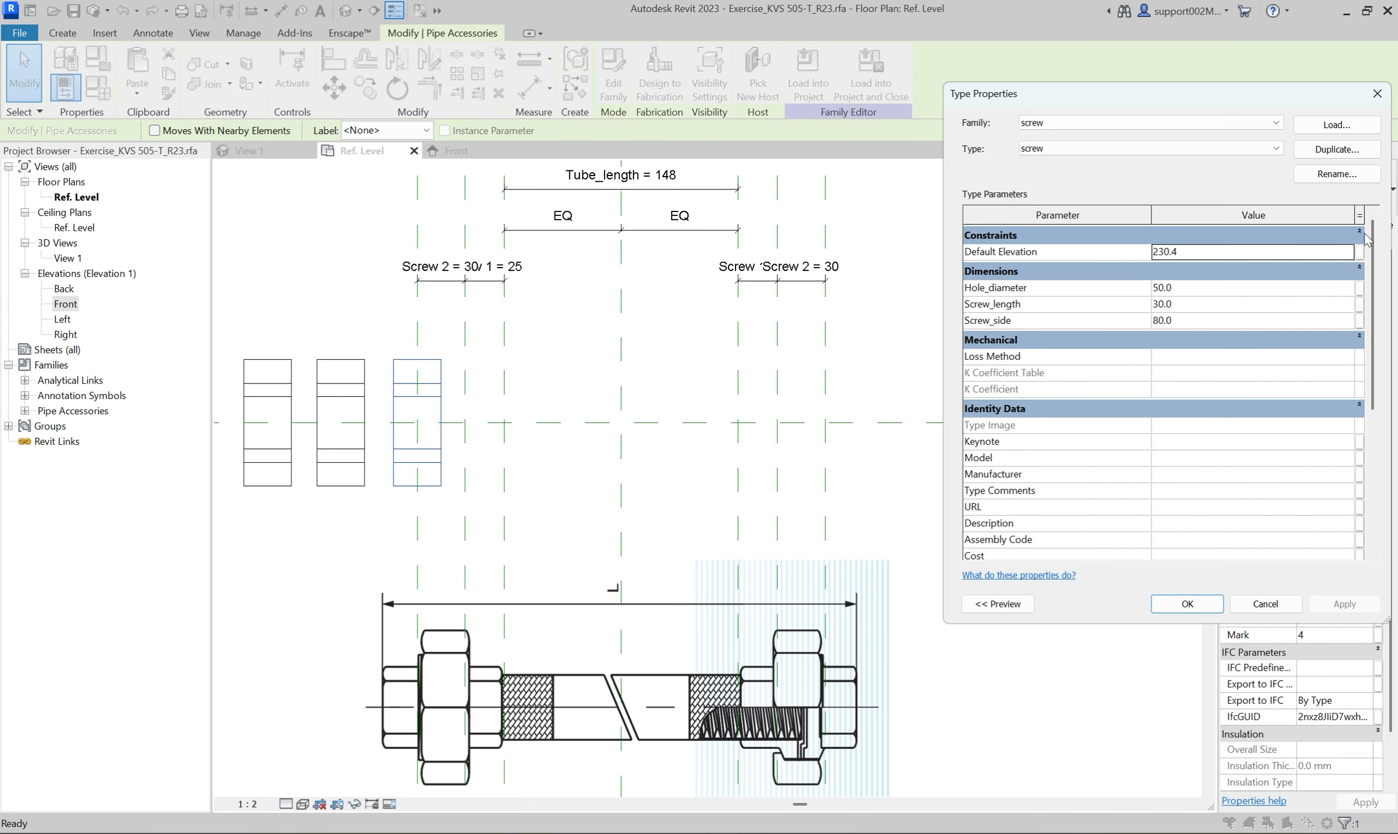
{"action": "left_click", "coordinate": [1360, 288]}
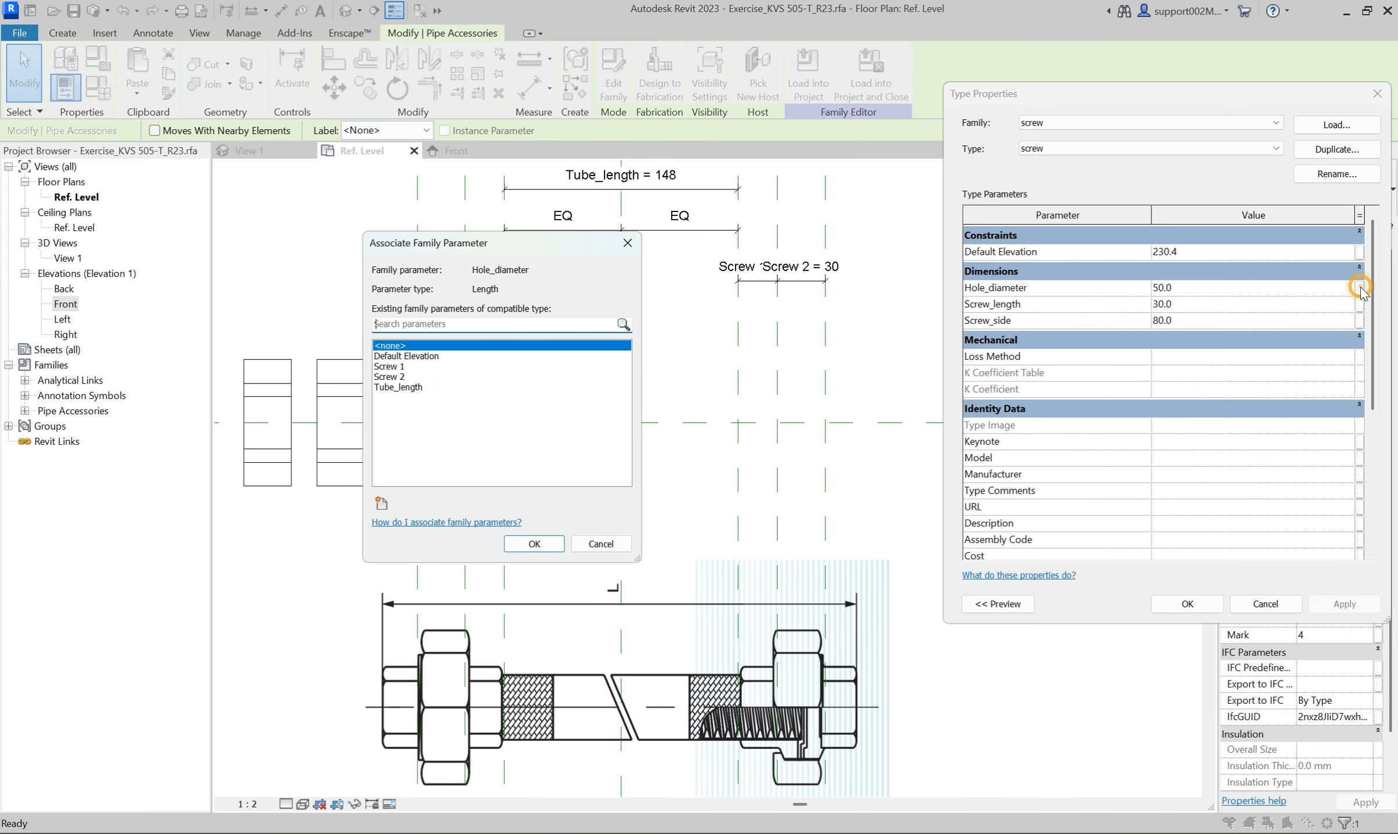
{"action": "left_click", "coordinate": [381, 504]}
{"action": "type", "text": "Nominal diameter"}
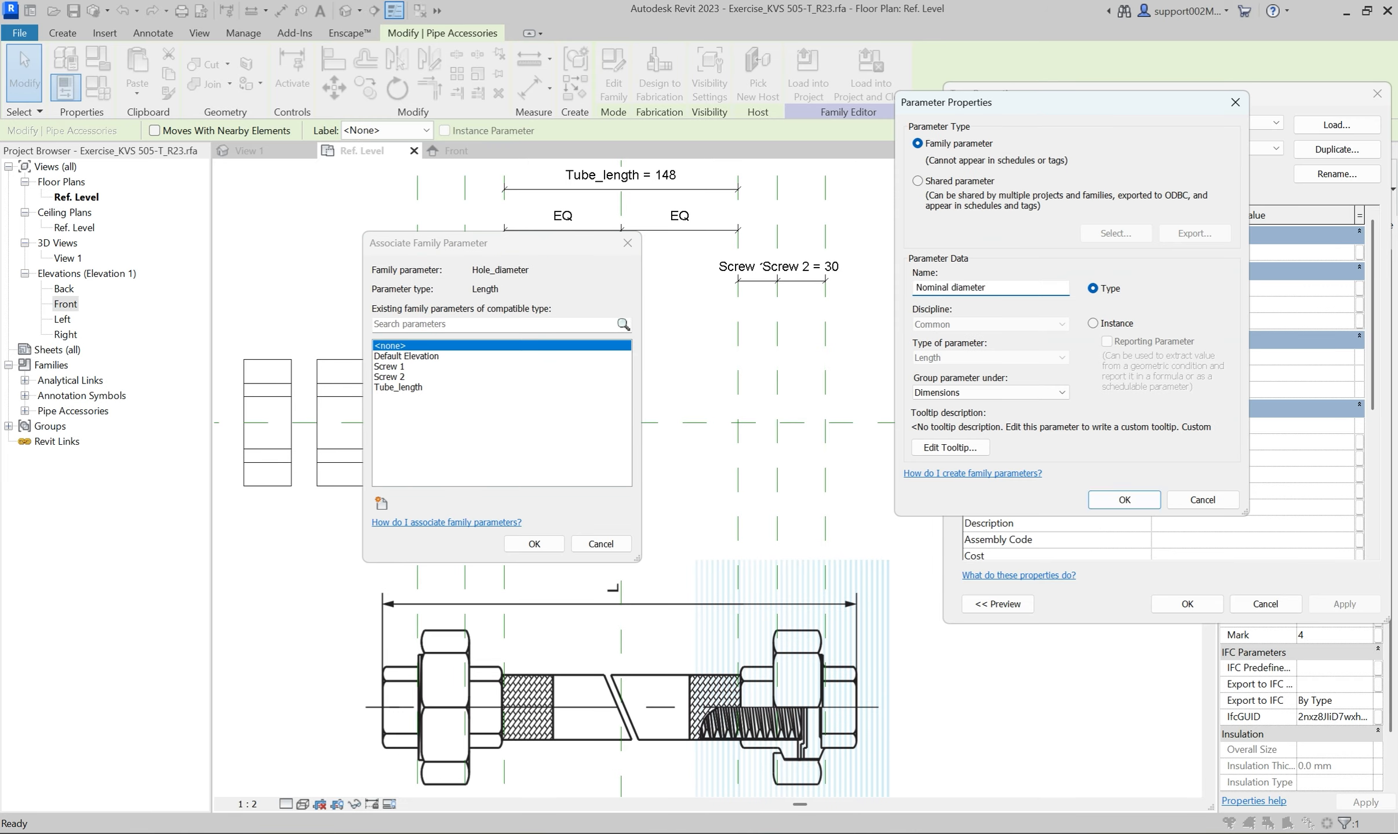
{"action": "left_click", "coordinate": [1124, 500]}
{"action": "left_click", "coordinate": [534, 543]}
Associate the screw's Screw_length with the existing family parameter Screw 1.
{"action": "left_click", "coordinate": [1359, 309]}
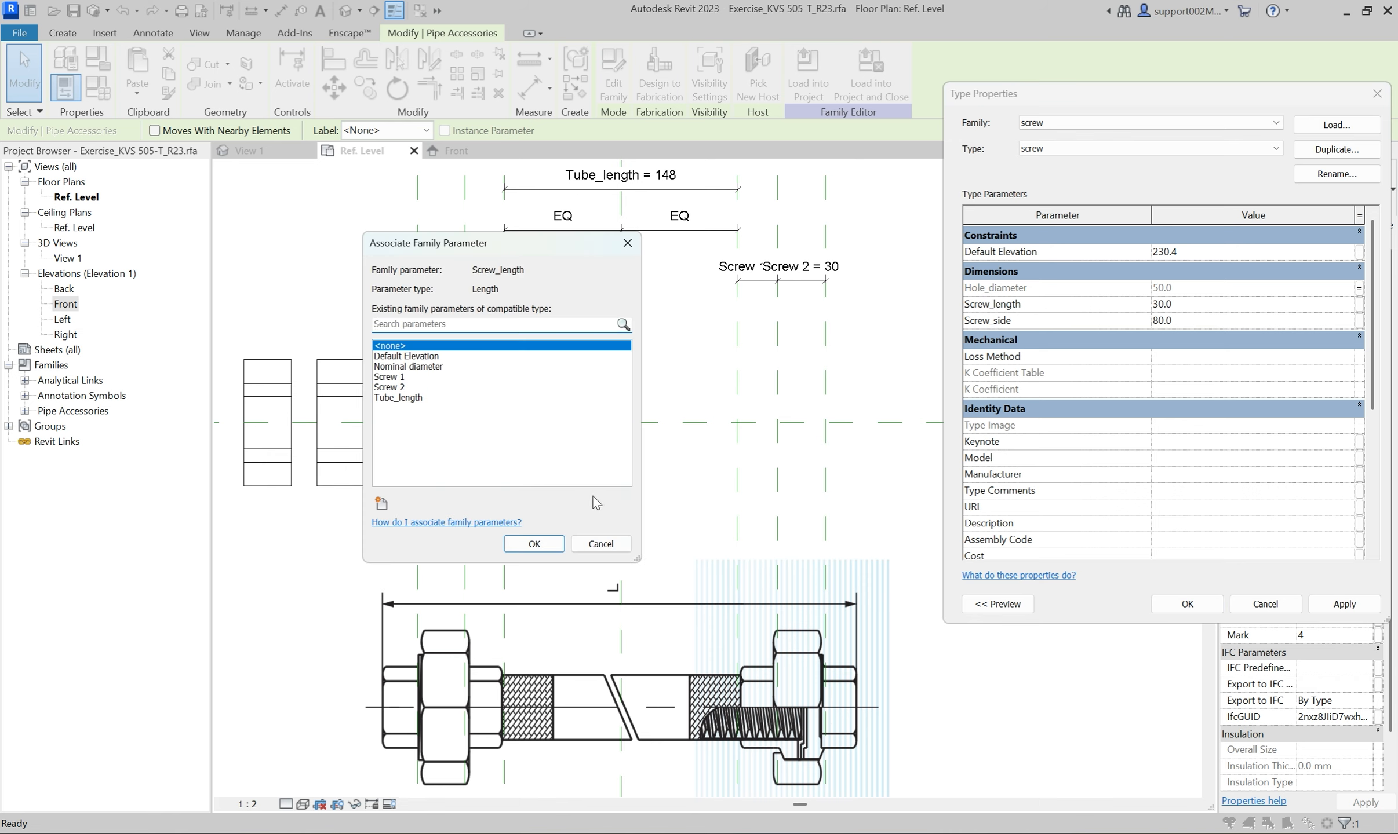
{"action": "left_click", "coordinate": [389, 377]}
{"action": "left_click", "coordinate": [534, 543]}
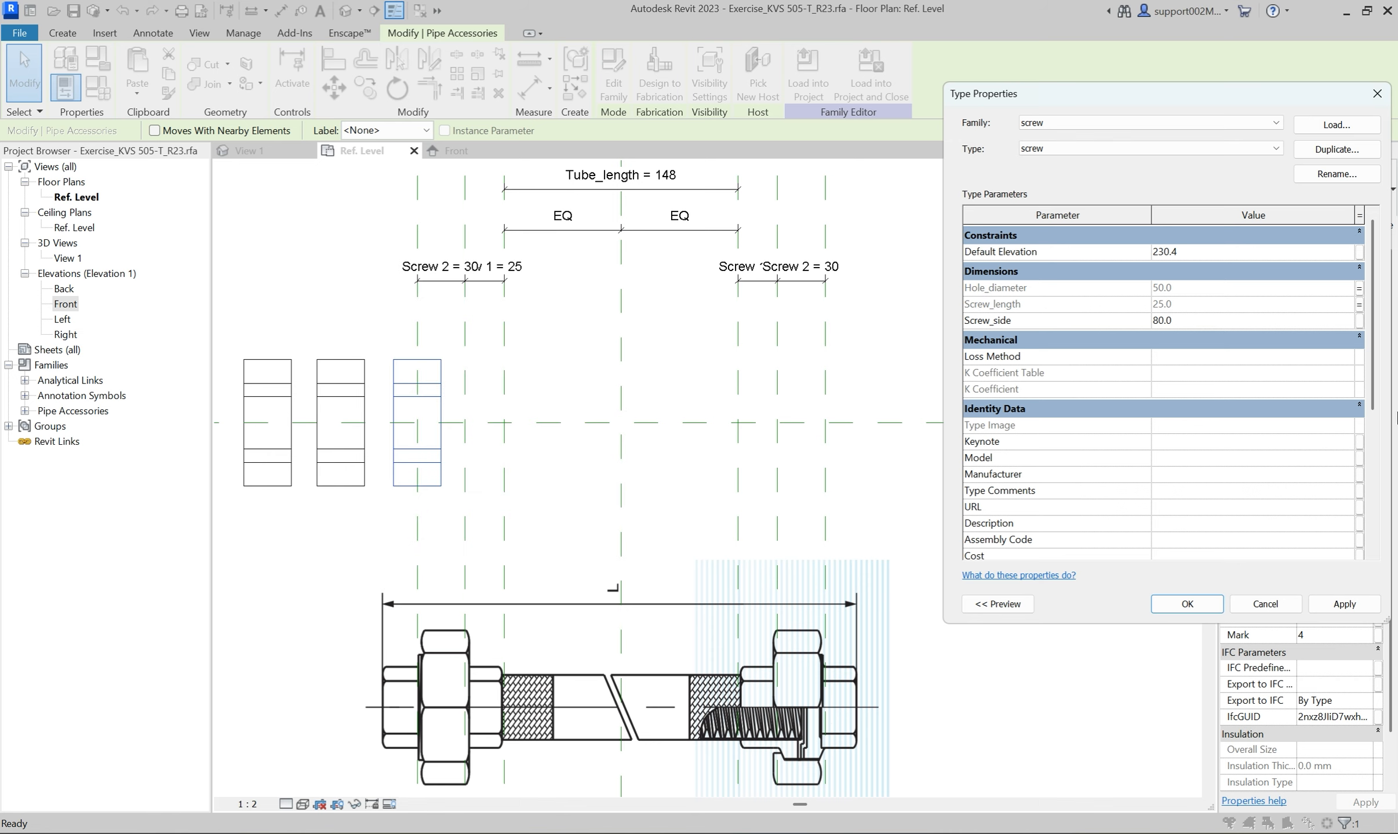
Associate the screw's Screw_side with a new type parameter named Screw_side and accept the type properties.
{"action": "left_click", "coordinate": [1358, 322]}
{"action": "left_click", "coordinate": [381, 504]}
{"action": "type", "text": "Sc"}
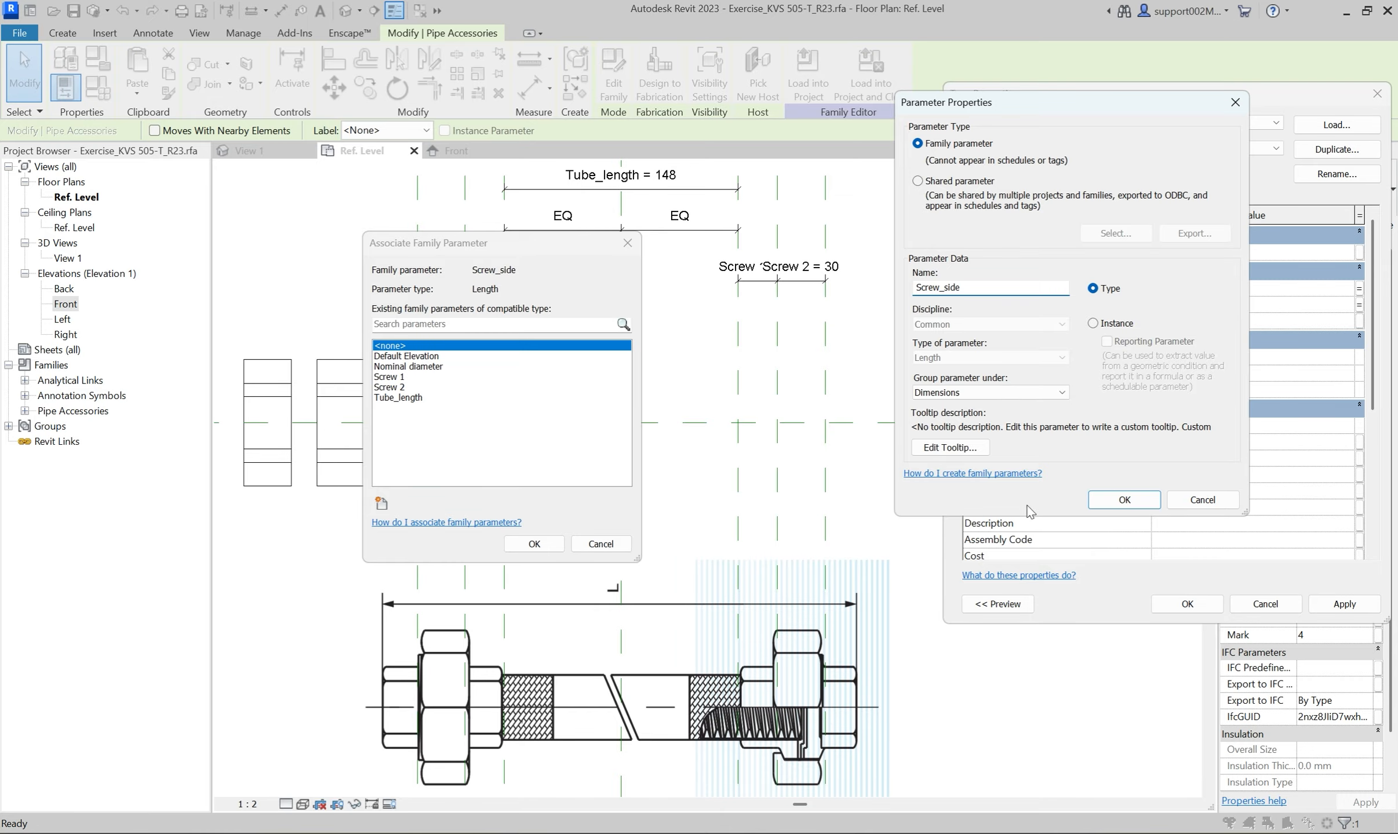
{"action": "type", "text": "rew_side"}
{"action": "left_click", "coordinate": [1124, 499]}
{"action": "left_click", "coordinate": [539, 545]}
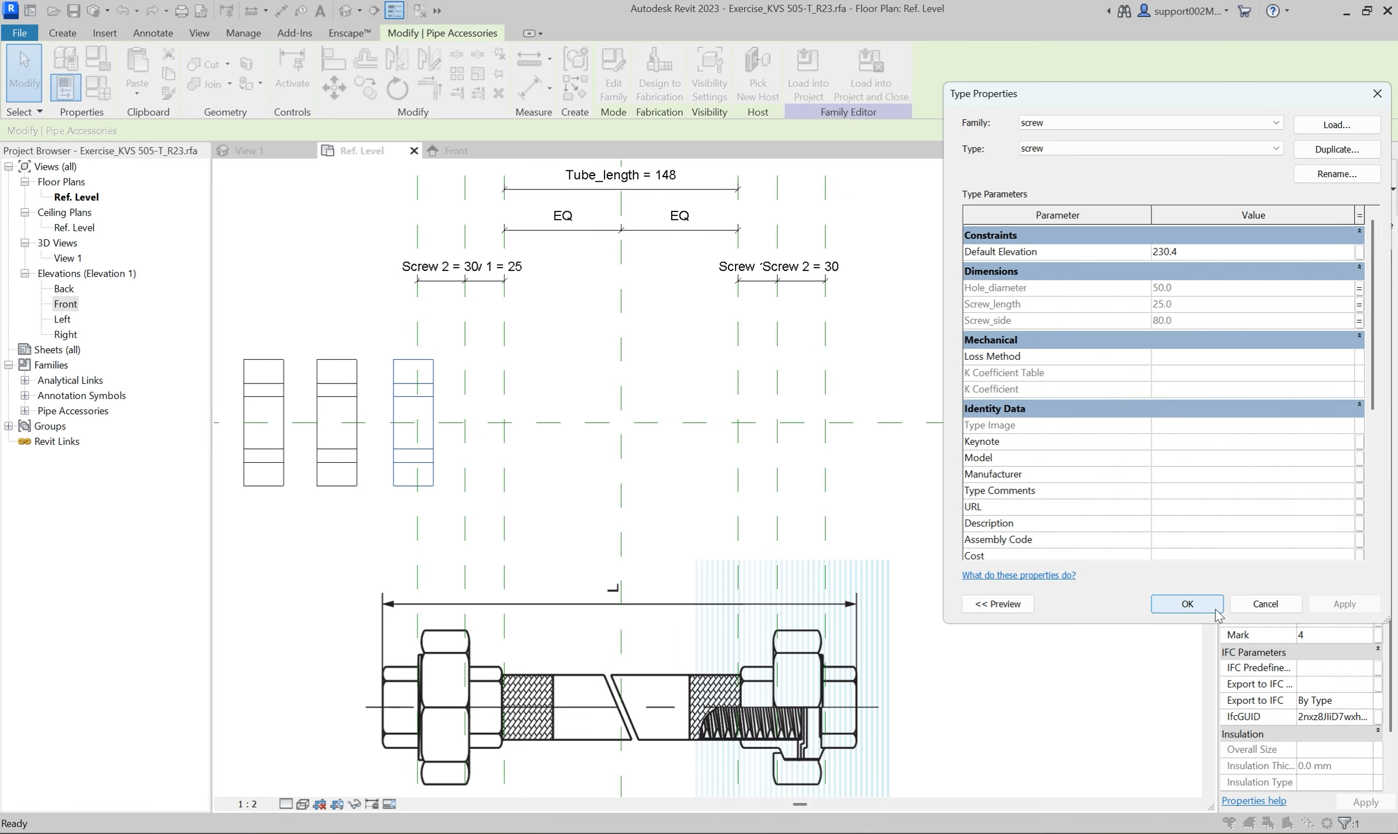
{"action": "left_click", "coordinate": [1216, 613]}
Rename the screw family's only type under Pipe Accessories to Type 1.
{"action": "left_click", "coordinate": [25, 411]}
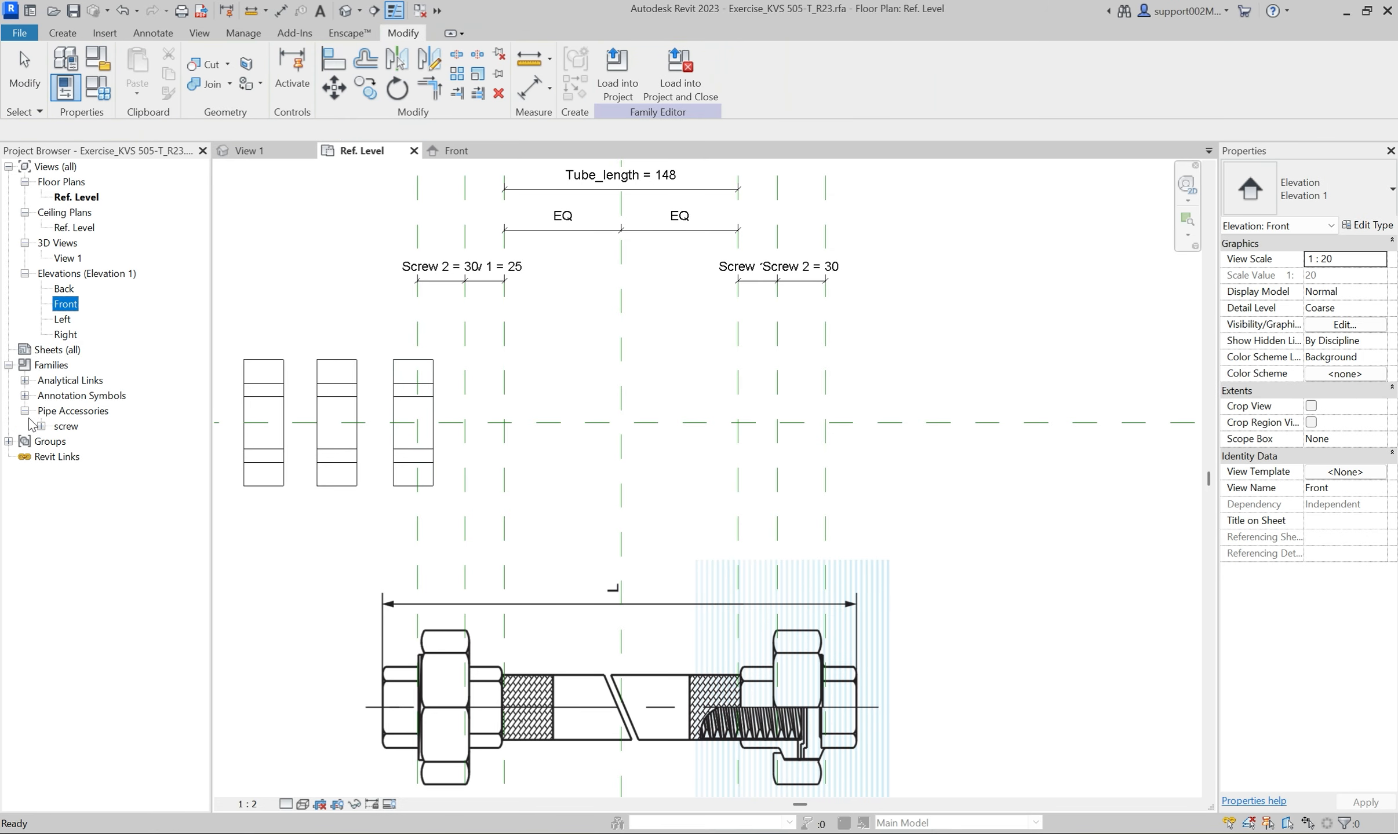
{"action": "left_click", "coordinate": [40, 426]}
{"action": "left_click", "coordinate": [81, 442]}
{"action": "right_click", "coordinate": [81, 442]}
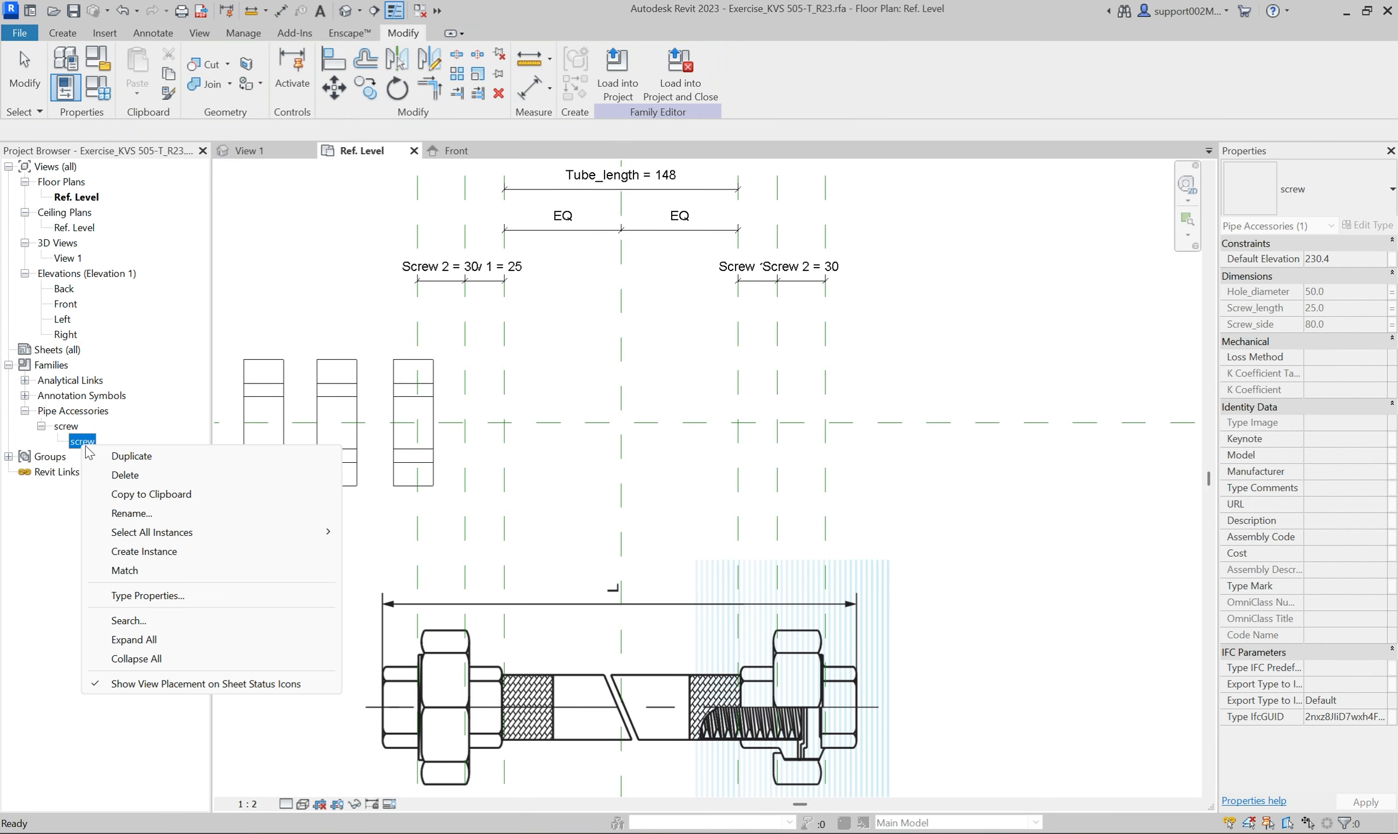
{"action": "left_click", "coordinate": [131, 513]}
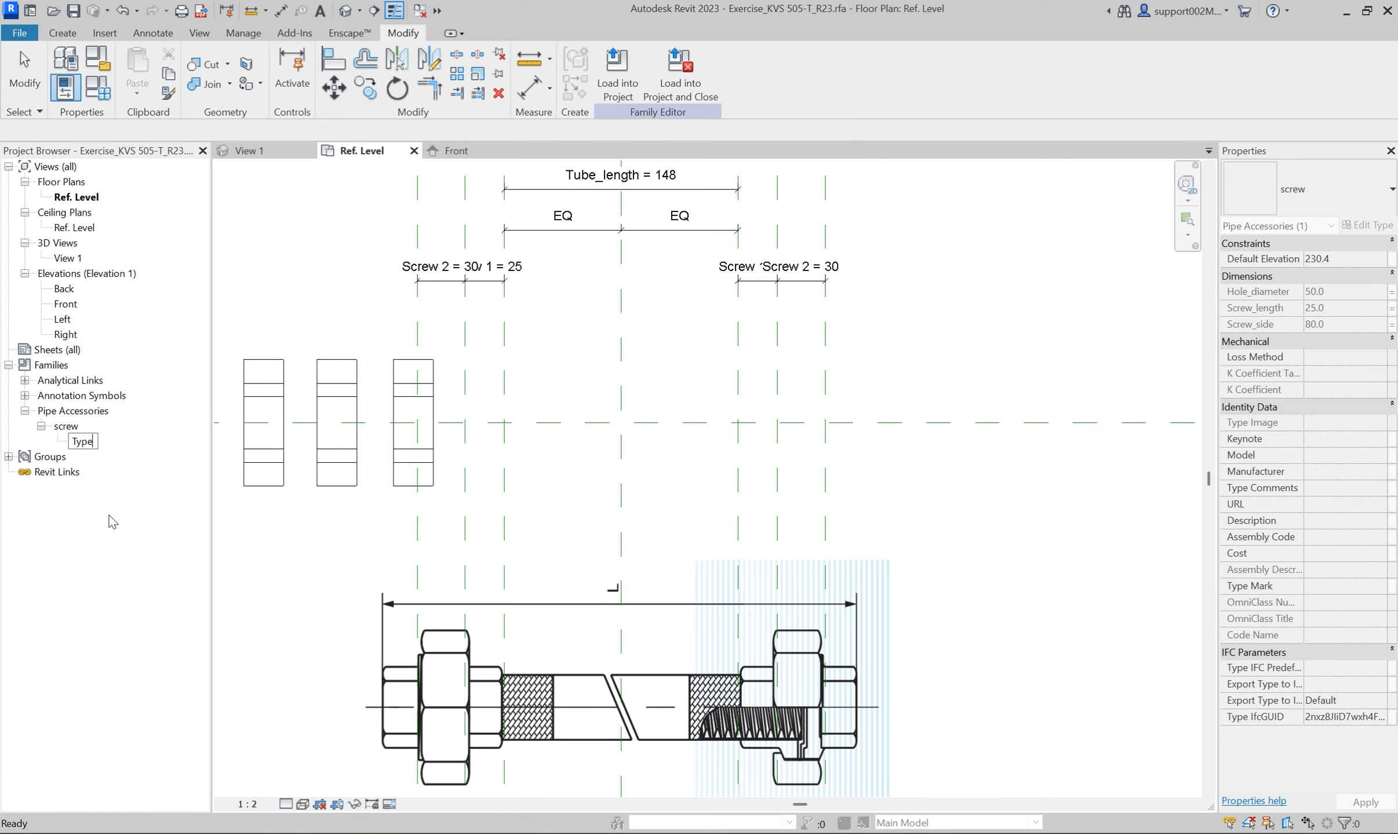
{"action": "type", "text": "Type 1"}
{"action": "key", "text": "Return"}
Duplicate the screw's Type 1 and assign the duplicate, Type 2, to the middle screw in the plan.
{"action": "right_click", "coordinate": [93, 442]}
{"action": "left_click", "coordinate": [128, 455]}
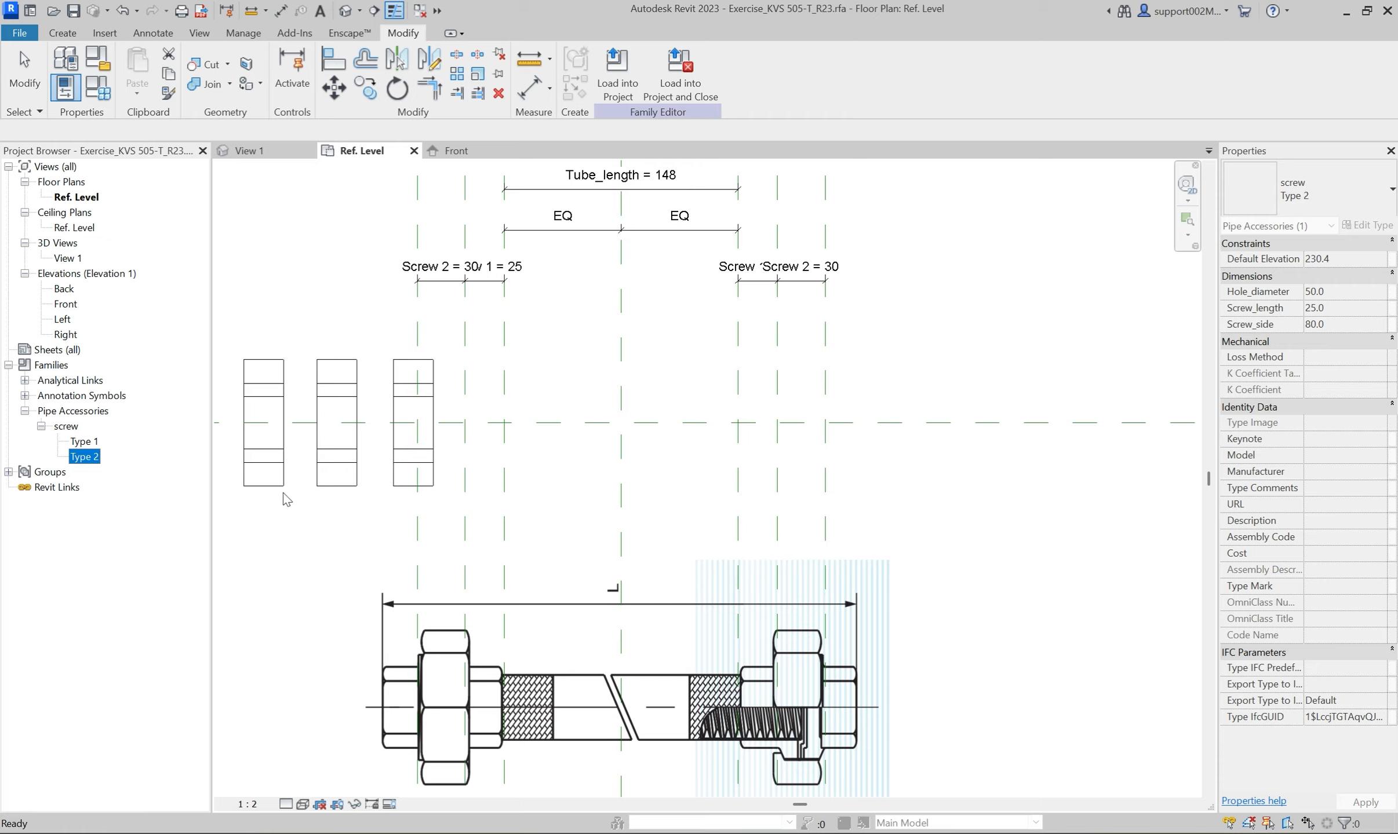
{"action": "left_click", "coordinate": [355, 484]}
{"action": "left_click", "coordinate": [327, 475]}
{"action": "left_click", "coordinate": [1350, 209]}
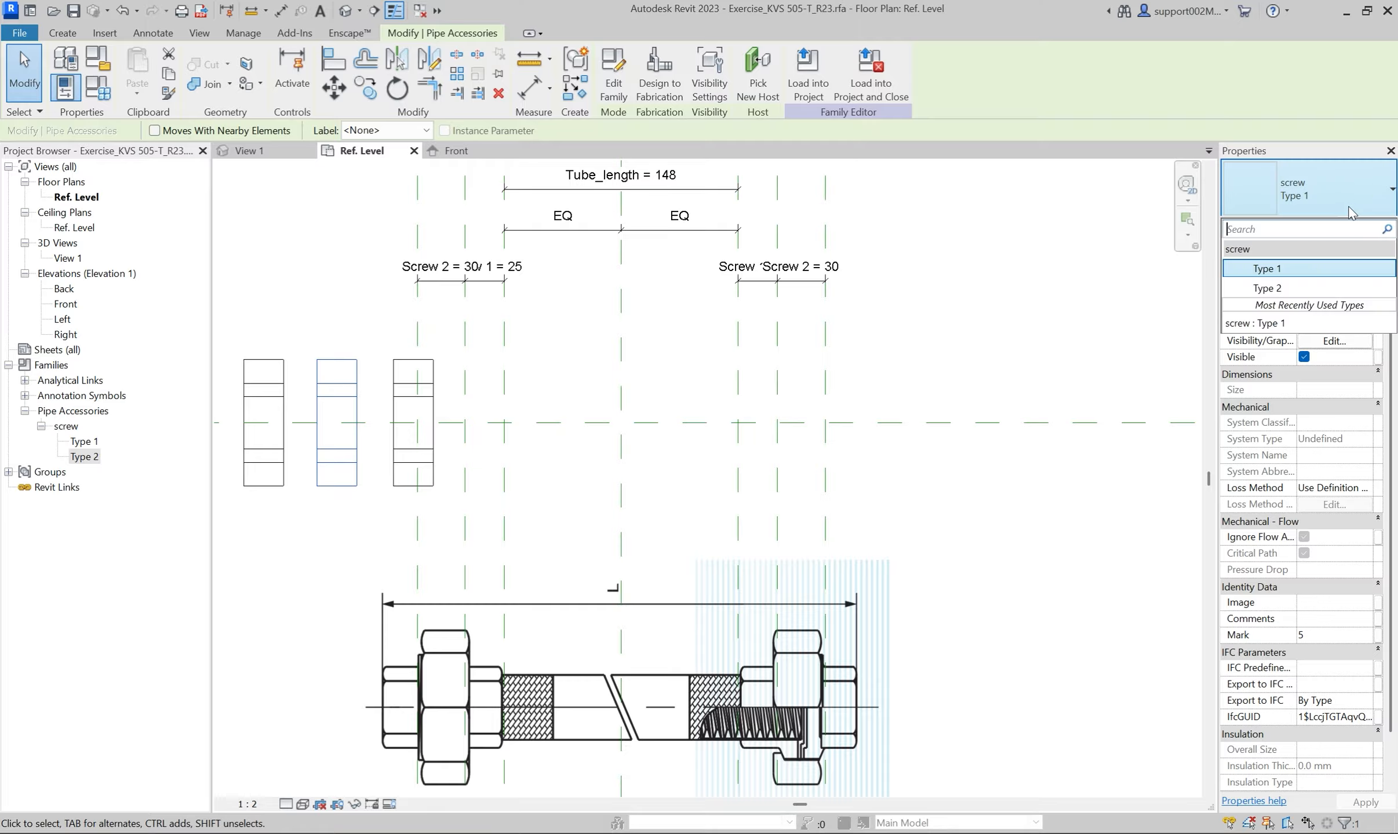
{"action": "left_click", "coordinate": [1266, 288]}
In the Type 2 screw's type properties, associate Hole_diameter with Nominal diameter and Screw_length with Screw 2.
{"action": "left_click", "coordinate": [1364, 226]}
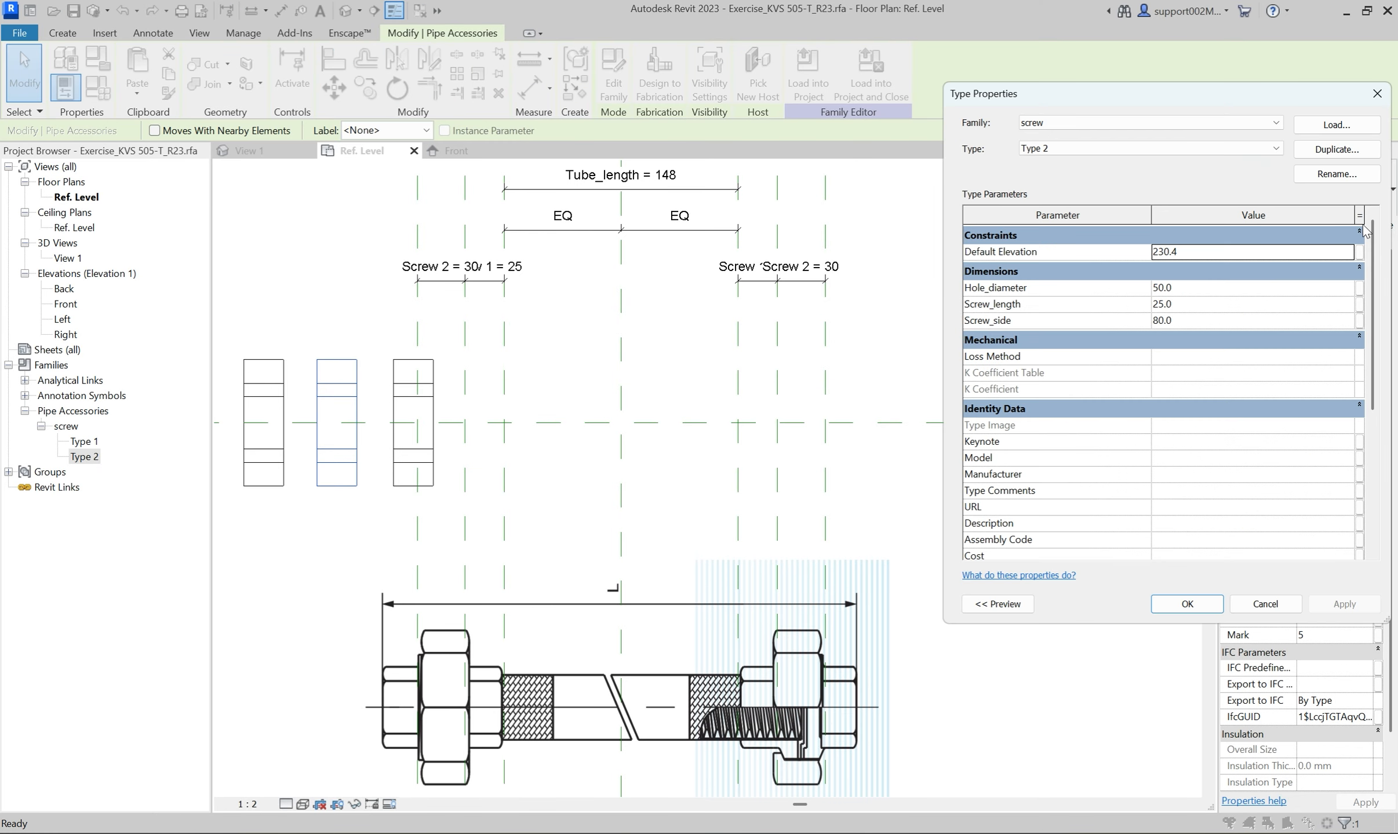
{"action": "left_click", "coordinate": [1359, 288]}
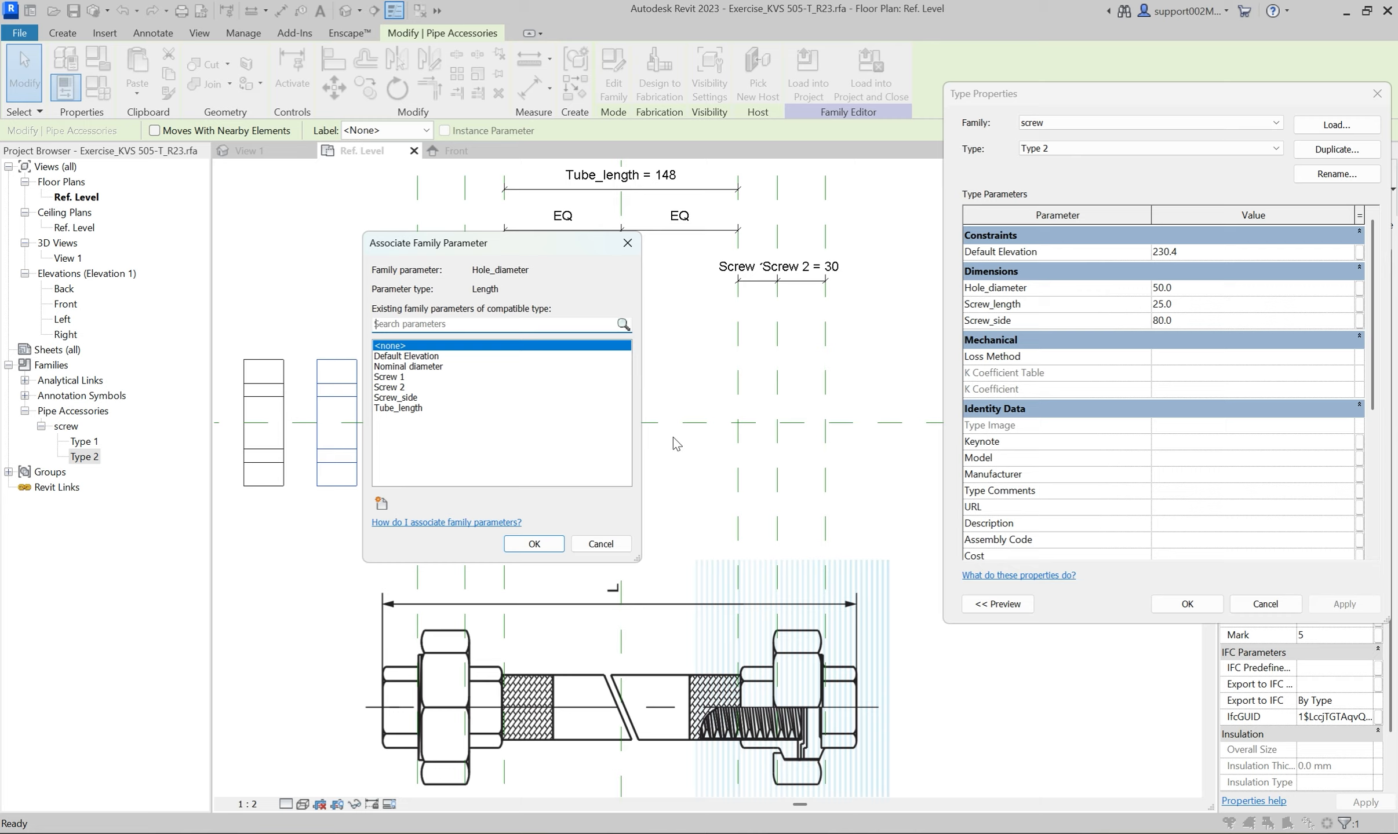
{"action": "left_click", "coordinate": [429, 366]}
{"action": "left_click", "coordinate": [534, 543]}
{"action": "left_click", "coordinate": [1359, 304]}
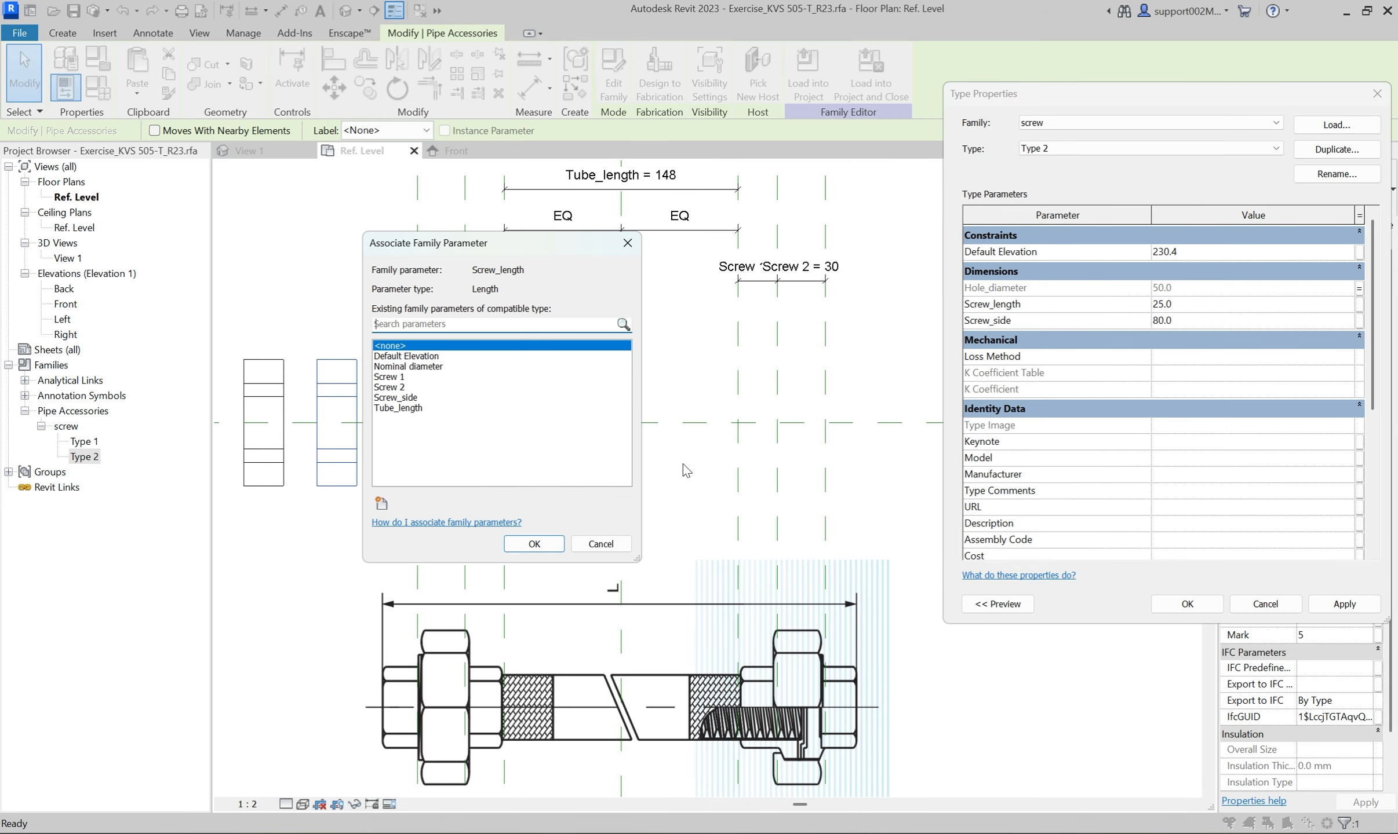
{"action": "left_click", "coordinate": [400, 387]}
{"action": "left_click", "coordinate": [534, 544]}
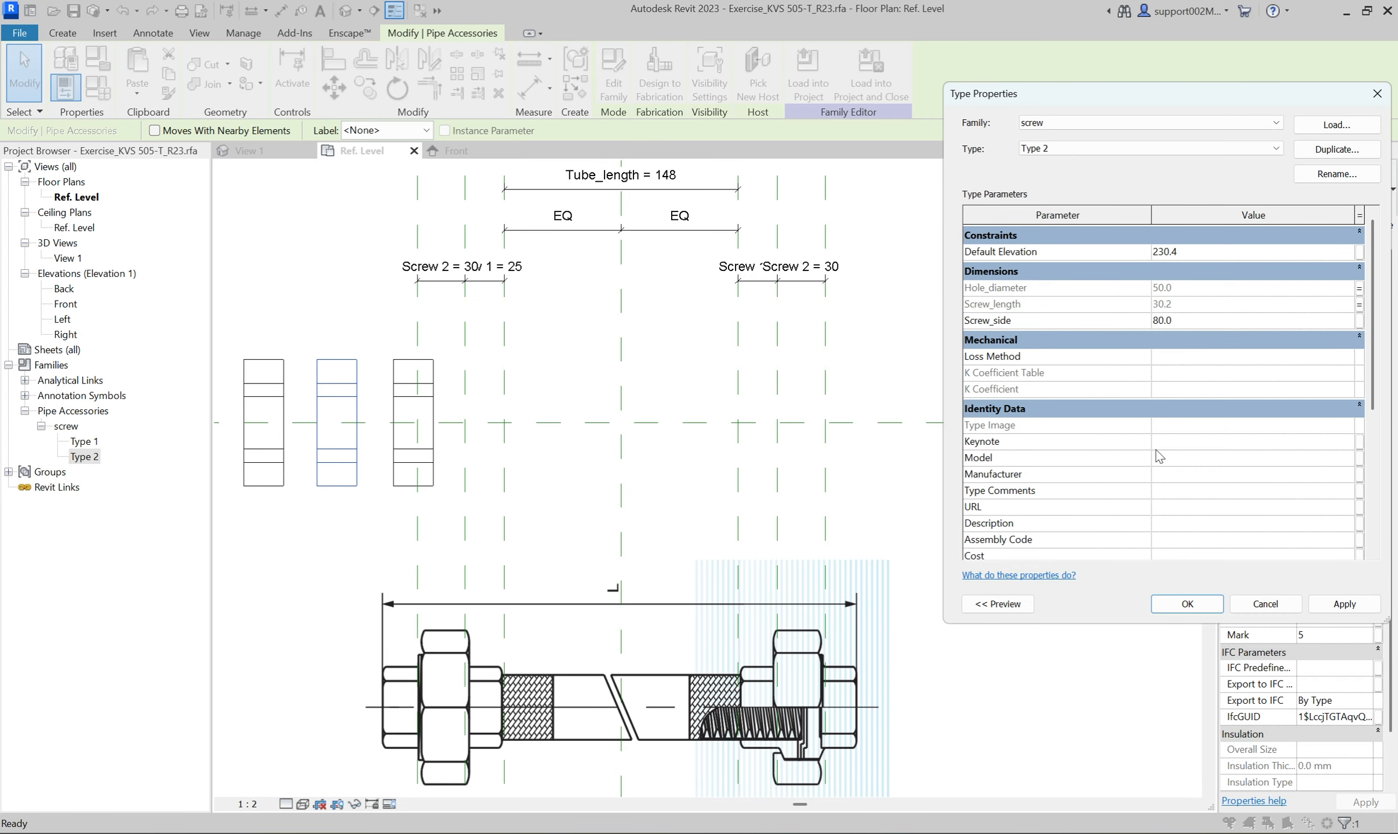
Associate Type 2's Screw_side with a new type parameter named Screw 2_side and accept the type properties.
{"action": "left_click", "coordinate": [1359, 320]}
{"action": "left_click", "coordinate": [381, 503]}
{"action": "type", "text": "Screw 2_side"}
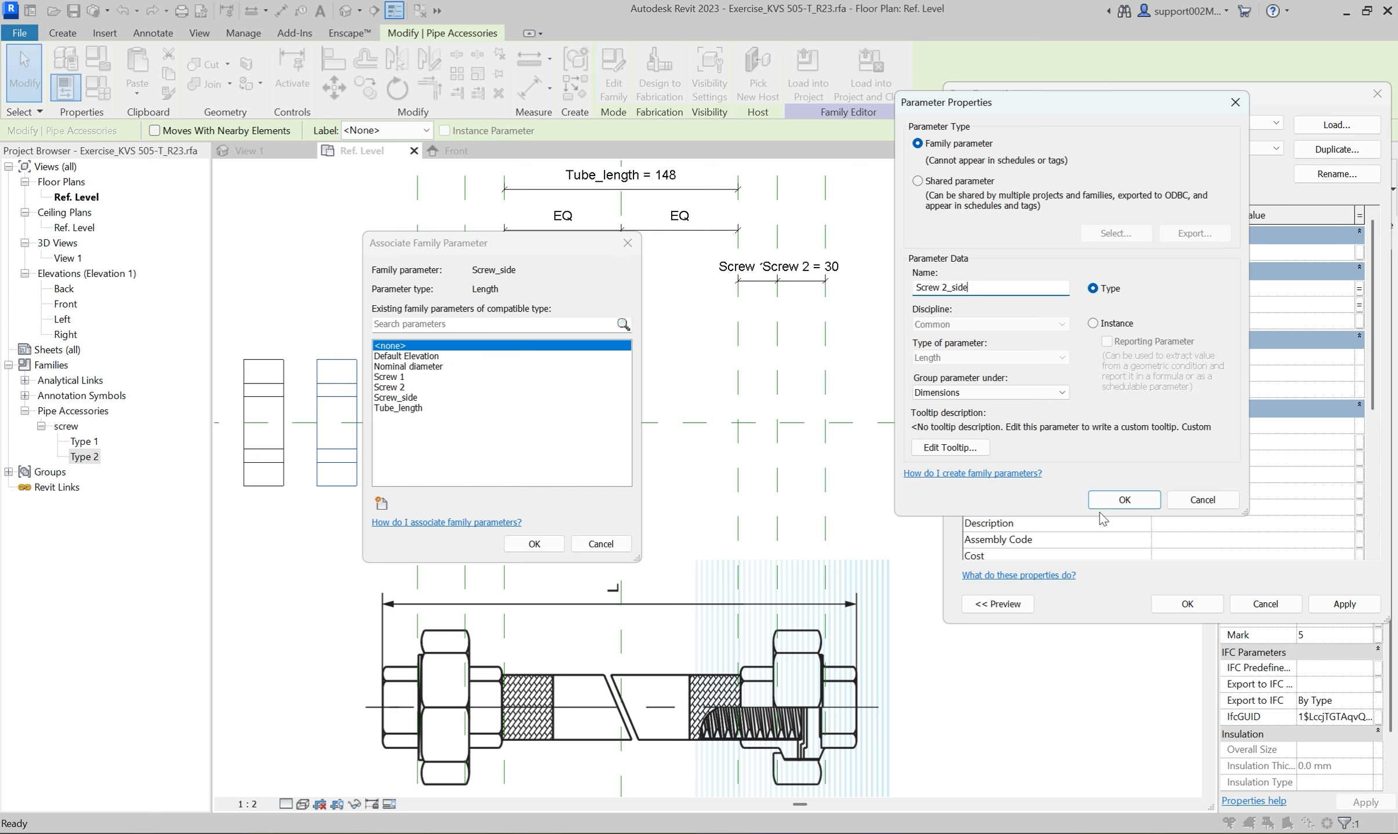
{"action": "left_click", "coordinate": [1125, 500]}
{"action": "left_click", "coordinate": [534, 544]}
{"action": "left_click", "coordinate": [1344, 604]}
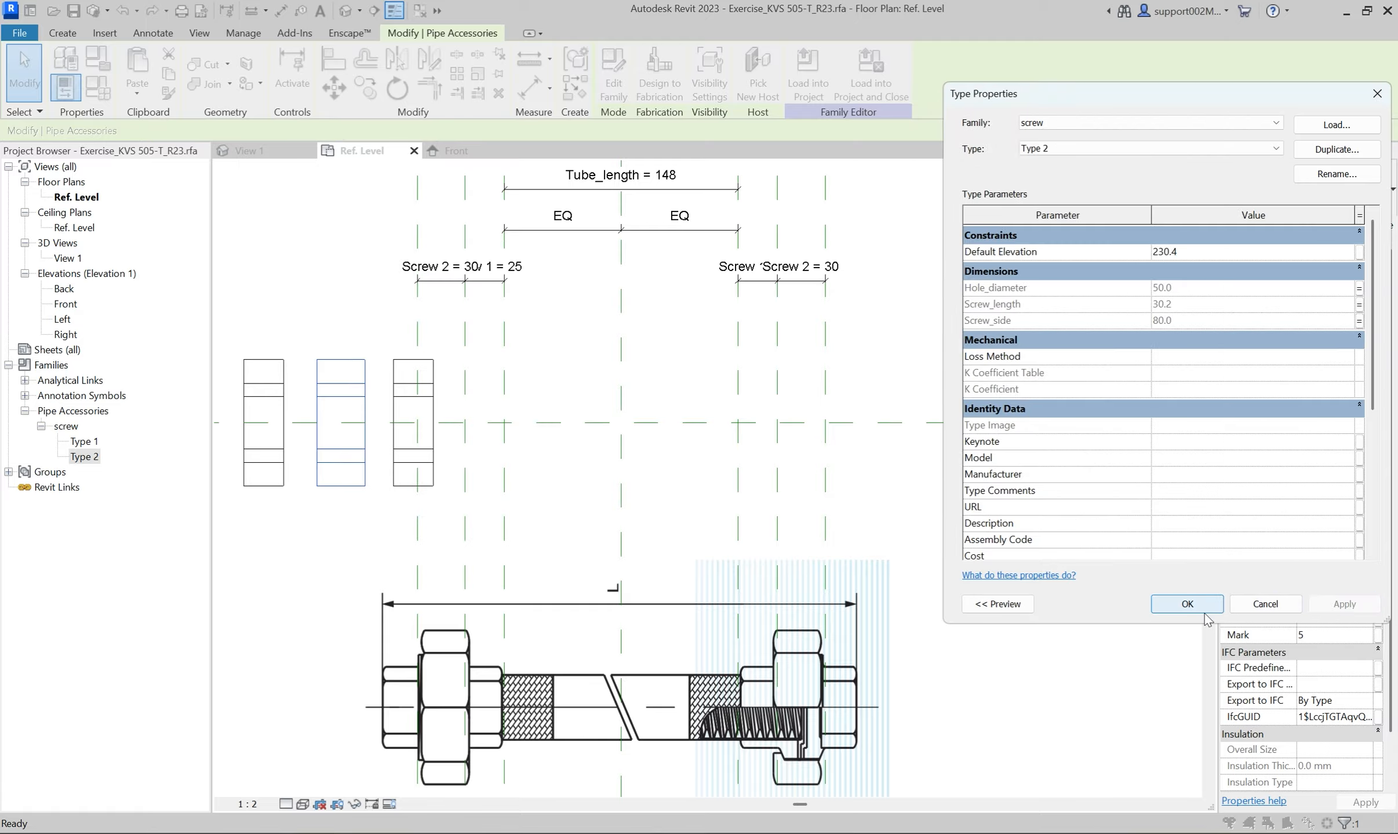
{"action": "left_click", "coordinate": [1187, 604]}
Align and lock the right edge of the rightmost screw to the reference plane at the tube's left end.
{"action": "key", "text": "a"}
{"action": "key", "text": "l"}
{"action": "left_click", "coordinate": [504, 520]}
{"action": "left_click", "coordinate": [434, 473]}
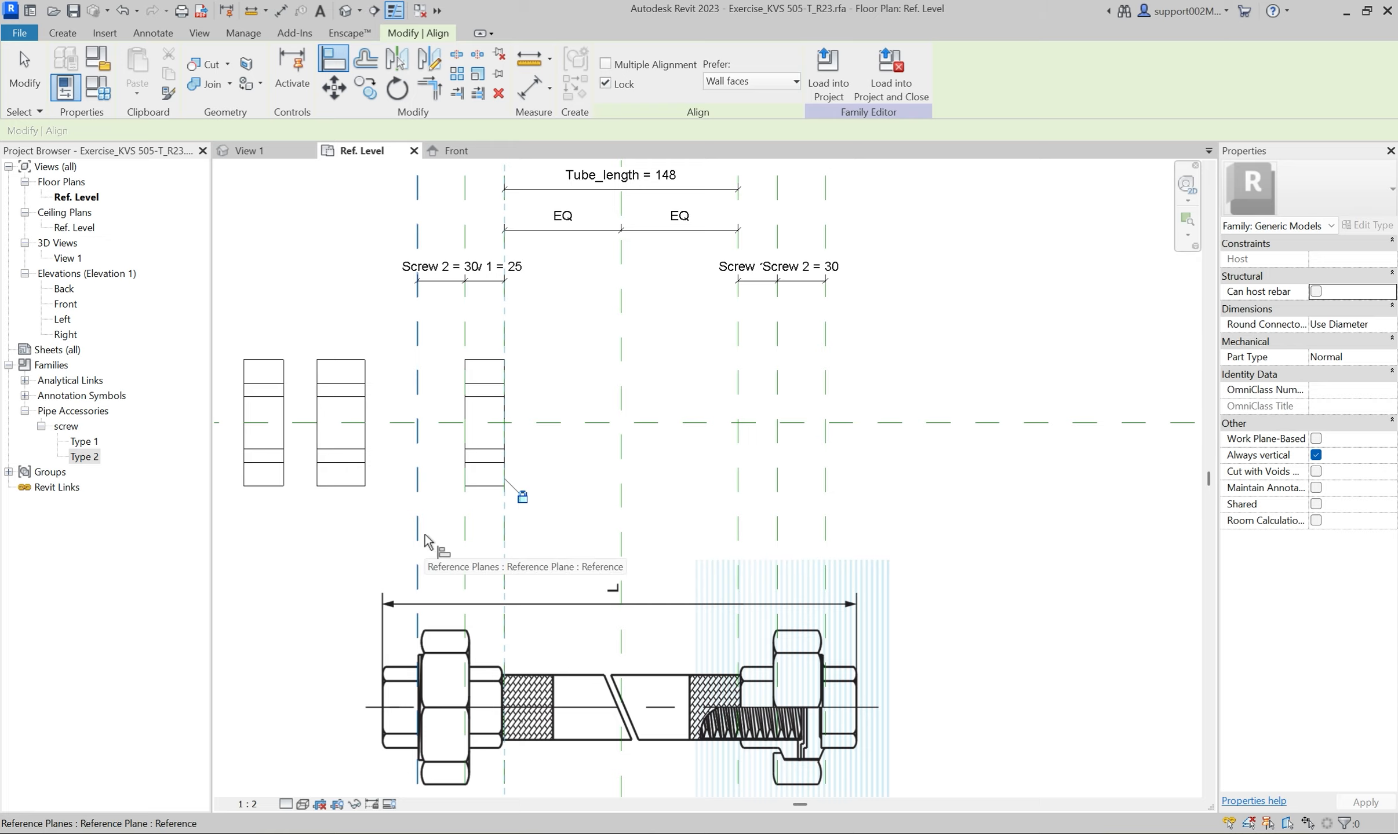
{"action": "key", "text": "Escape"}
{"action": "key", "text": "Escape"}
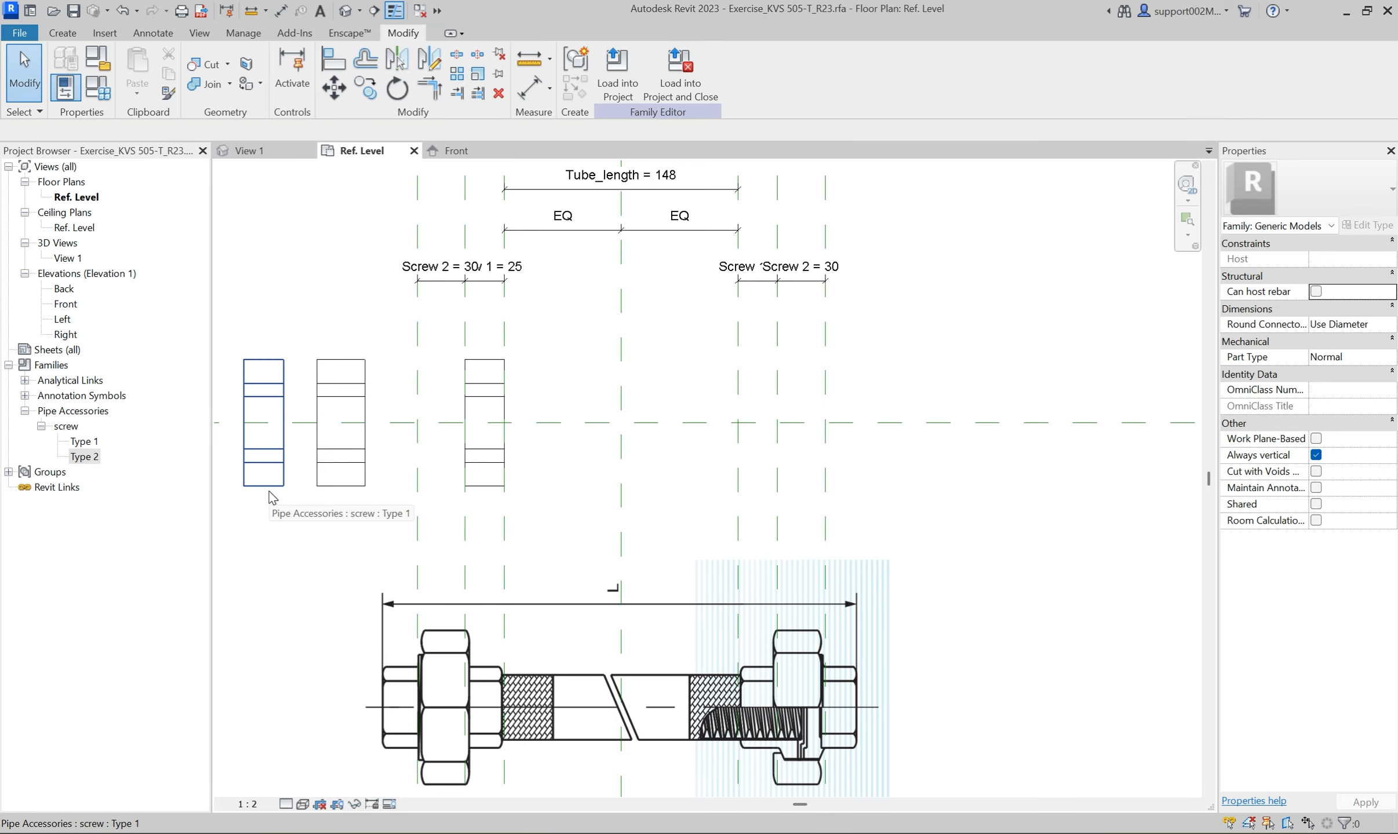
Copy the leftmost Type 1 screw twice and the Type 2 screw once to the tube's right end, with the Type 2 copy in the middle.
{"action": "left_click", "coordinate": [276, 486]}
{"action": "left_click_drag", "start_coordinate": [274, 486], "coordinate": [787, 493], "text": "ctrl"}
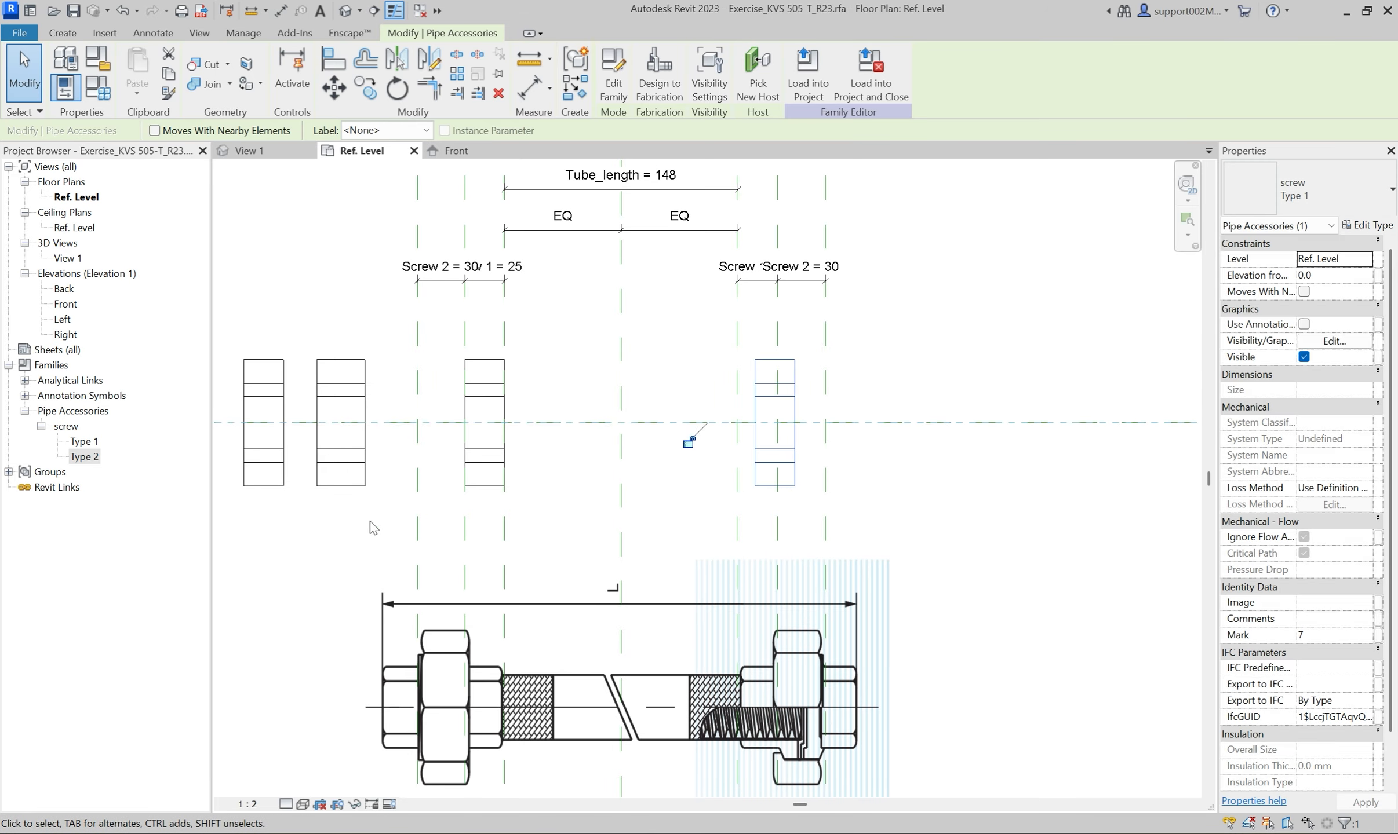
{"action": "left_click_drag", "start_coordinate": [343, 484], "coordinate": [839, 495], "text": "ctrl"}
{"action": "left_click", "coordinate": [384, 509]}
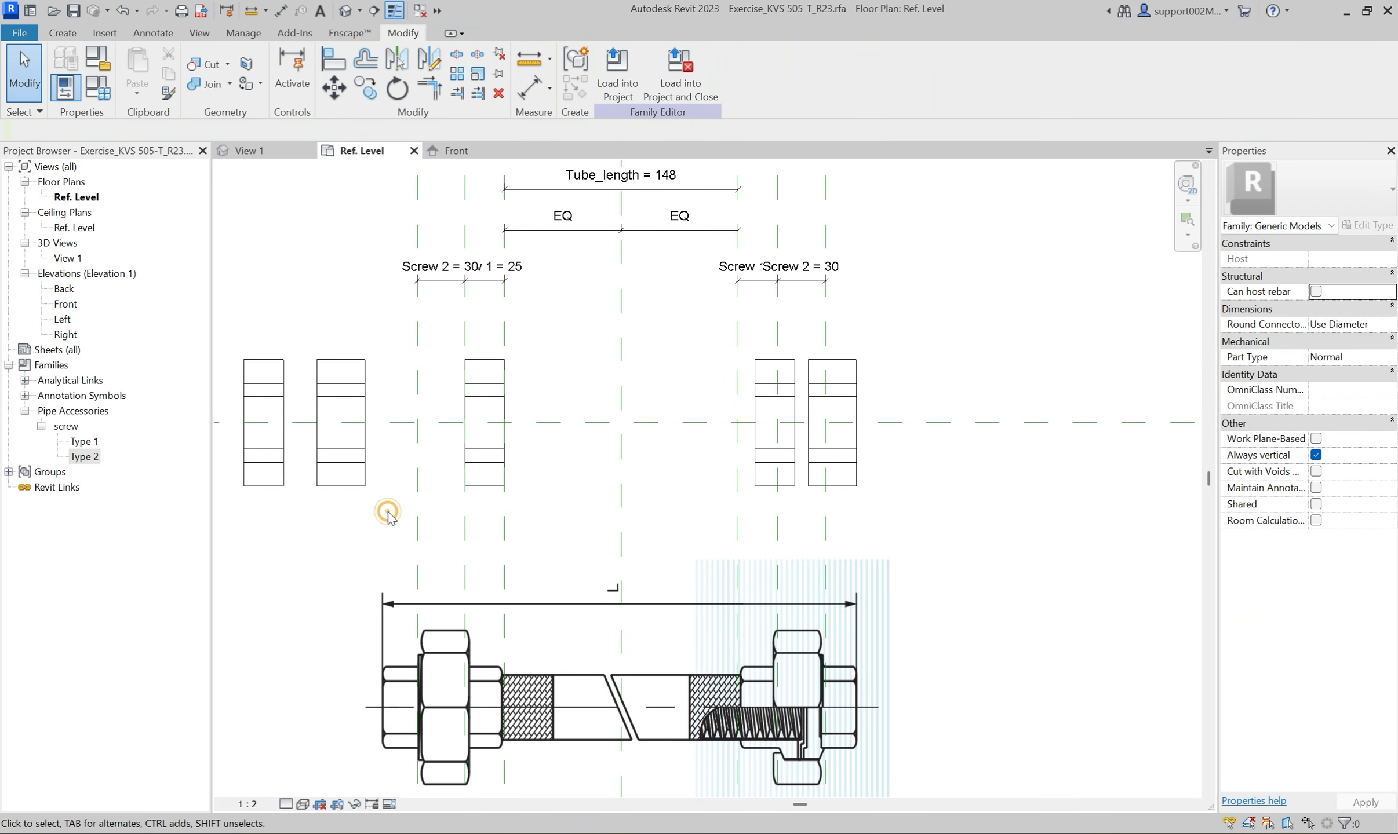
{"action": "left_click", "coordinate": [253, 485]}
{"action": "left_click_drag", "start_coordinate": [253, 485], "coordinate": [880, 488], "text": "ctrl"}
{"action": "left_click", "coordinate": [266, 537]}
Align and lock the right edges of the original Type 2 and leftmost Type 1 screws to the two outer left reference planes.
{"action": "key", "text": "a"}
{"action": "key", "text": "l"}
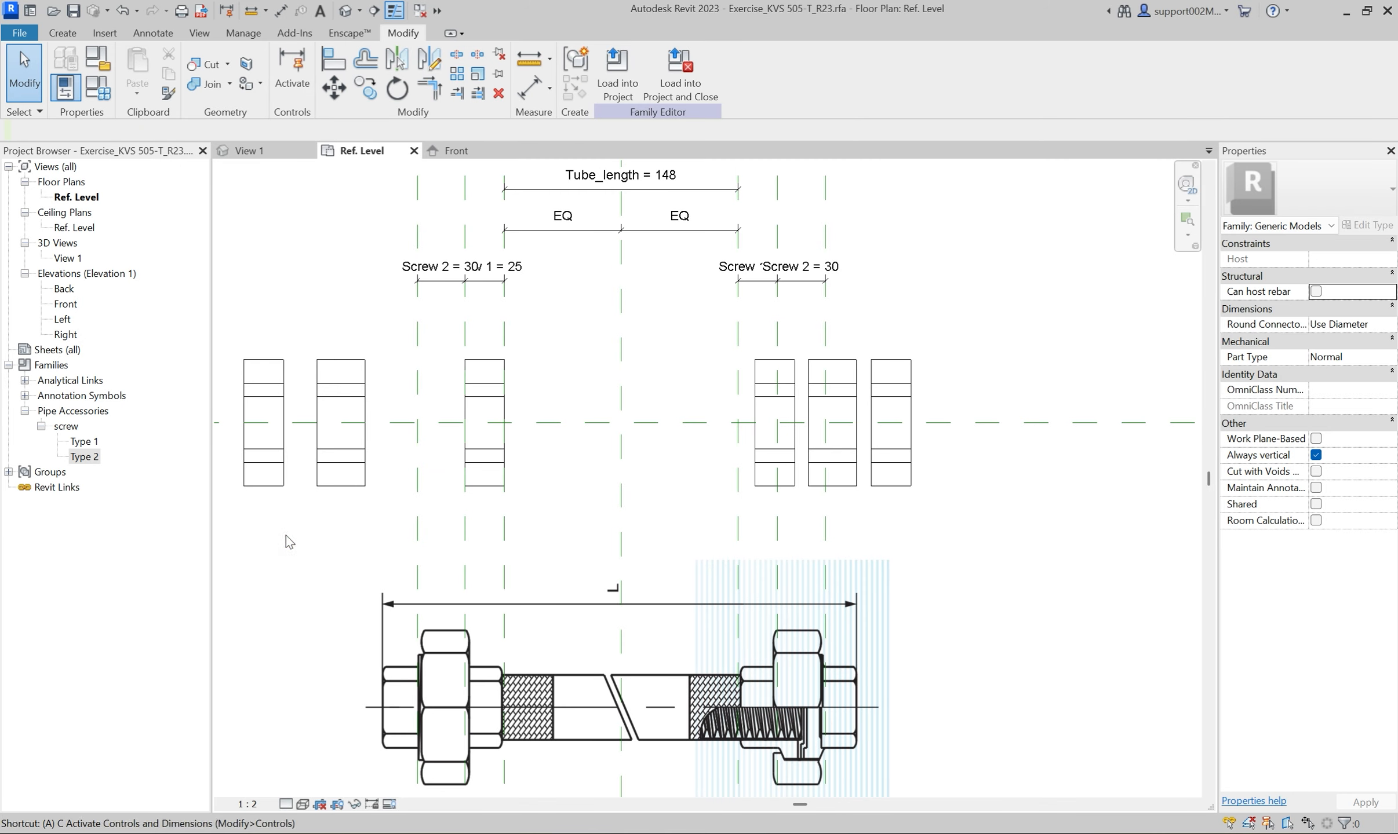
{"action": "left_click", "coordinate": [464, 536]}
{"action": "left_click", "coordinate": [366, 463]}
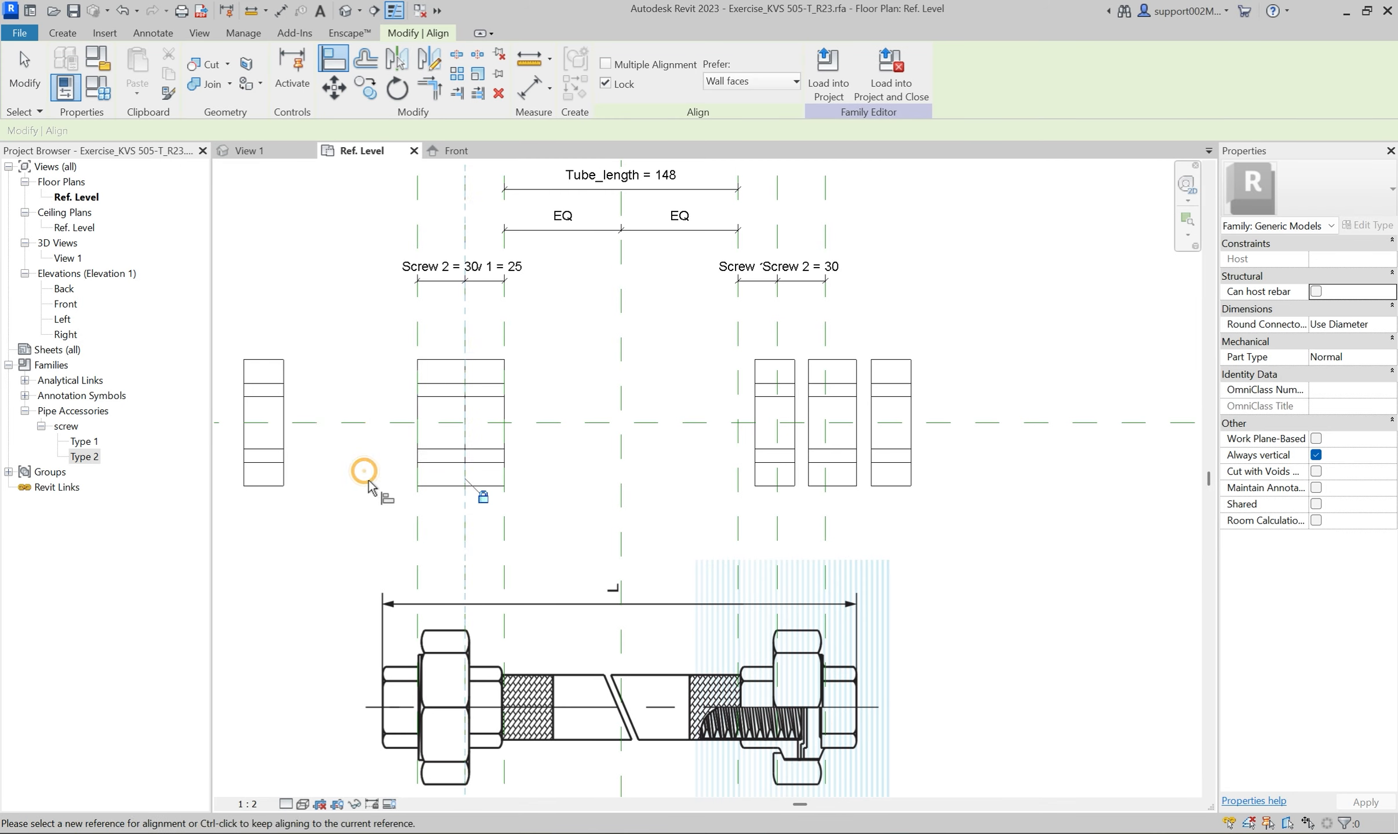
{"action": "left_click", "coordinate": [417, 542]}
{"action": "left_click", "coordinate": [283, 474]}
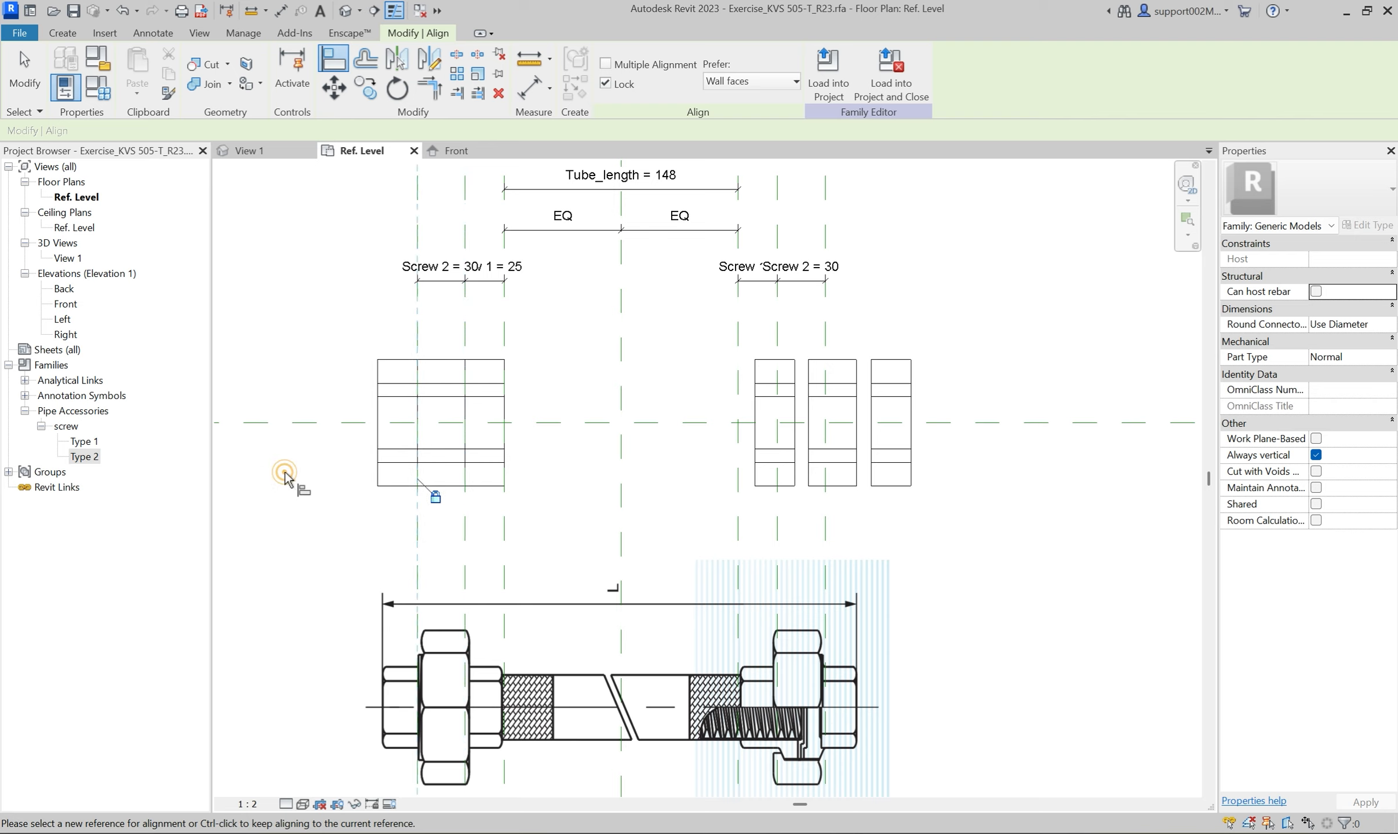
Align and lock the left edges of the three copied screws to the three reference planes at the tube's right end.
{"action": "left_click", "coordinate": [738, 550]}
{"action": "left_click", "coordinate": [754, 480]}
{"action": "left_click", "coordinate": [777, 525]}
{"action": "left_click", "coordinate": [809, 441]}
{"action": "left_click", "coordinate": [826, 528]}
{"action": "left_click", "coordinate": [871, 440]}
{"action": "key", "text": "Escape"}
{"action": "key", "text": "Escape"}
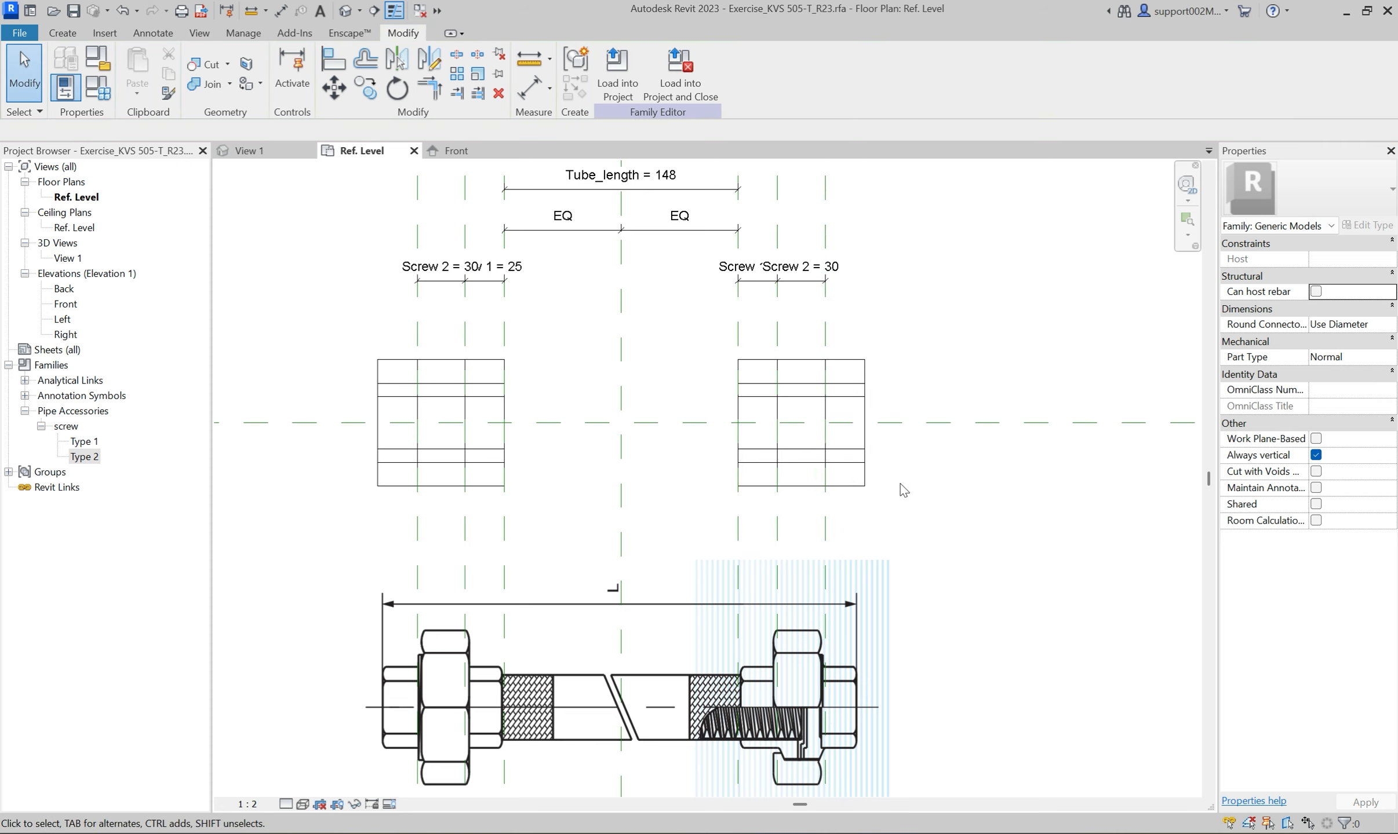
Set the family's Nominal diameter parameter to 34.
{"action": "scroll", "coordinate": [534, 414], "scroll_direction": "down", "scroll_amount": 2}
{"action": "scroll", "coordinate": [1002, 563], "scroll_direction": "up", "scroll_amount": 1}
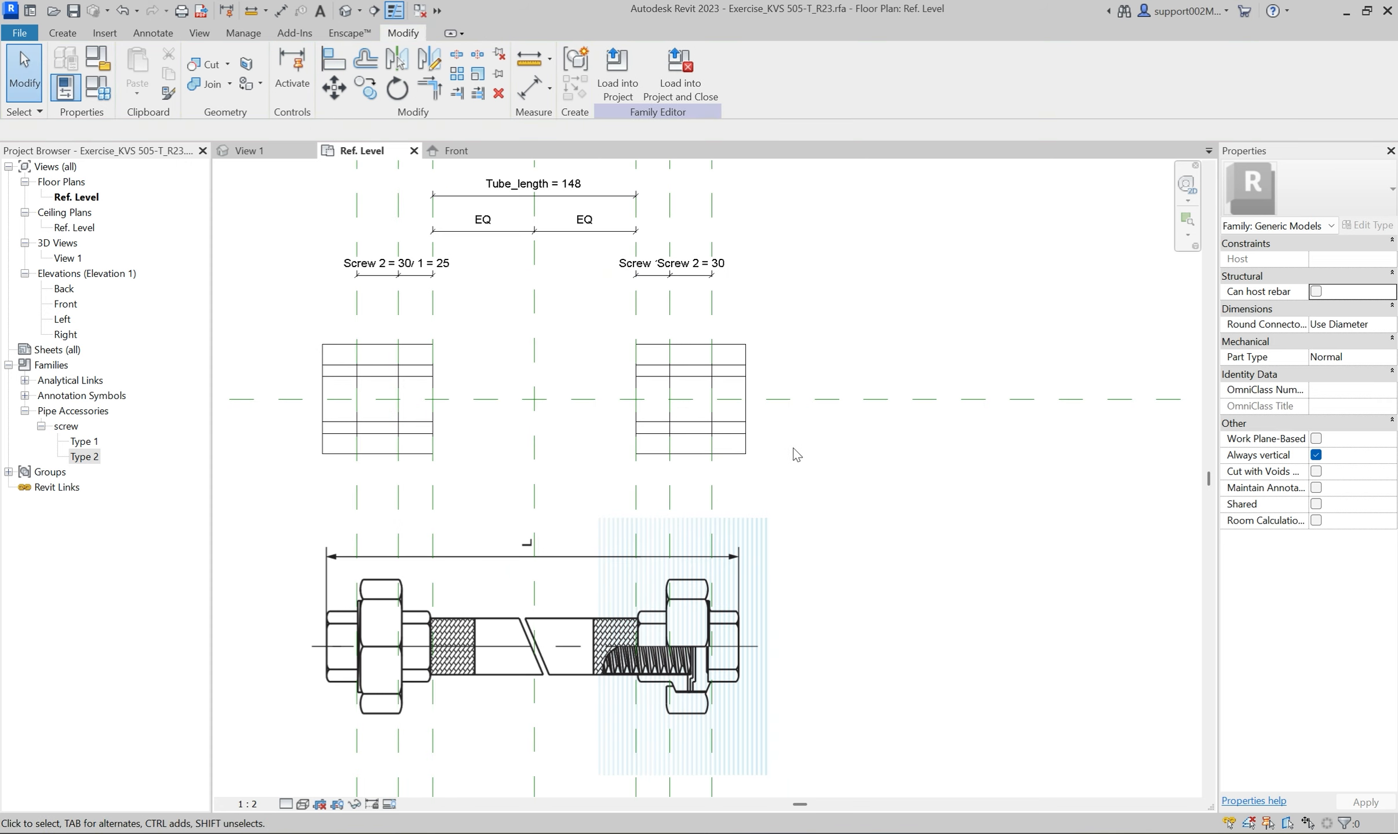
{"action": "left_click", "coordinate": [107, 90]}
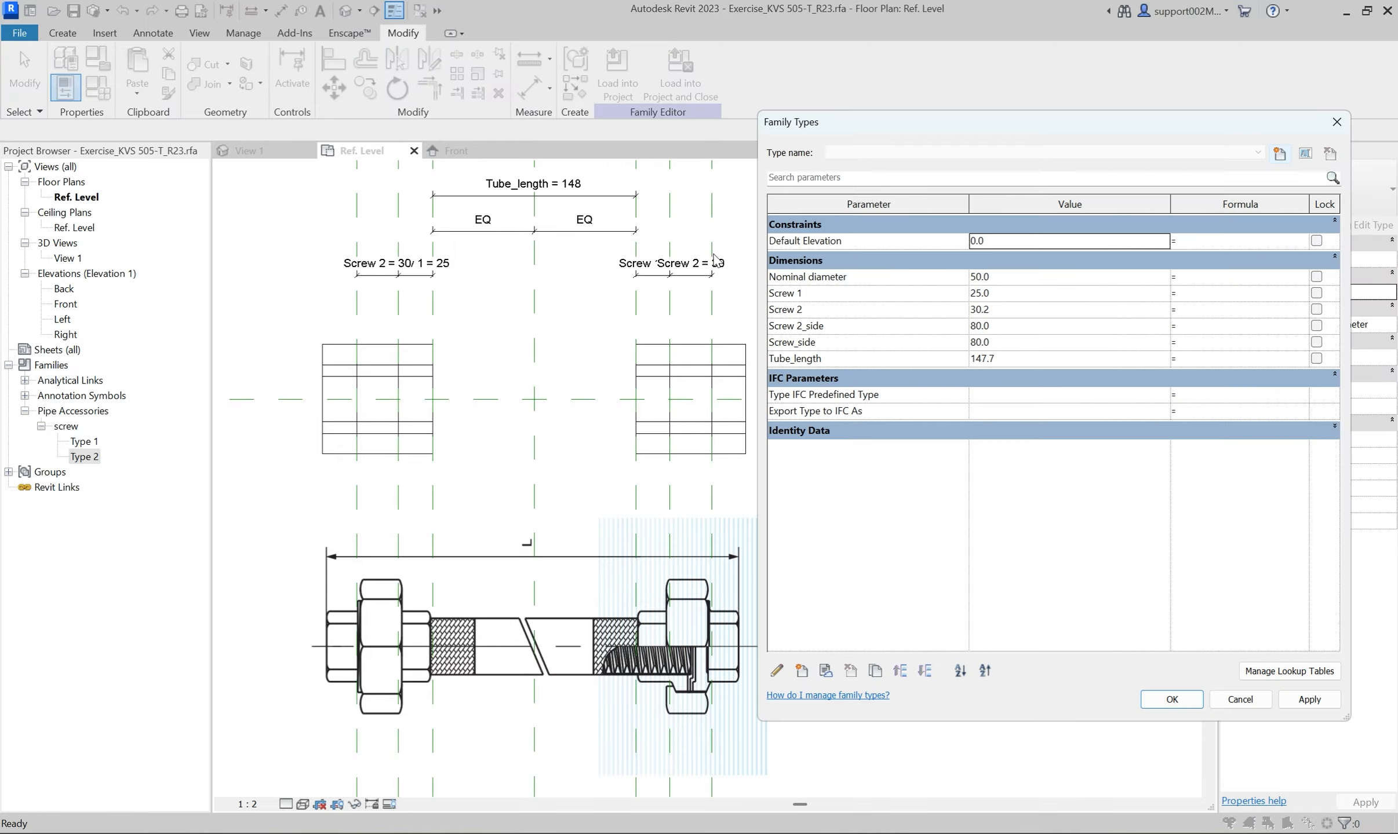
{"action": "left_click_drag", "start_coordinate": [1030, 139], "coordinate": [1052, 130]}
{"action": "left_click", "coordinate": [1078, 255]}
{"action": "left_click", "coordinate": [1076, 253]}
{"action": "left_click", "coordinate": [1057, 266]}
{"action": "type", "text": "34"}
Set Screw 2_side to 80 and move it below Screw_side in the family parameter order.
{"action": "left_click", "coordinate": [1055, 317]}
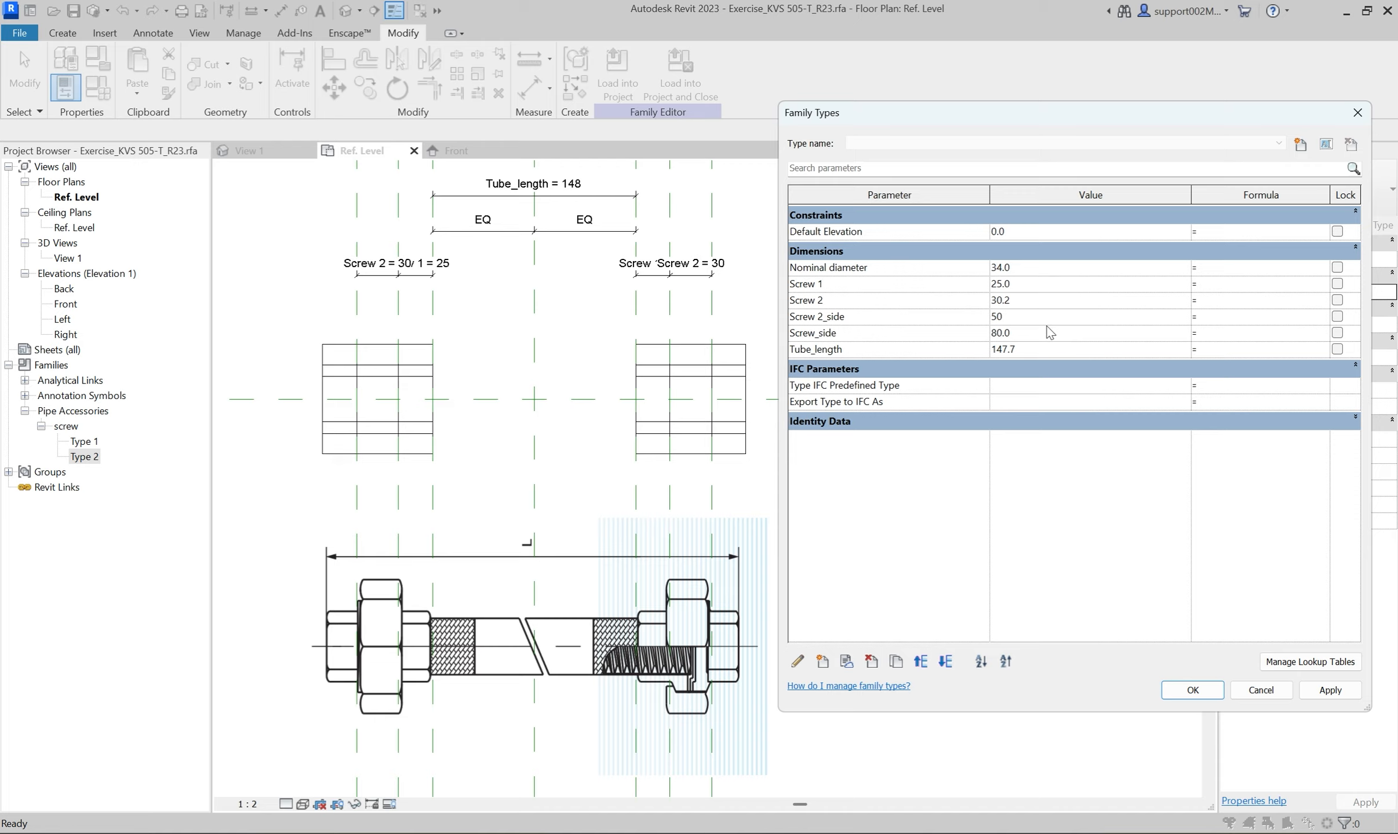
{"action": "left_click_drag", "start_coordinate": [1016, 315], "coordinate": [966, 317]}
{"action": "type", "text": "80"}
{"action": "key", "text": "Return"}
{"action": "left_click", "coordinate": [944, 666]}
Set Screw_side to 50 and Screw 2 to 30, and accept the family types.
{"action": "left_click", "coordinate": [1035, 316]}
{"action": "type", "text": "50"}
{"action": "left_click", "coordinate": [1311, 685]}
{"action": "left_click", "coordinate": [1067, 300]}
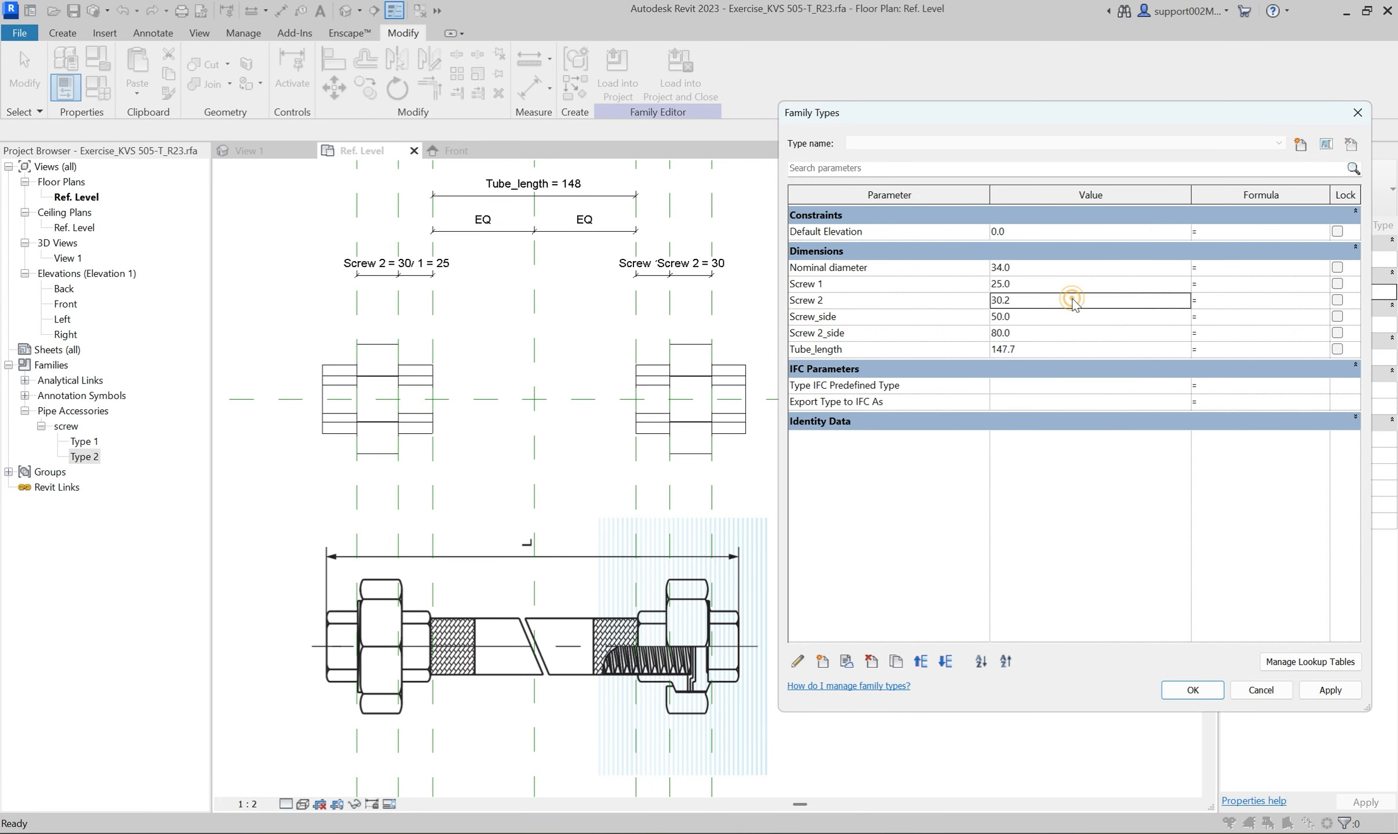
{"action": "type", "text": "30"}
{"action": "key", "text": "Return"}
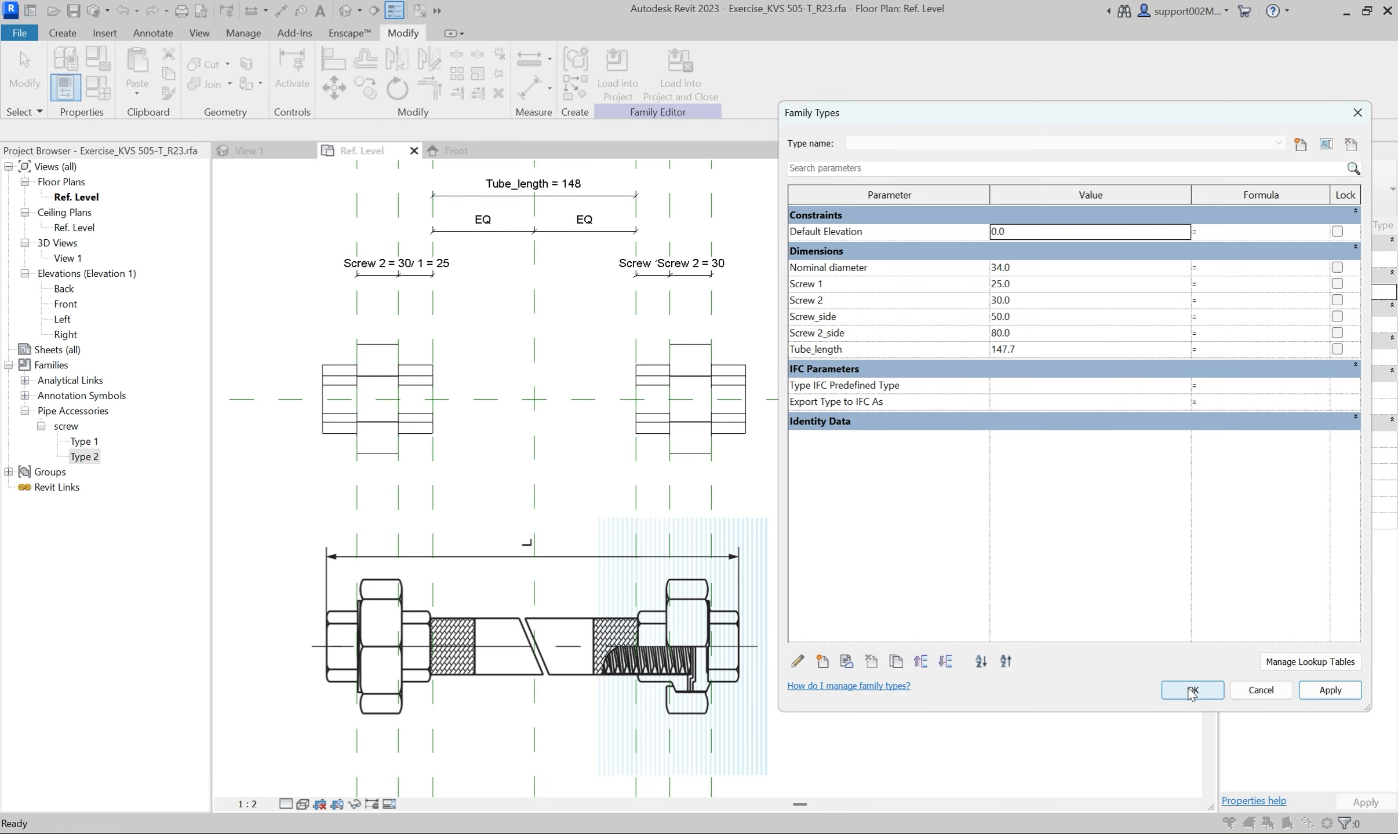
{"action": "left_click", "coordinate": [1192, 690]}
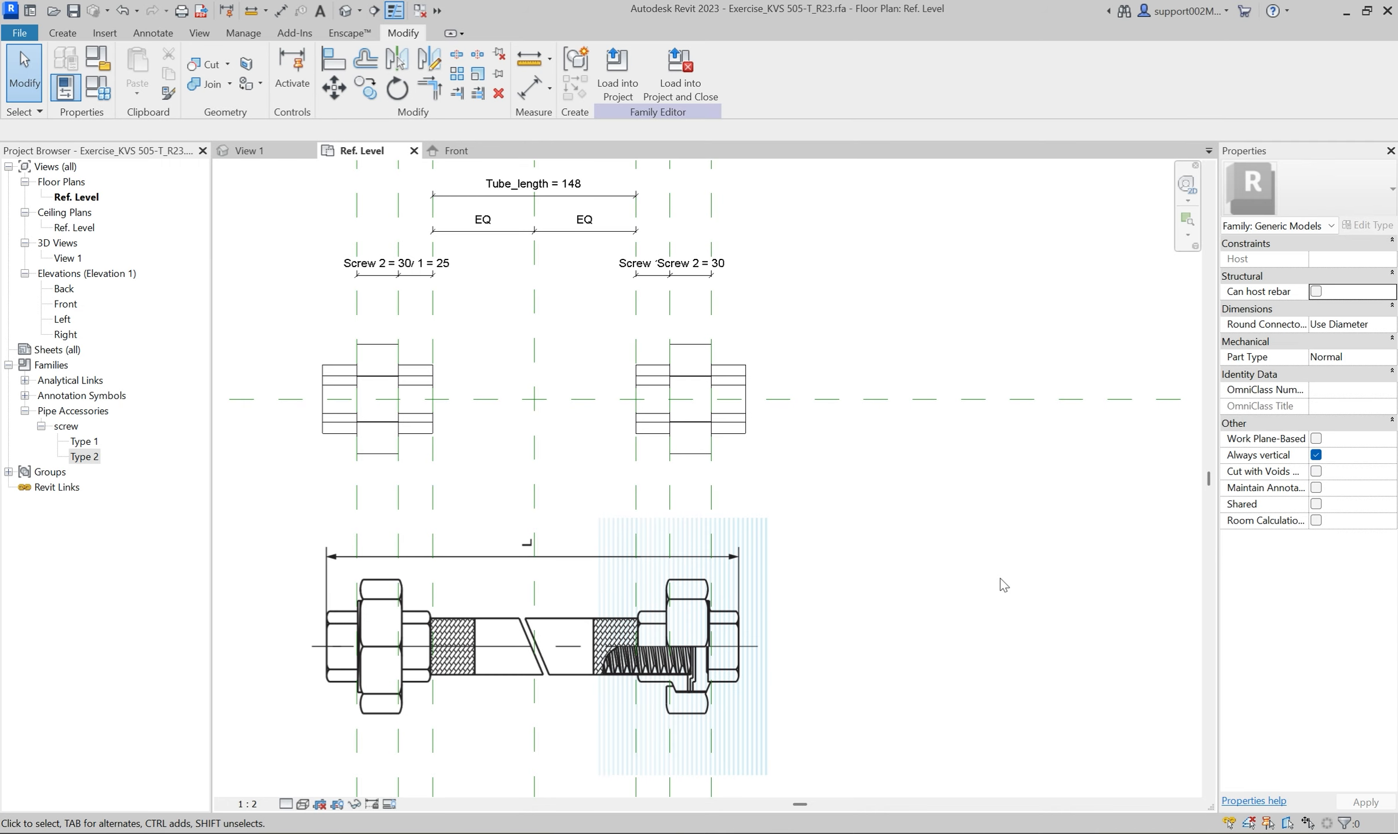
Check the screws in 3D and start a revolve on Ref. Level with the horizontal centre reference plane as its axis.
{"action": "left_click", "coordinate": [263, 151]}
{"action": "scroll", "coordinate": [490, 527], "scroll_direction": "up", "scroll_amount": 5}
{"action": "mouse_move", "coordinate": [621, 571]}
{"action": "middle_mouse_down", "text": "shift"}
{"action": "mouse_move", "coordinate": [700, 546]}
{"action": "mouse_move", "coordinate": [889, 422]}
{"action": "mouse_move", "coordinate": [636, 556]}
{"action": "middle_mouse_up", "text": "shift"}
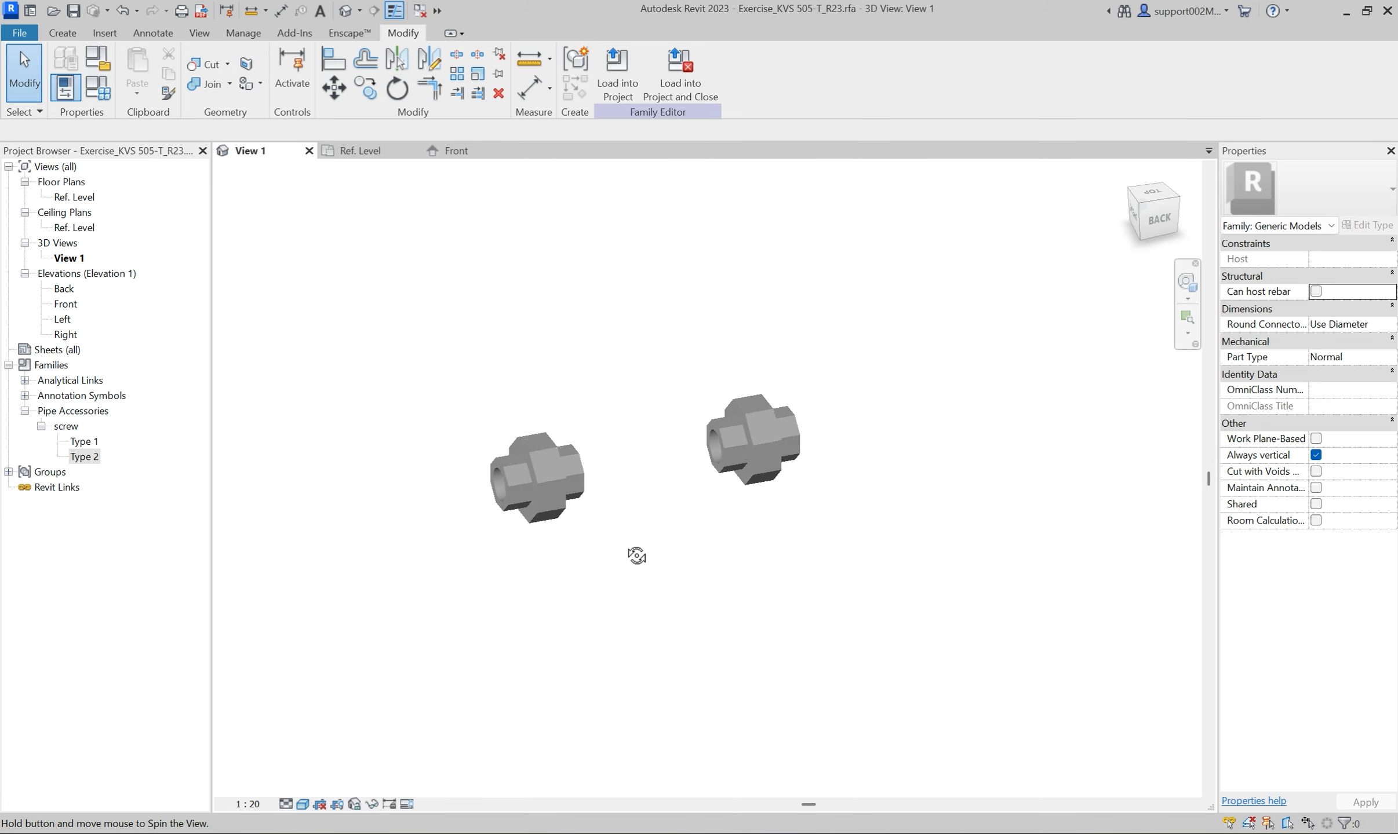
{"action": "left_click", "coordinate": [342, 152]}
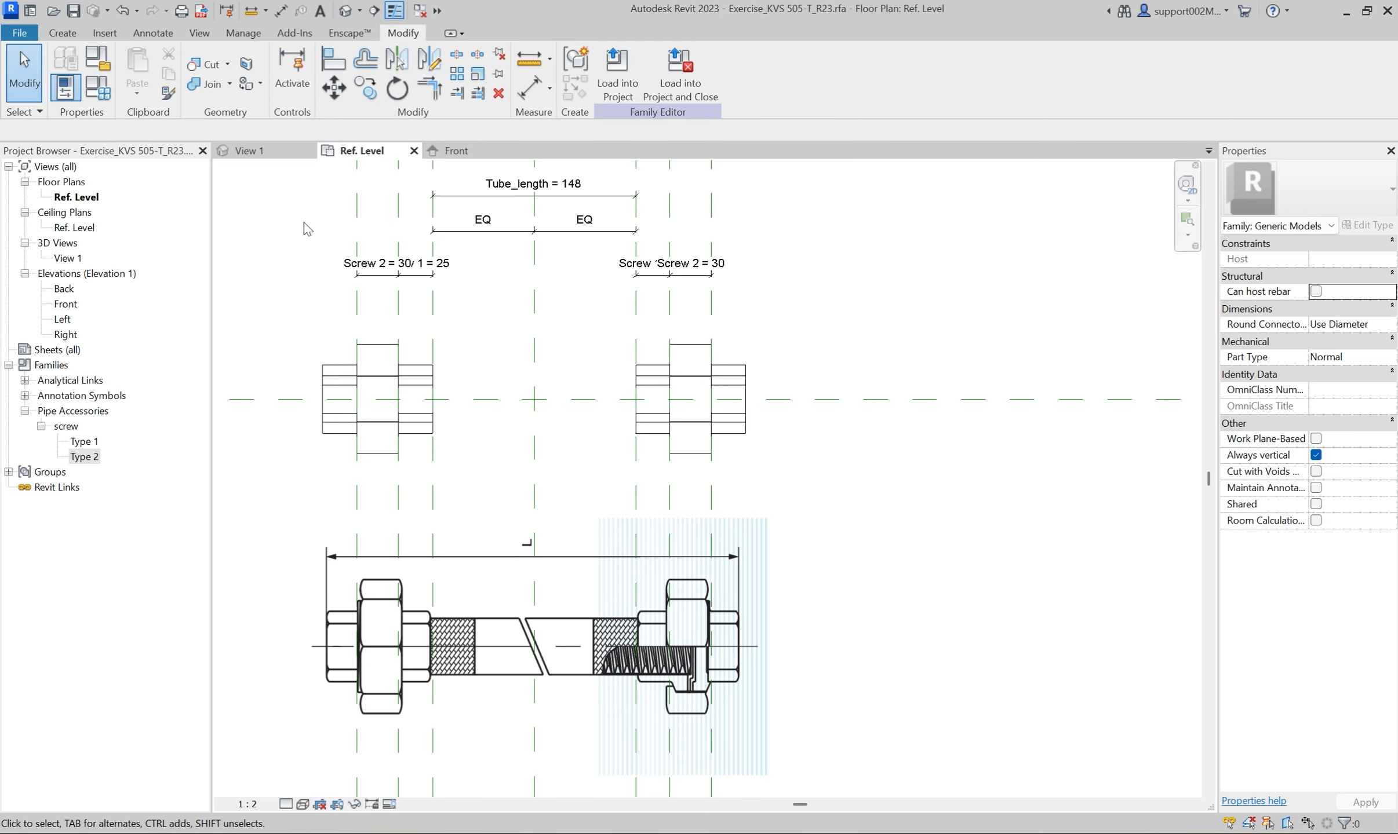
{"action": "left_click", "coordinate": [62, 33]}
{"action": "left_click", "coordinate": [208, 81]}
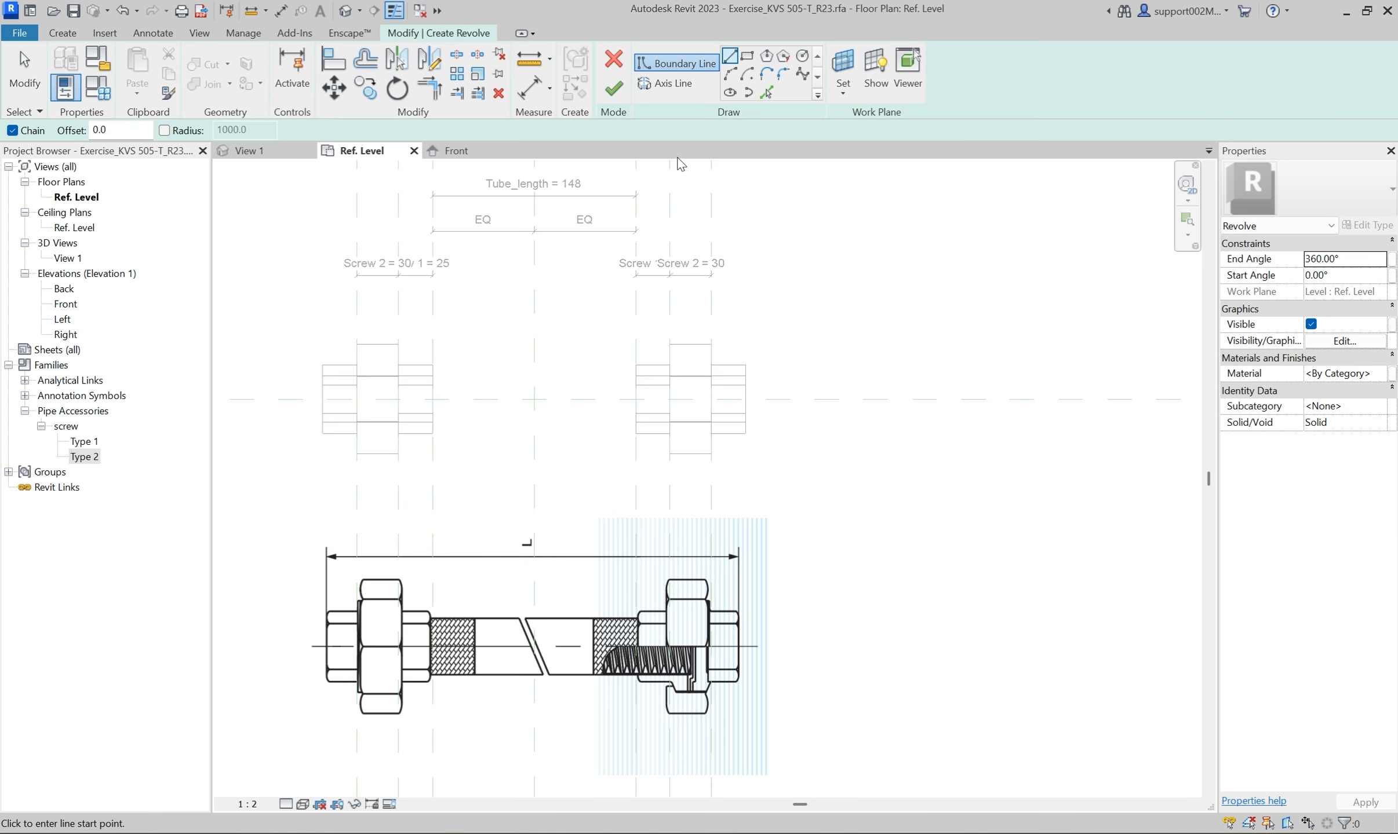
{"action": "left_click", "coordinate": [666, 83]}
{"action": "left_click", "coordinate": [748, 57]}
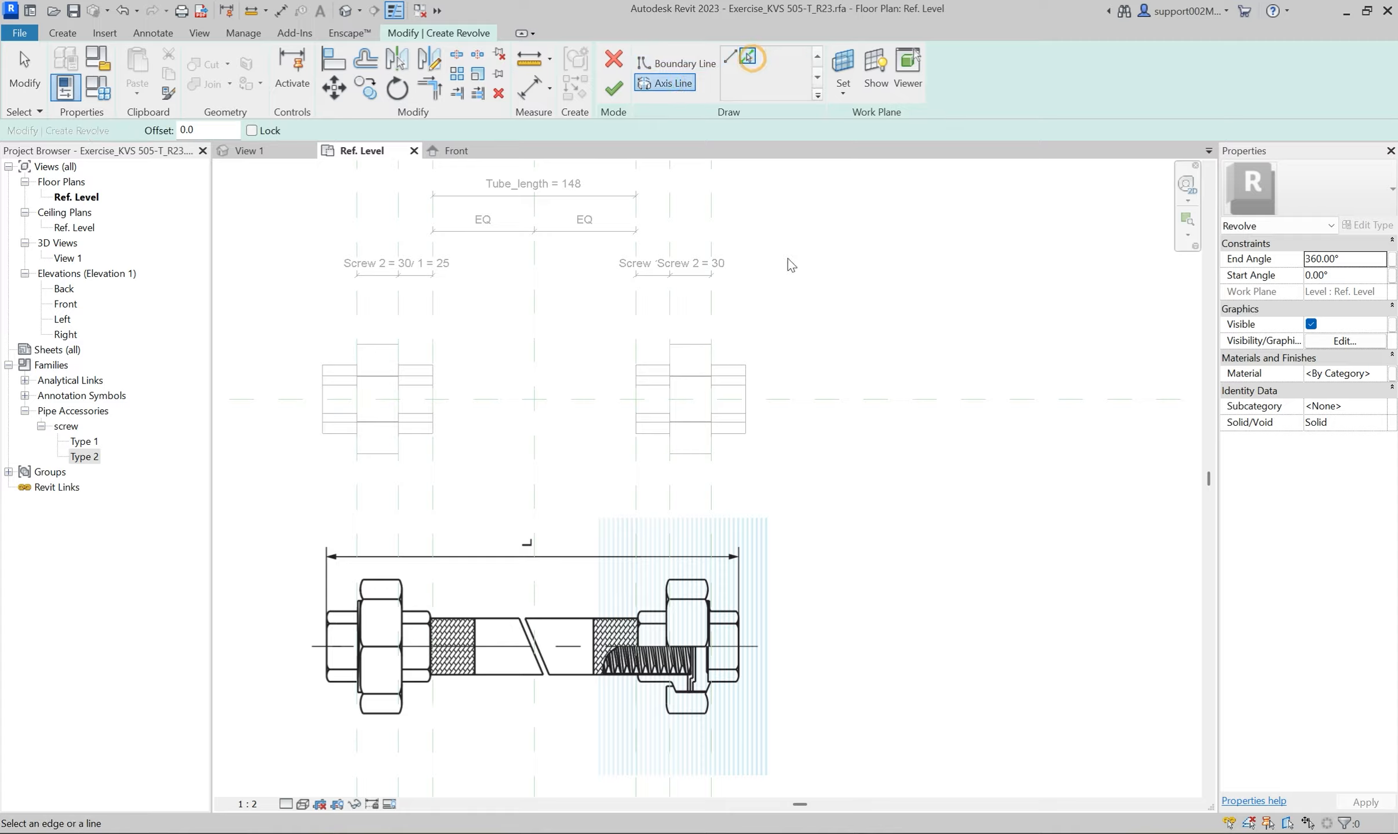
{"action": "left_click", "coordinate": [810, 399]}
Sketch a closed rectangular revolve boundary between the tube's two end reference planes, from the axis to about 30 mm above it.
{"action": "left_click", "coordinate": [676, 62]}
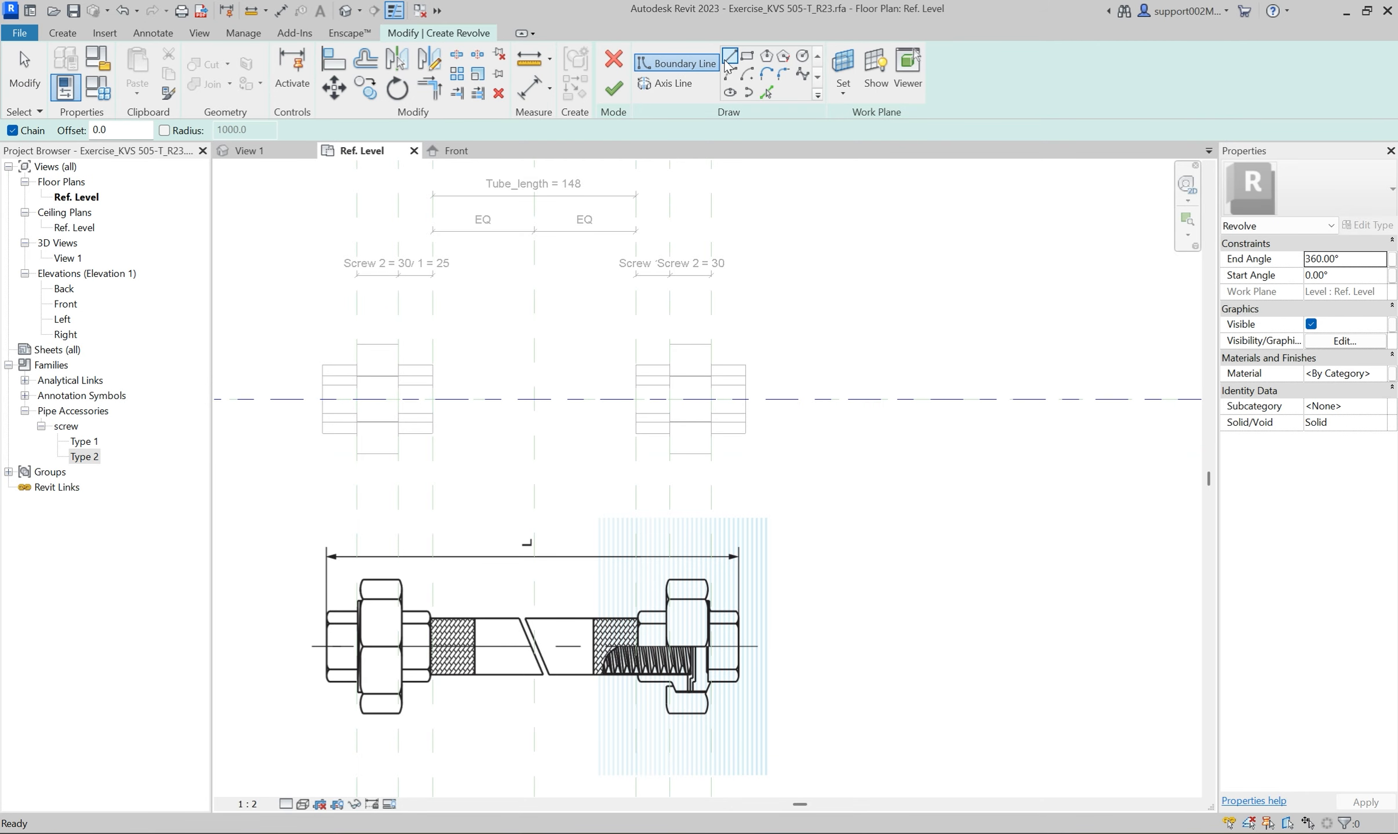
{"action": "scroll", "coordinate": [407, 353], "scroll_direction": "up", "scroll_amount": 2}
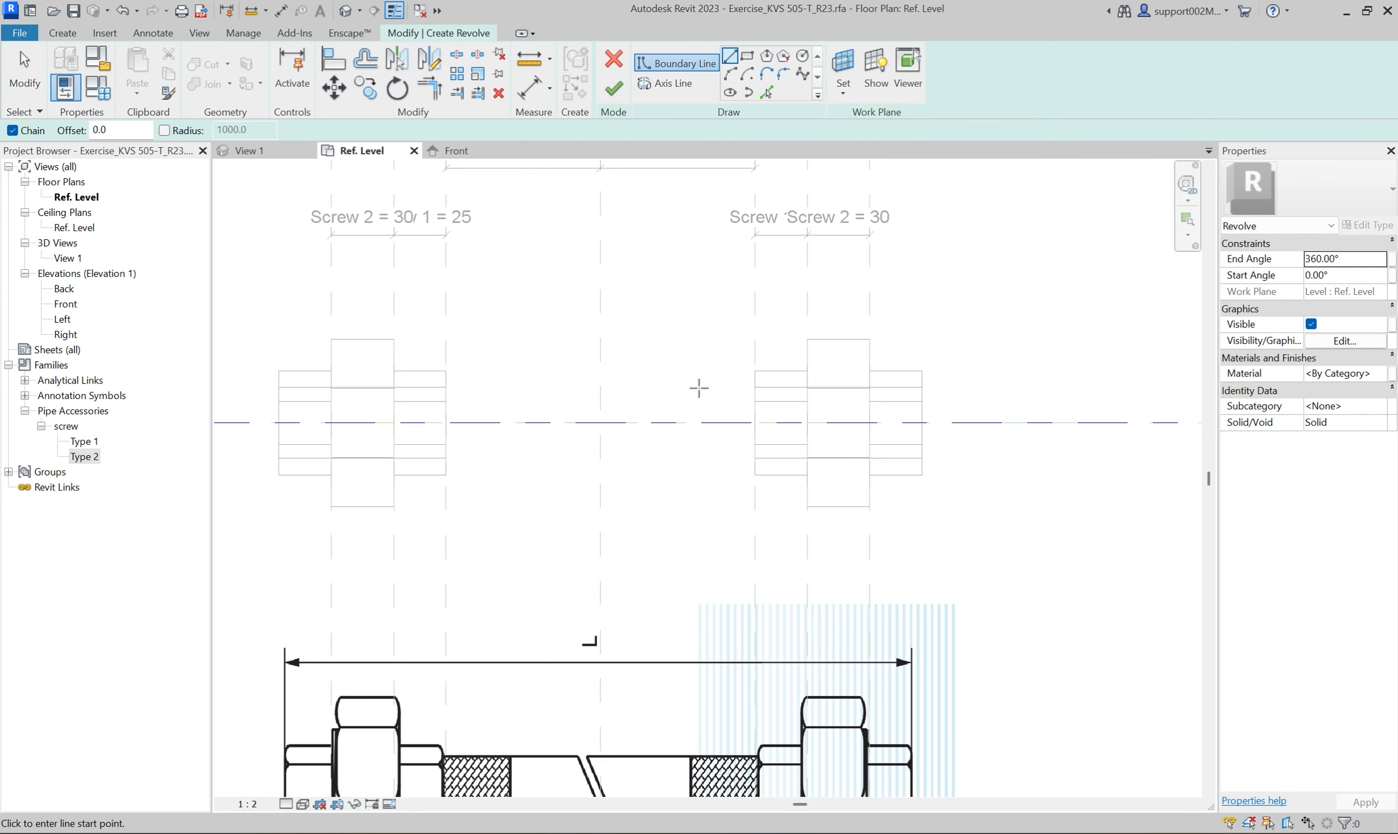
{"action": "left_click", "coordinate": [754, 422]}
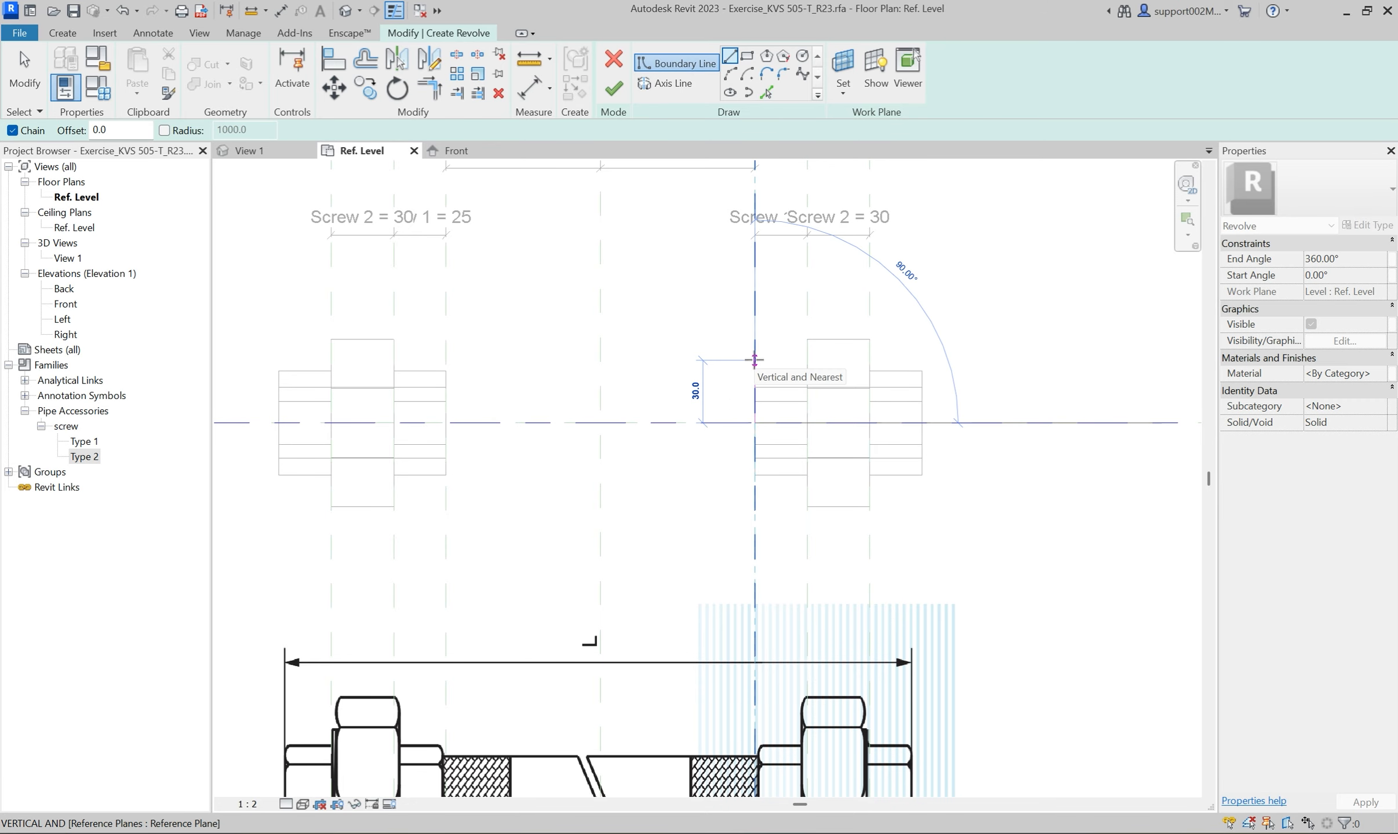
{"action": "left_click", "coordinate": [754, 360]}
{"action": "left_click", "coordinate": [445, 361]}
{"action": "left_click", "coordinate": [445, 423]}
{"action": "left_click", "coordinate": [753, 422]}
{"action": "key", "text": "Escape"}
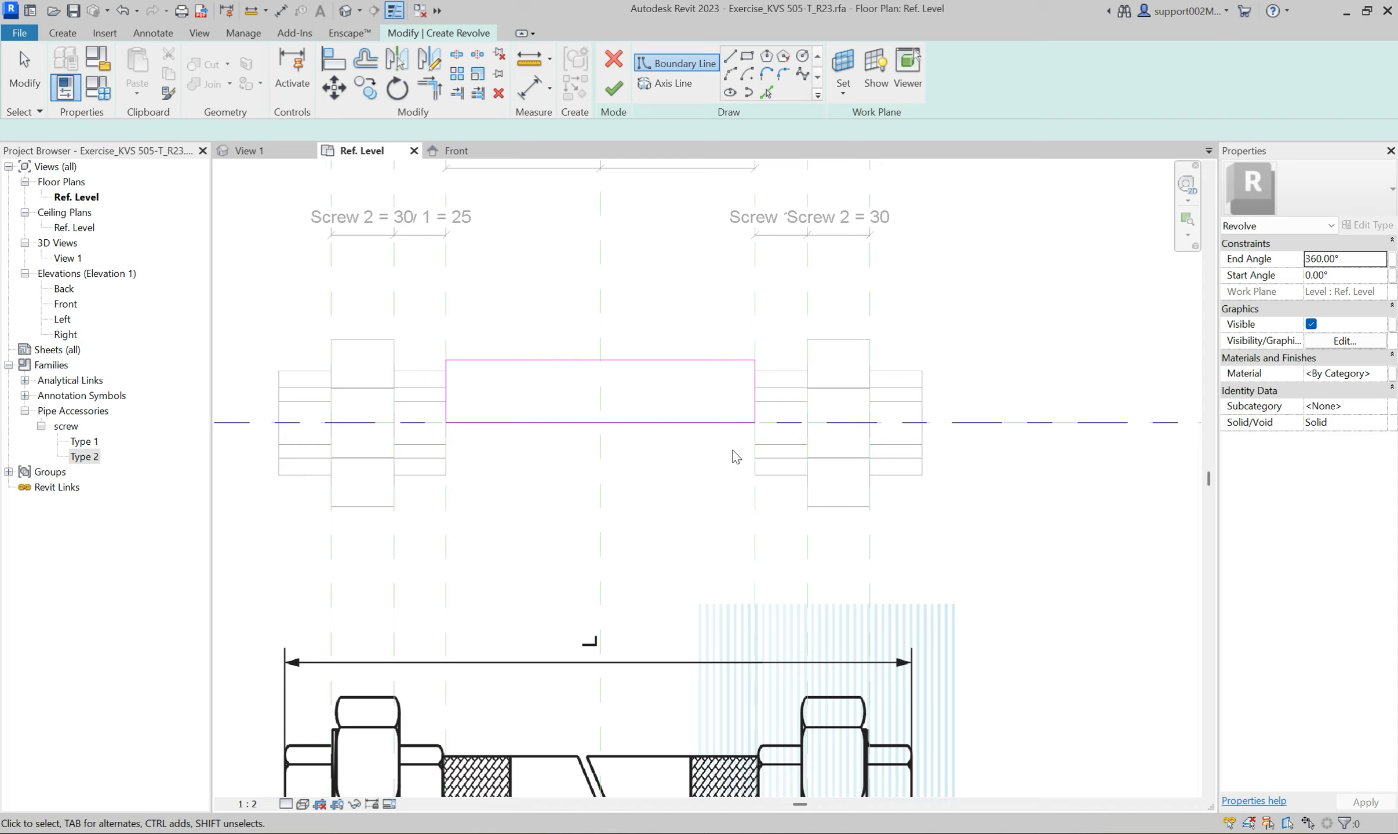
Align and lock the rectangle's right and left edges to the tube's end reference planes.
{"action": "key", "text": "a"}
{"action": "key", "text": "l"}
{"action": "left_click", "coordinate": [755, 380]}
{"action": "left_click", "coordinate": [754, 379]}
{"action": "left_click", "coordinate": [447, 313]}
{"action": "left_click", "coordinate": [447, 381]}
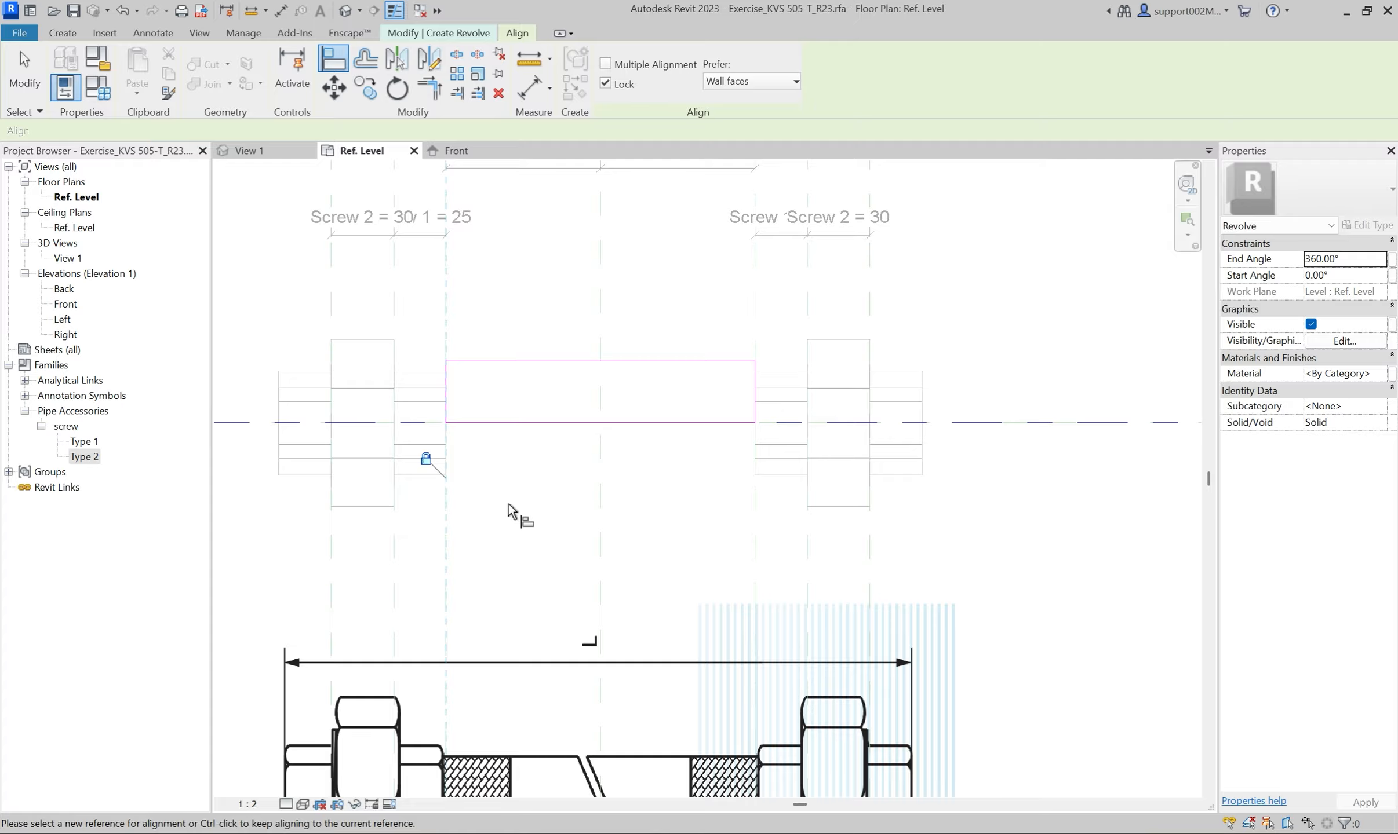
{"action": "key", "text": "Escape"}
{"action": "key", "text": "Escape"}
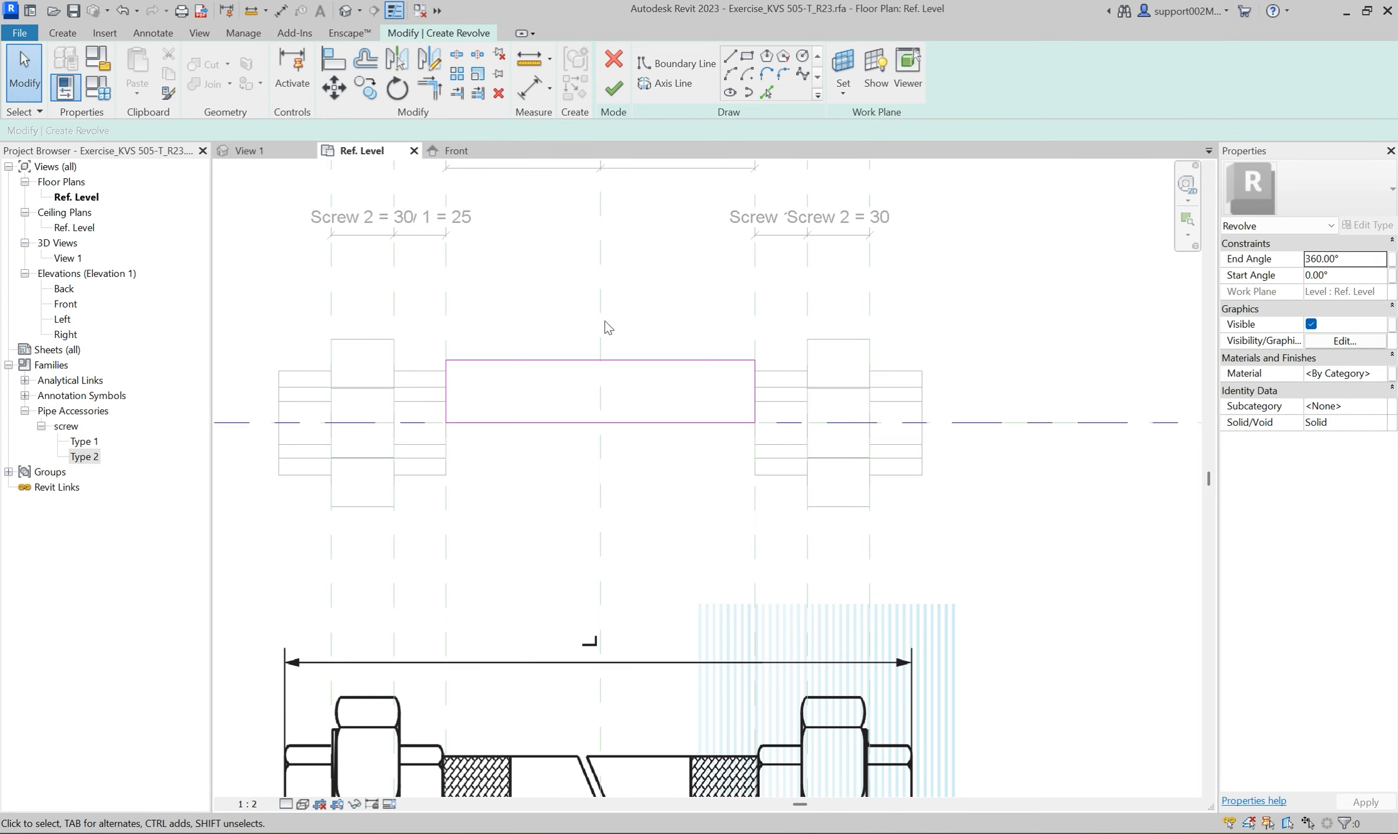
Add an aligned dimension between the rectangle's upper edge and the horizontal axis, placed beside the left screws.
{"action": "left_click", "coordinate": [529, 88]}
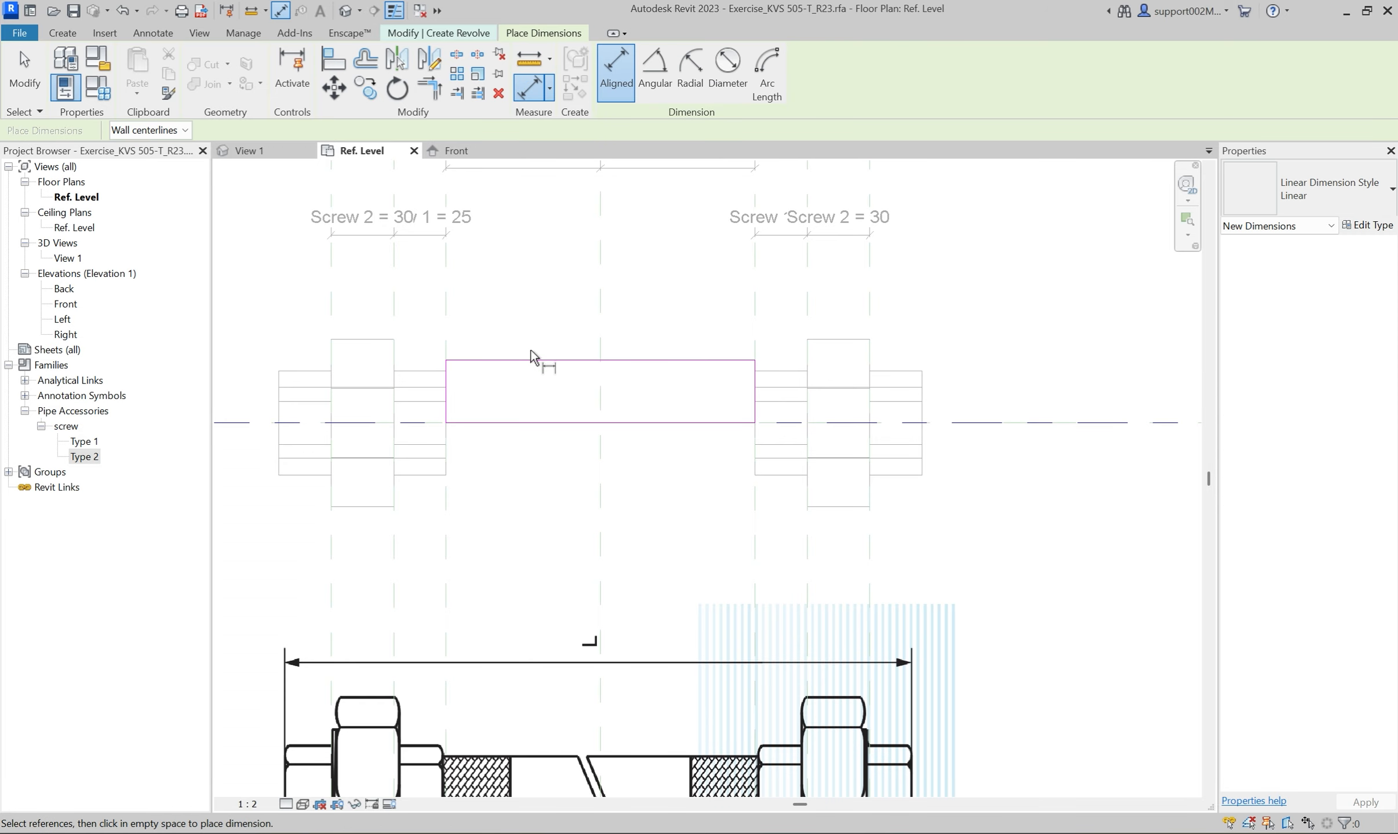
{"action": "left_click", "coordinate": [528, 355]}
{"action": "scroll", "coordinate": [519, 374], "scroll_direction": "down", "scroll_amount": 1}
{"action": "left_click", "coordinate": [348, 418]}
{"action": "left_click", "coordinate": [324, 458]}
{"action": "key", "text": "Escape"}
{"action": "key", "text": "Escape"}
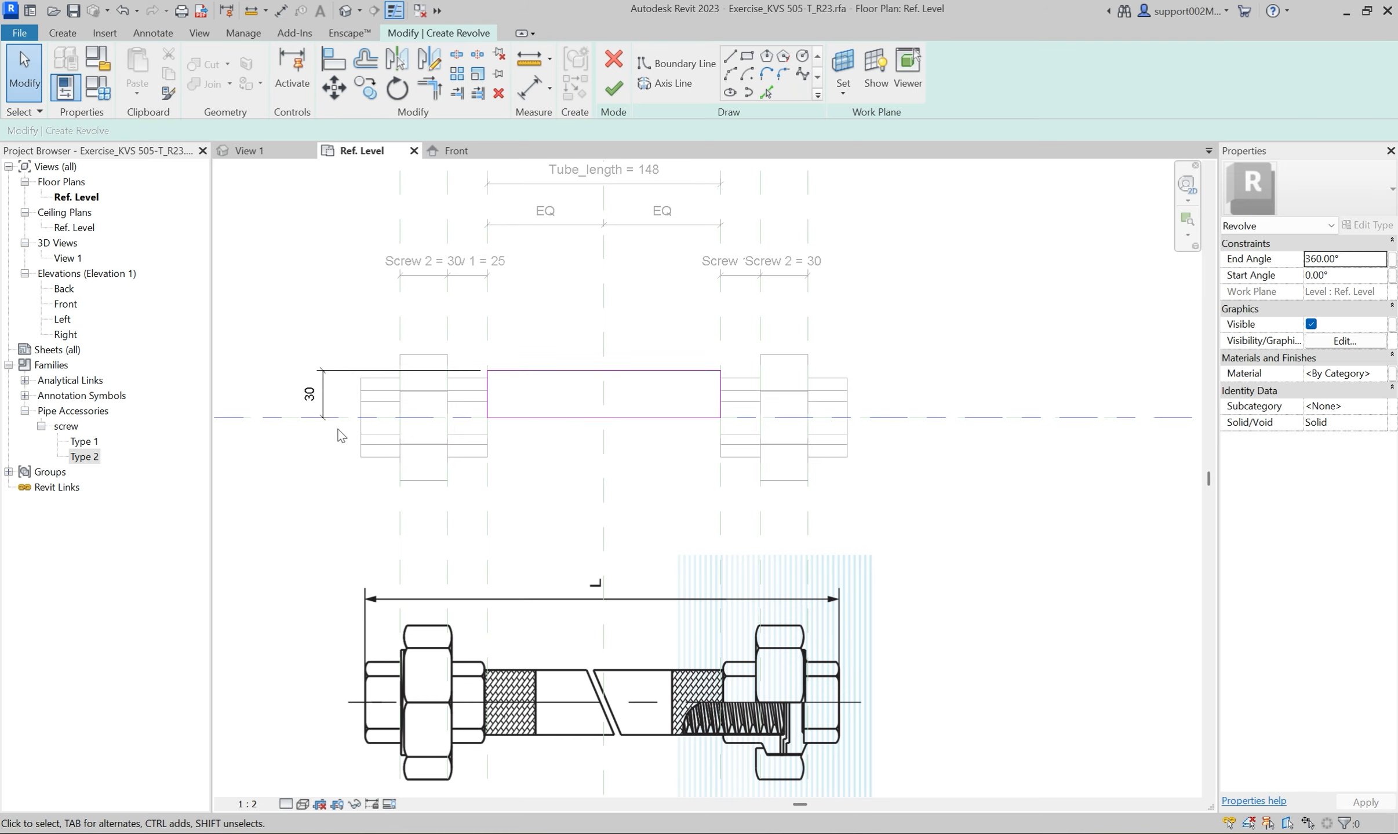
Label the rectangle's height dimension with a new type parameter named Tube_radius.
{"action": "left_click", "coordinate": [333, 409]}
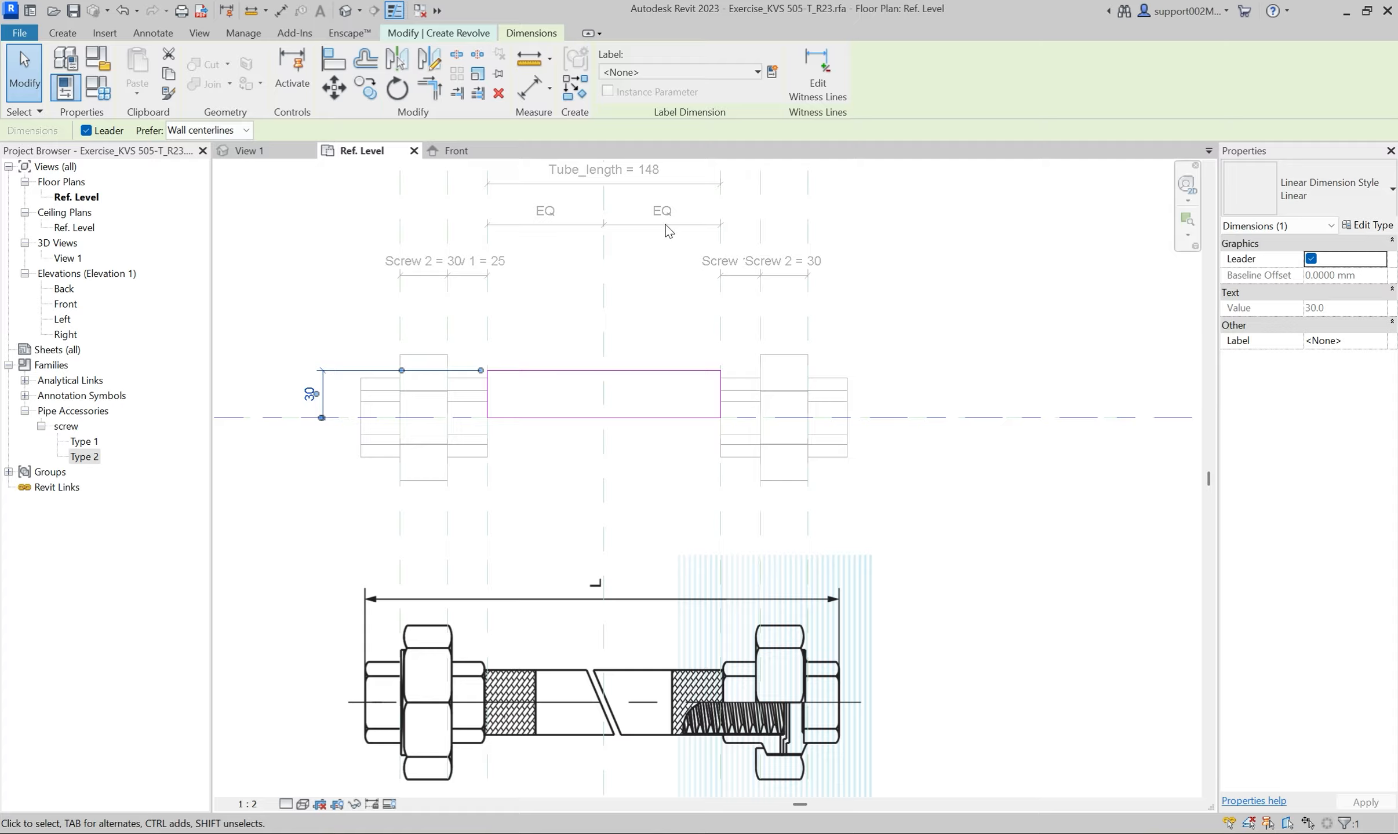
{"action": "left_click", "coordinate": [774, 71]}
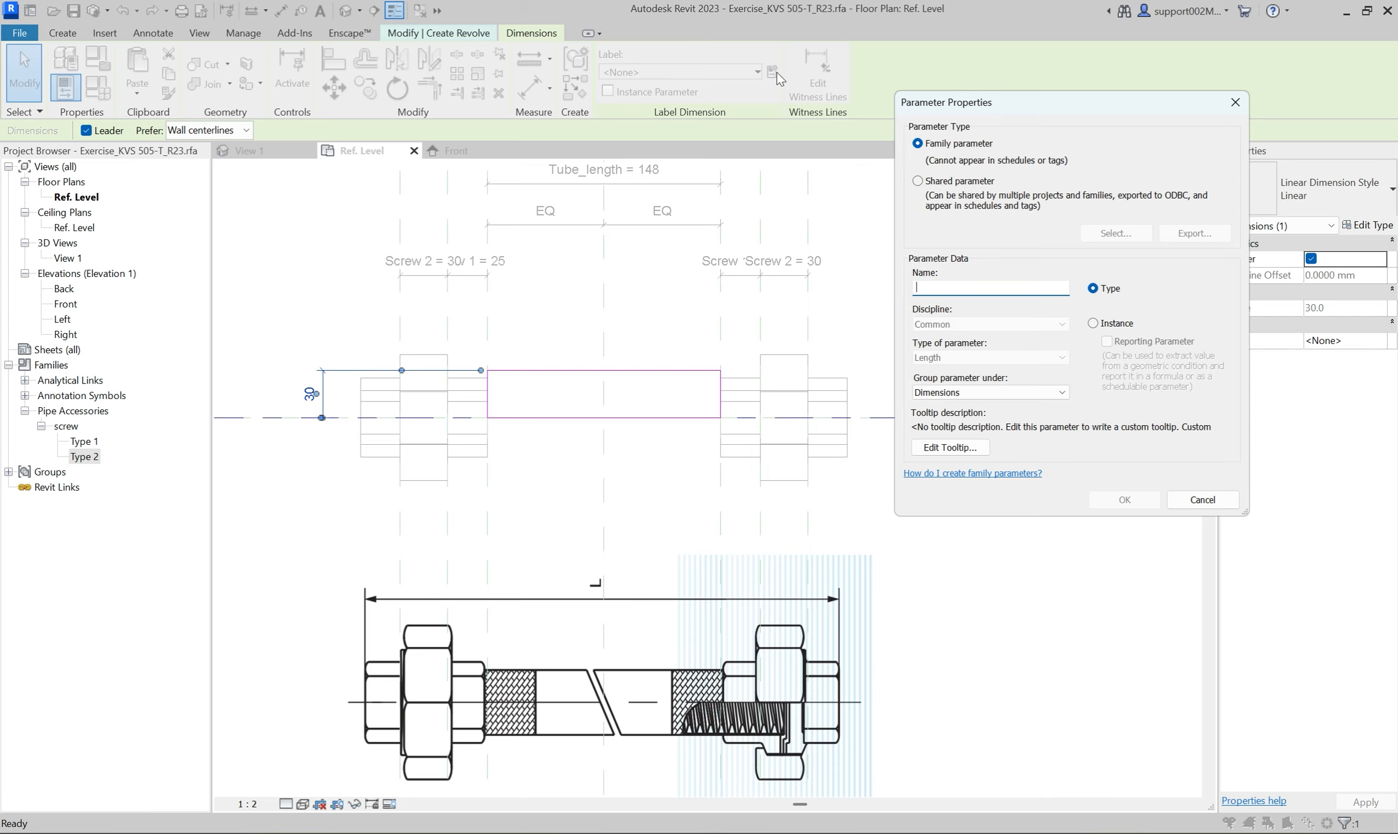
{"action": "type", "text": "TU"}
{"action": "left_click", "coordinate": [1124, 500]}
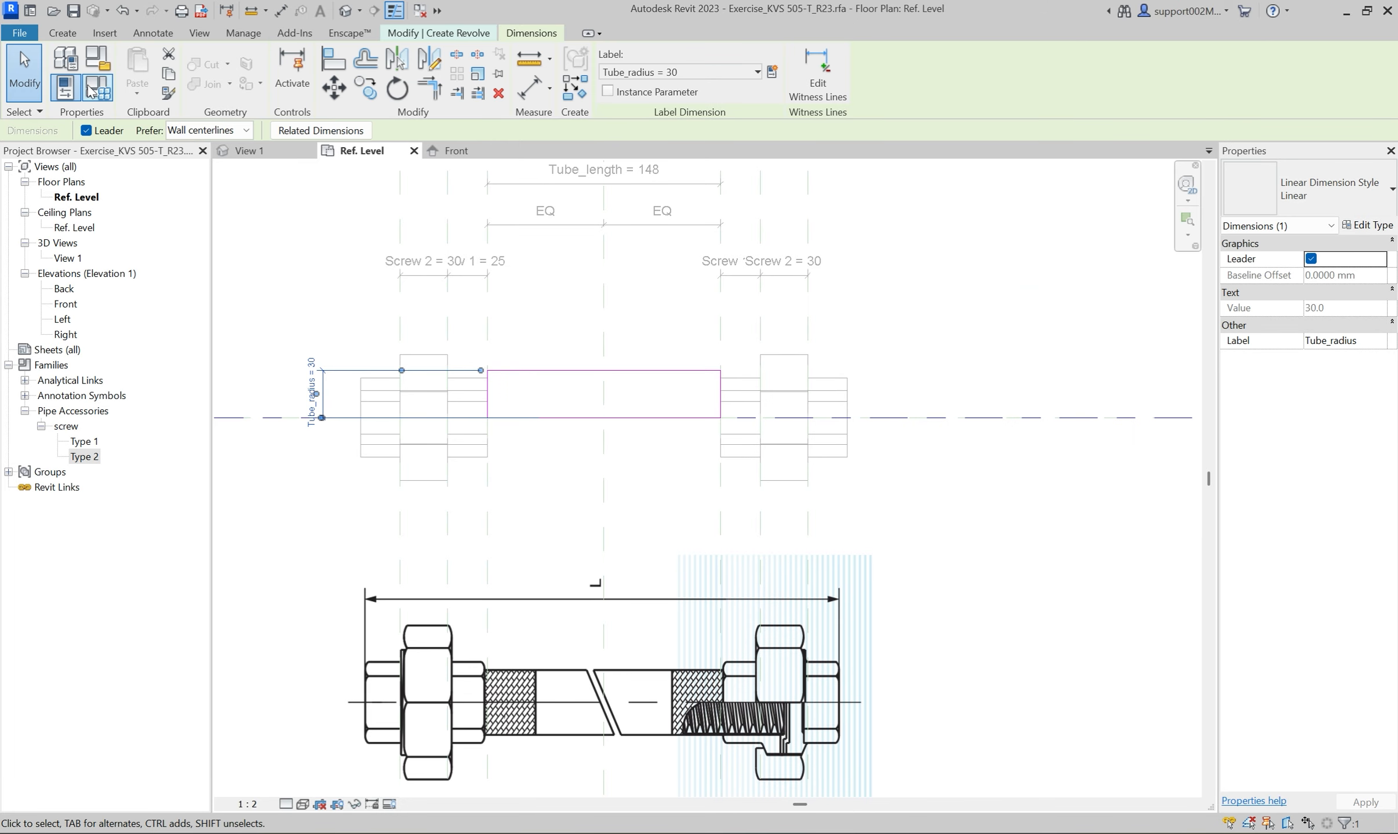
Drive the Tube_radius parameter with the formula Nominal diameter / 2 and apply it to the family.
{"action": "left_click", "coordinate": [92, 88]}
{"action": "left_click", "coordinate": [1043, 365]}
{"action": "left_click", "coordinate": [1202, 367]}
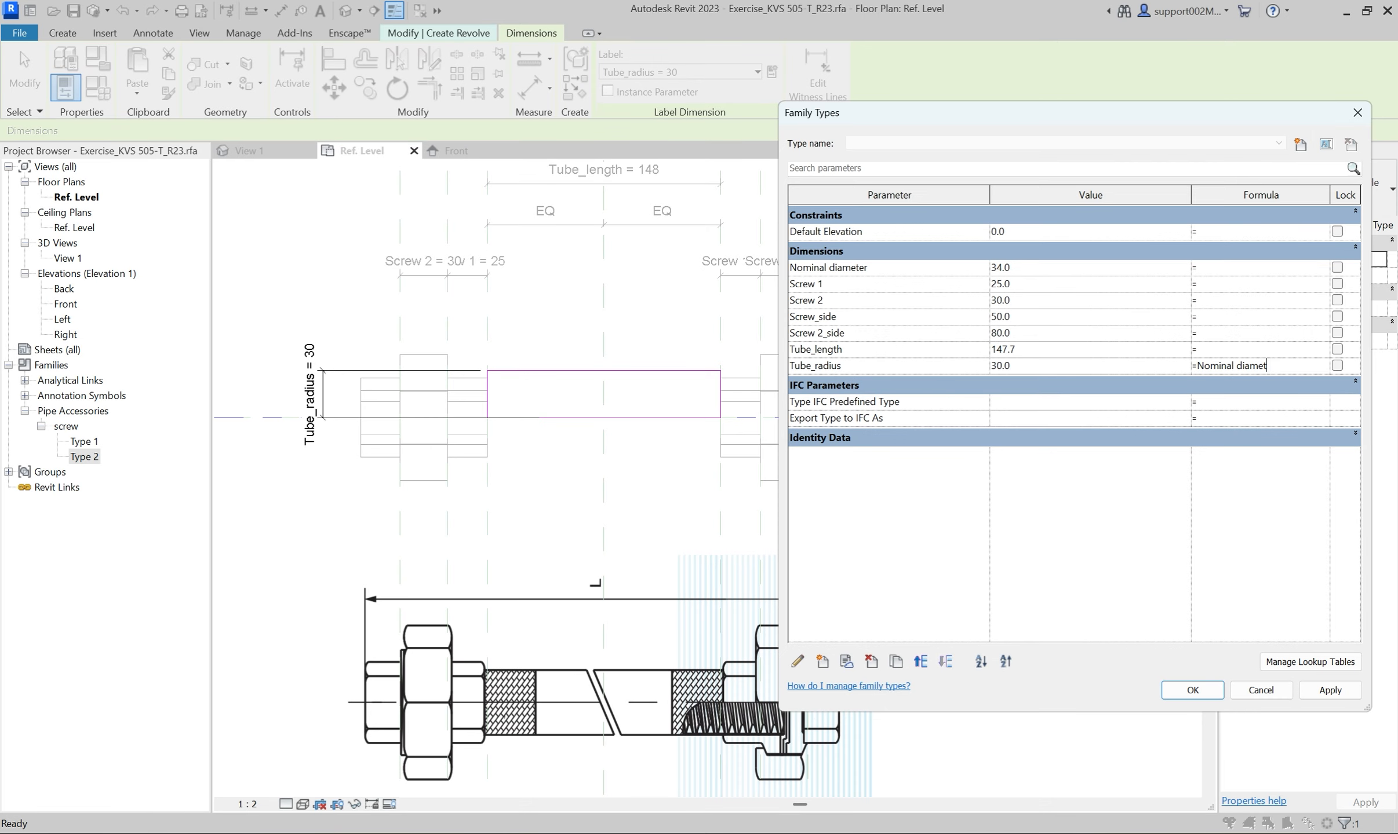
{"action": "left_click", "coordinate": [1329, 689]}
{"action": "left_click", "coordinate": [1191, 690]}
Finish the tube's revolve sketch and inspect the resulting solid between the screws in the 3D view.
{"action": "left_click", "coordinate": [614, 89]}
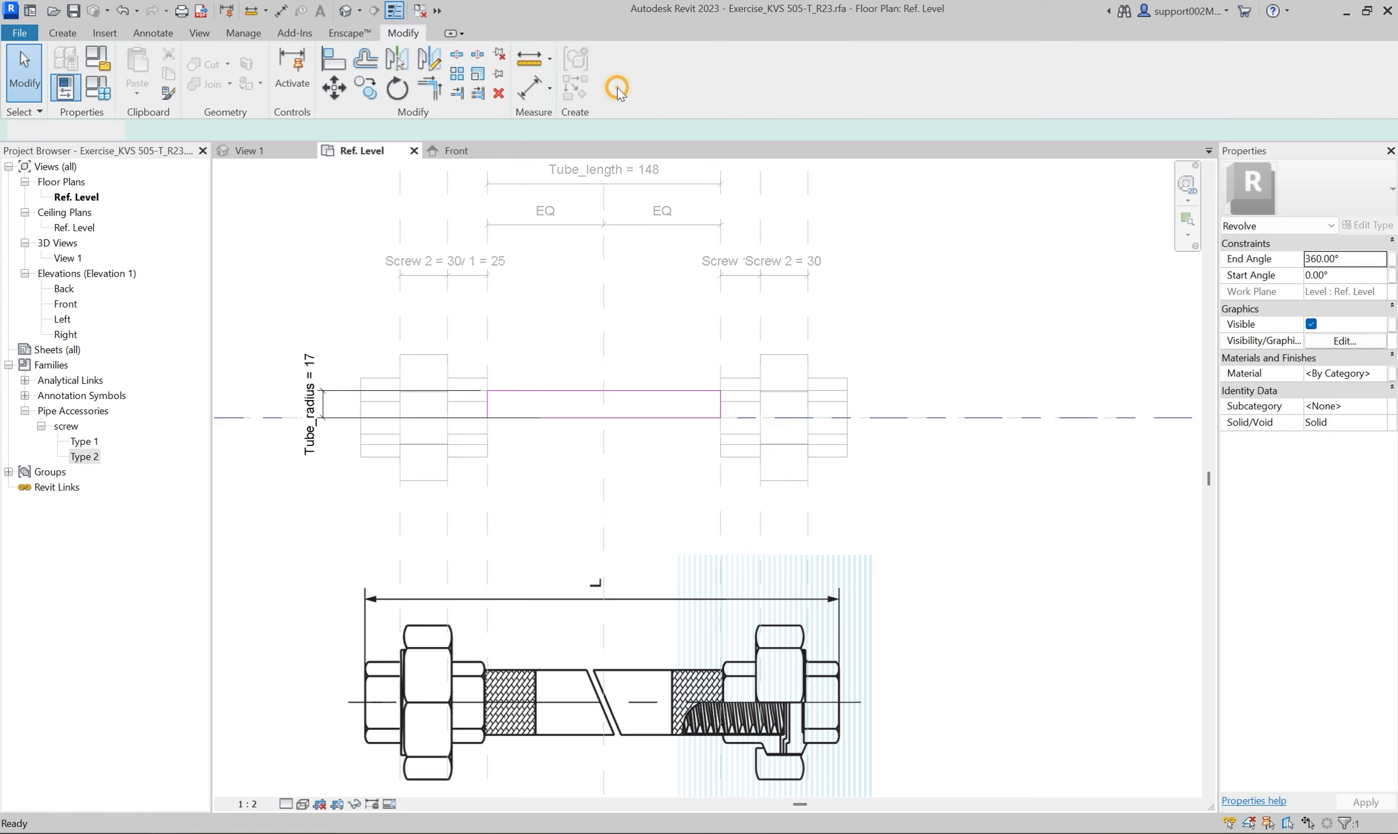
{"action": "left_click", "coordinate": [640, 318]}
{"action": "left_click", "coordinate": [258, 152]}
{"action": "middle_click_drag", "start_coordinate": [646, 593], "coordinate": [739, 583], "text": "shift"}
Add a Total_length family parameter as a type length under Dimensions and set its value to 300.
{"action": "left_click", "coordinate": [97, 88]}
{"action": "left_click", "coordinate": [1011, 332]}
{"action": "left_click", "coordinate": [820, 663]}
{"action": "type", "text": "T"}
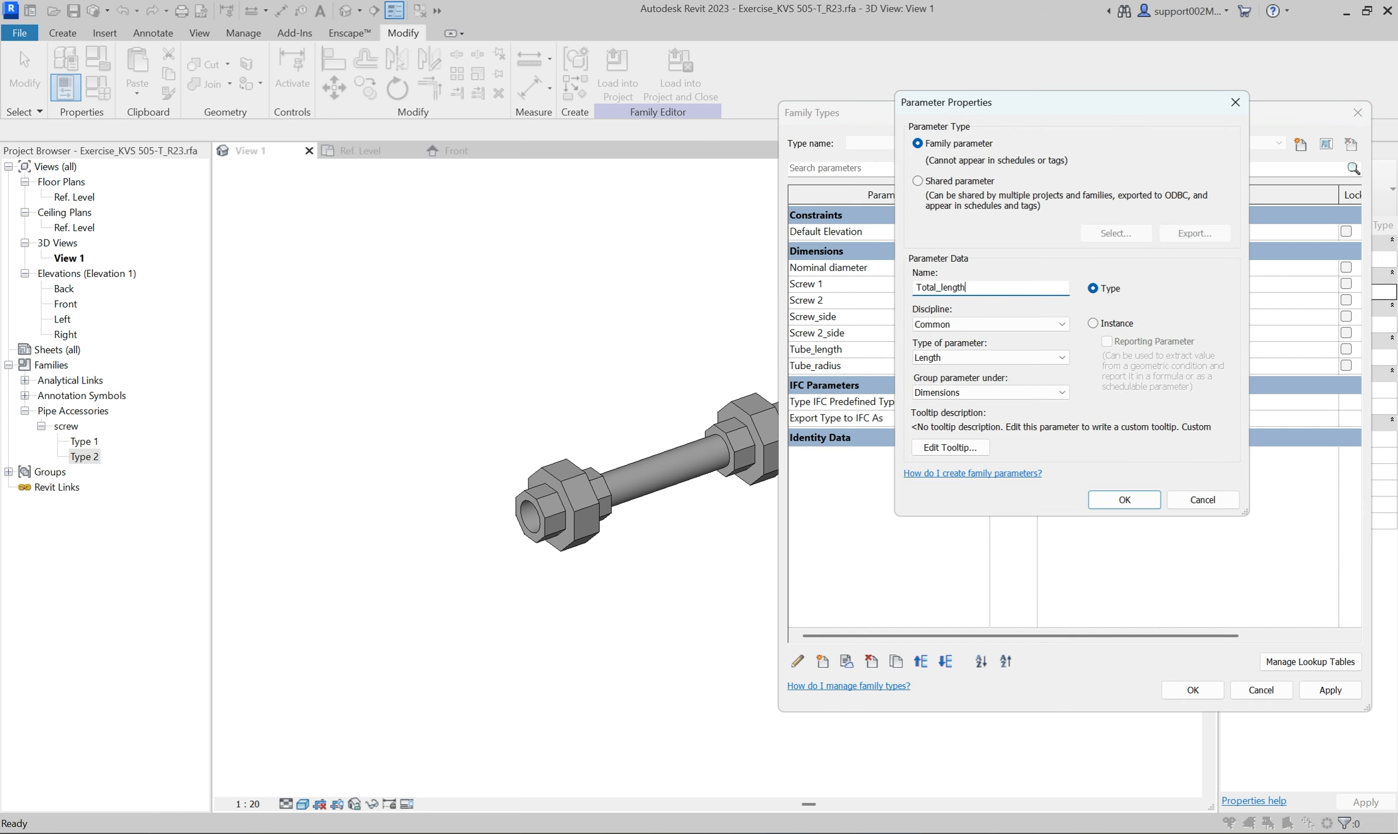
{"action": "type", "text": "otal_length"}
{"action": "left_click", "coordinate": [1113, 497]}
{"action": "left_click", "coordinate": [1018, 350]}
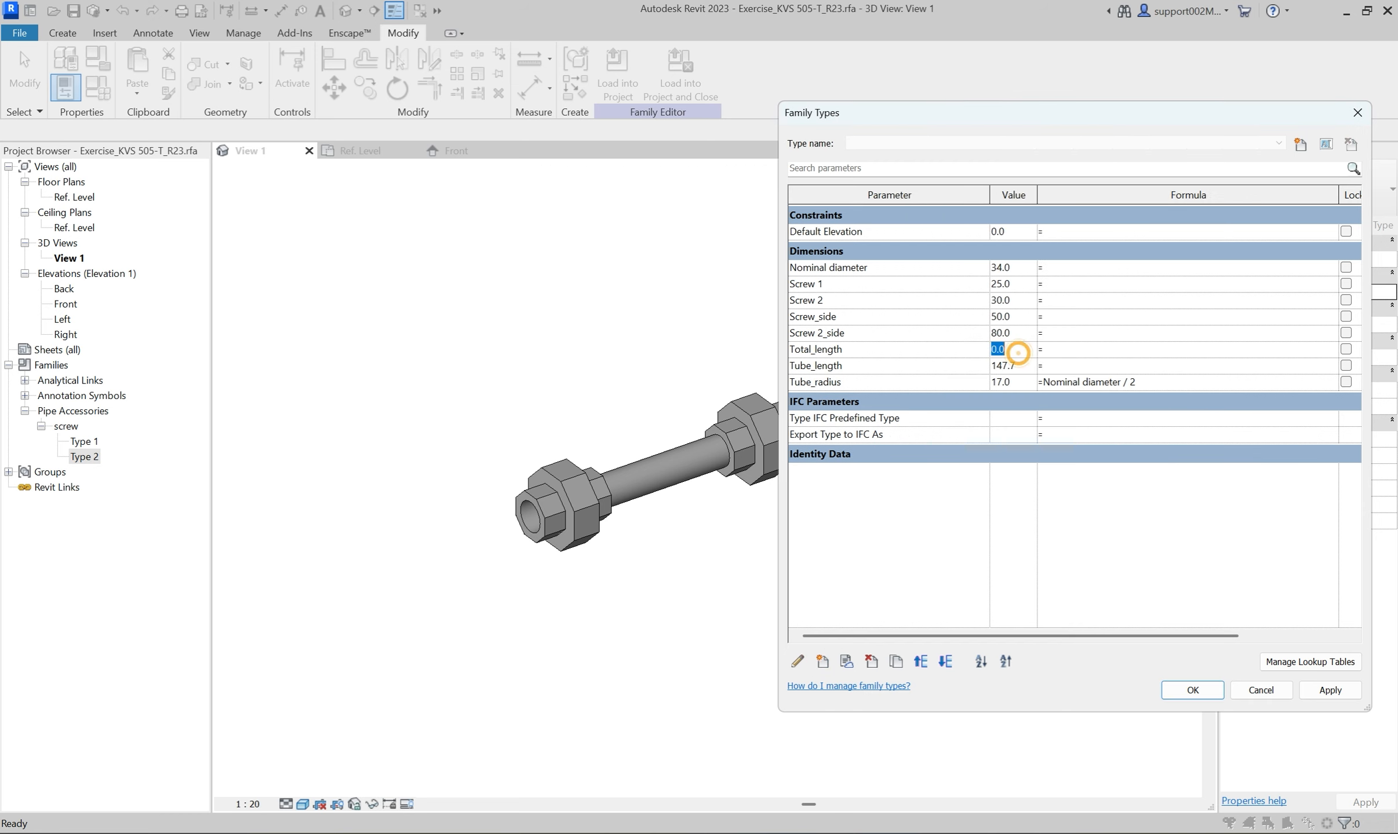
{"action": "type", "text": "300"}
Give Tube_length the formula Total_length - 2 * Screw 2 - 4 * Screw 1 and apply it to the family.
{"action": "left_click", "coordinate": [1049, 365]}
{"action": "type", "text": "Total_length - 2 * Screw 2 - 4 * Screw 1"}
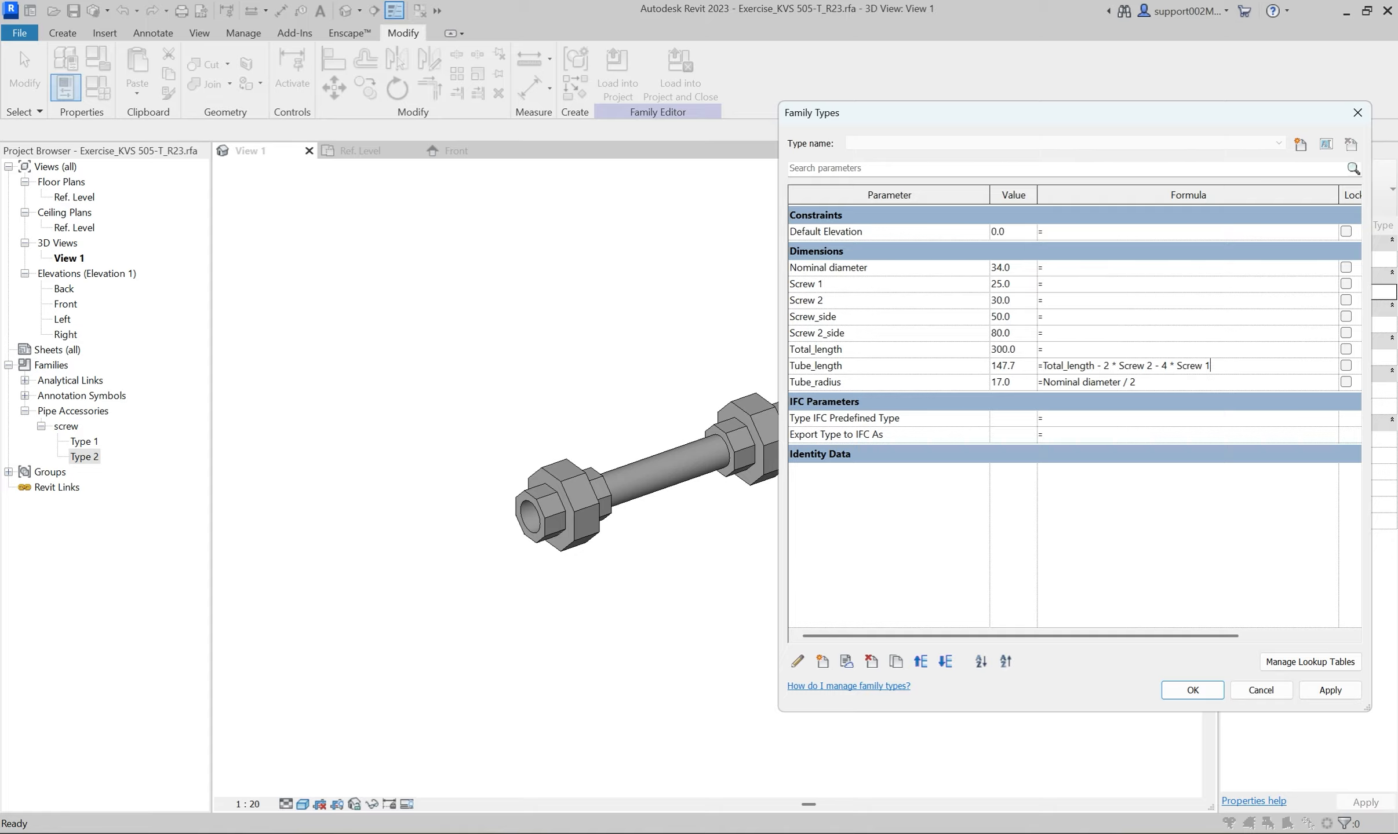
{"action": "key", "text": "Tab"}
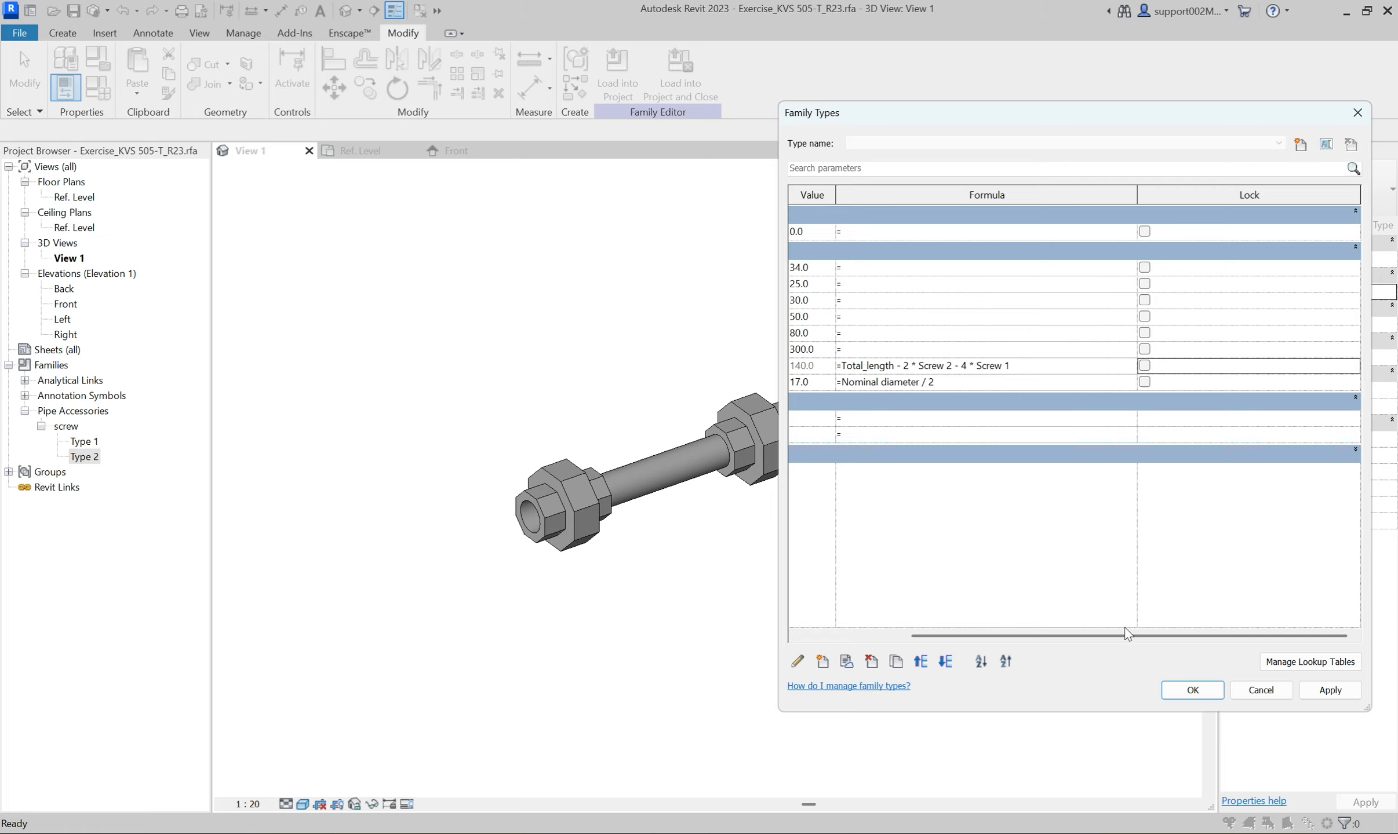
{"action": "left_click_drag", "start_coordinate": [1121, 637], "coordinate": [956, 640]}
{"action": "left_click", "coordinate": [1329, 690]}
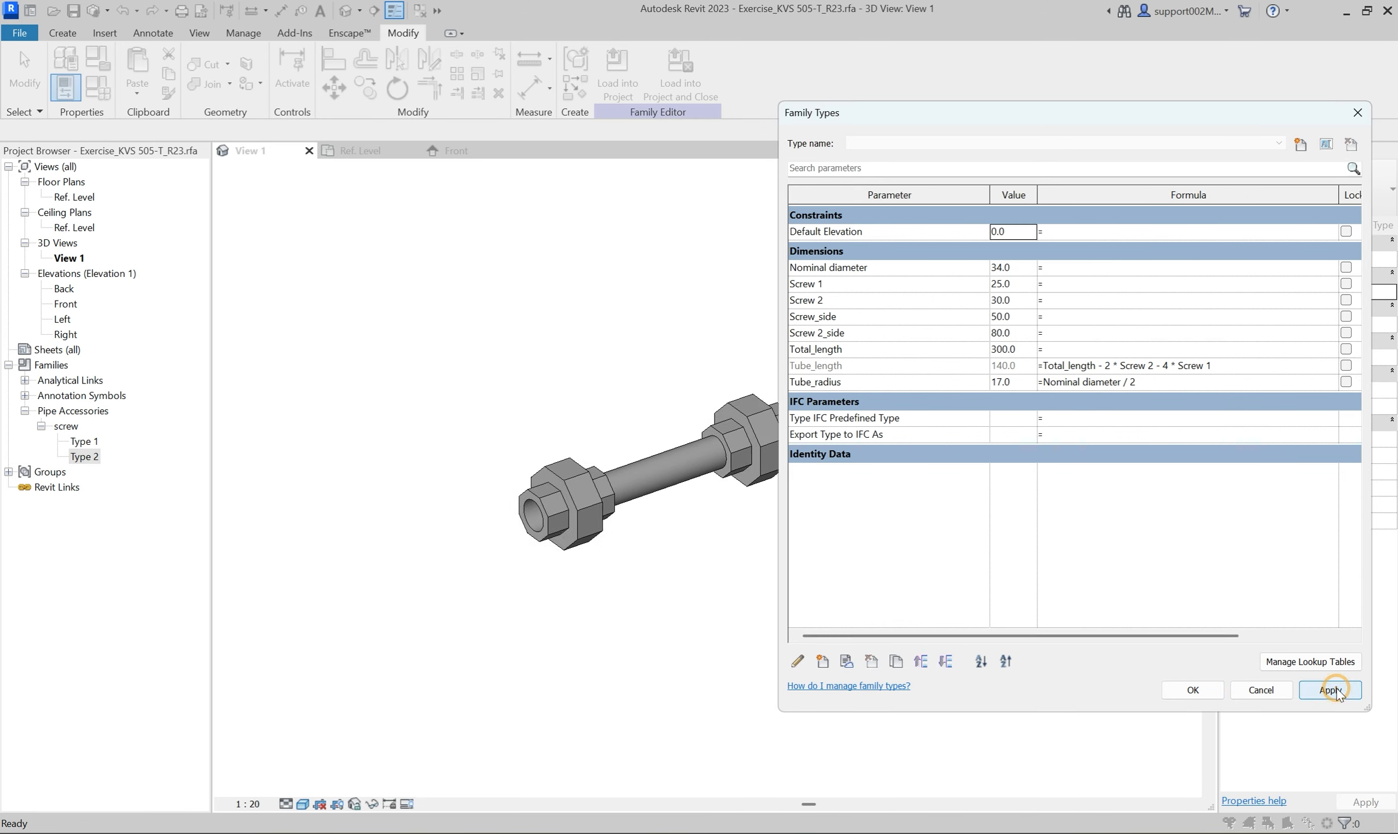
{"action": "left_click", "coordinate": [1192, 690]}
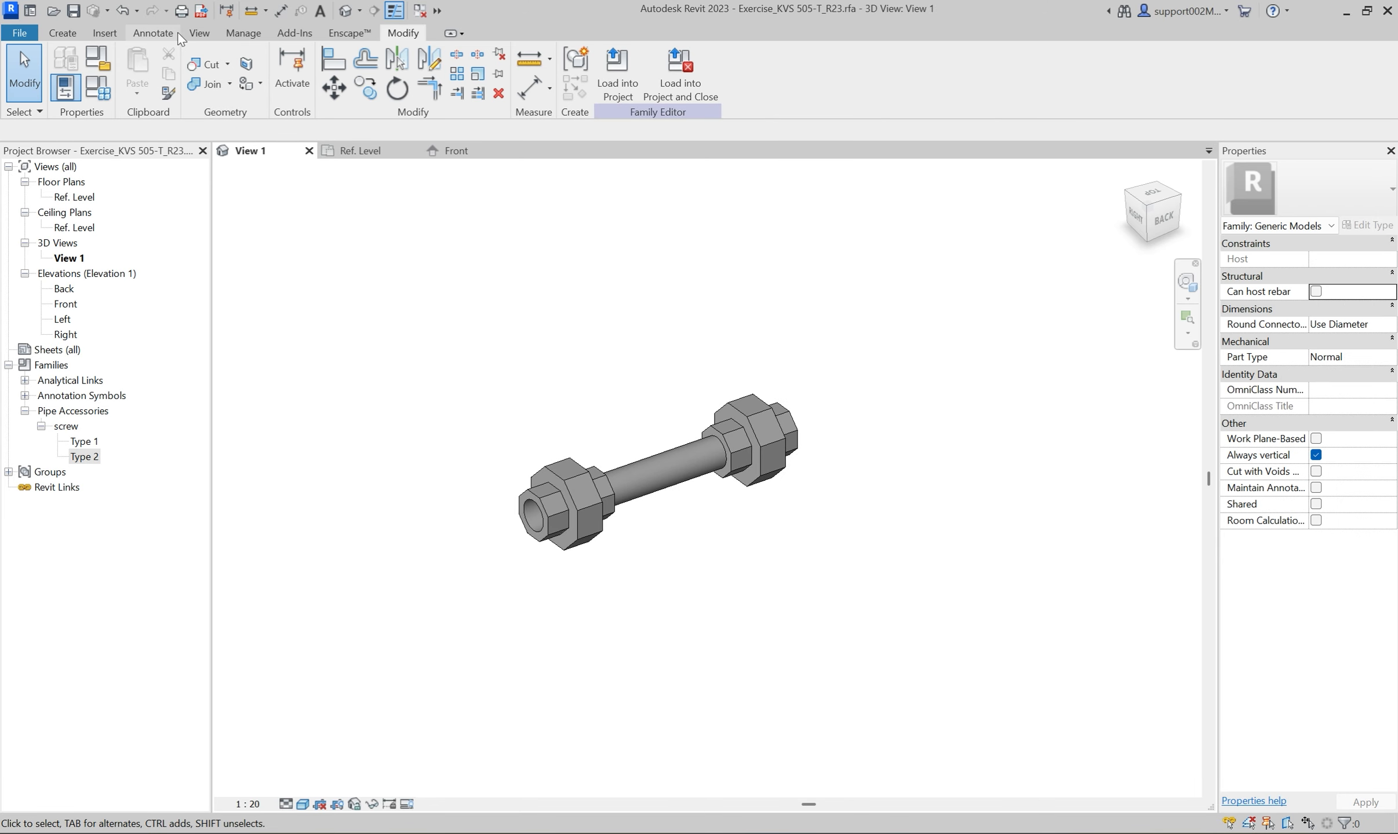
Set the family's Screw 1 parameter to 20 and Screw 2 to 25, and apply the new values.
{"action": "left_click", "coordinate": [97, 88]}
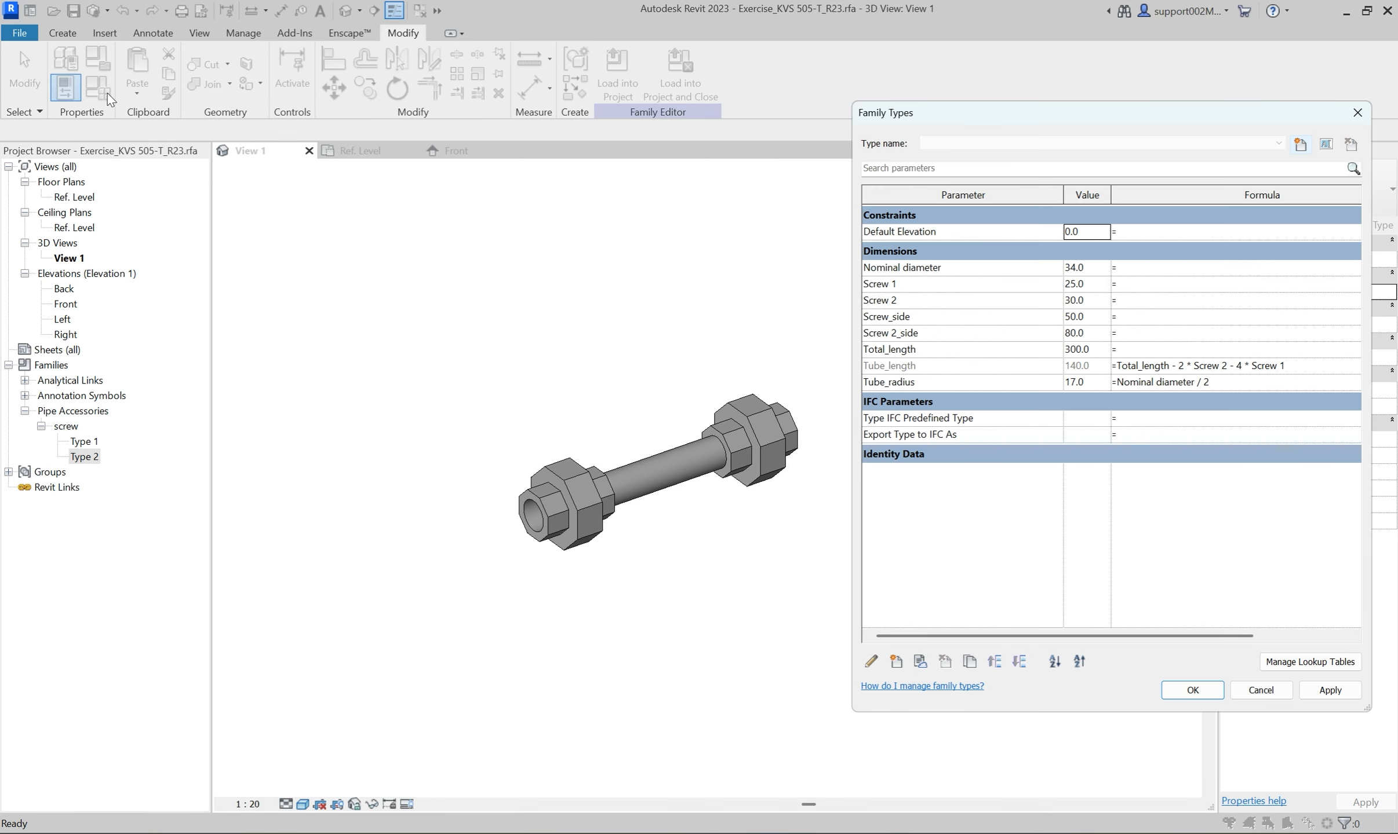
{"action": "left_click", "coordinate": [1083, 284]}
{"action": "type", "text": "20"}
{"action": "left_click", "coordinate": [1095, 304]}
{"action": "type", "text": "25"}
{"action": "left_click", "coordinate": [1325, 688]}
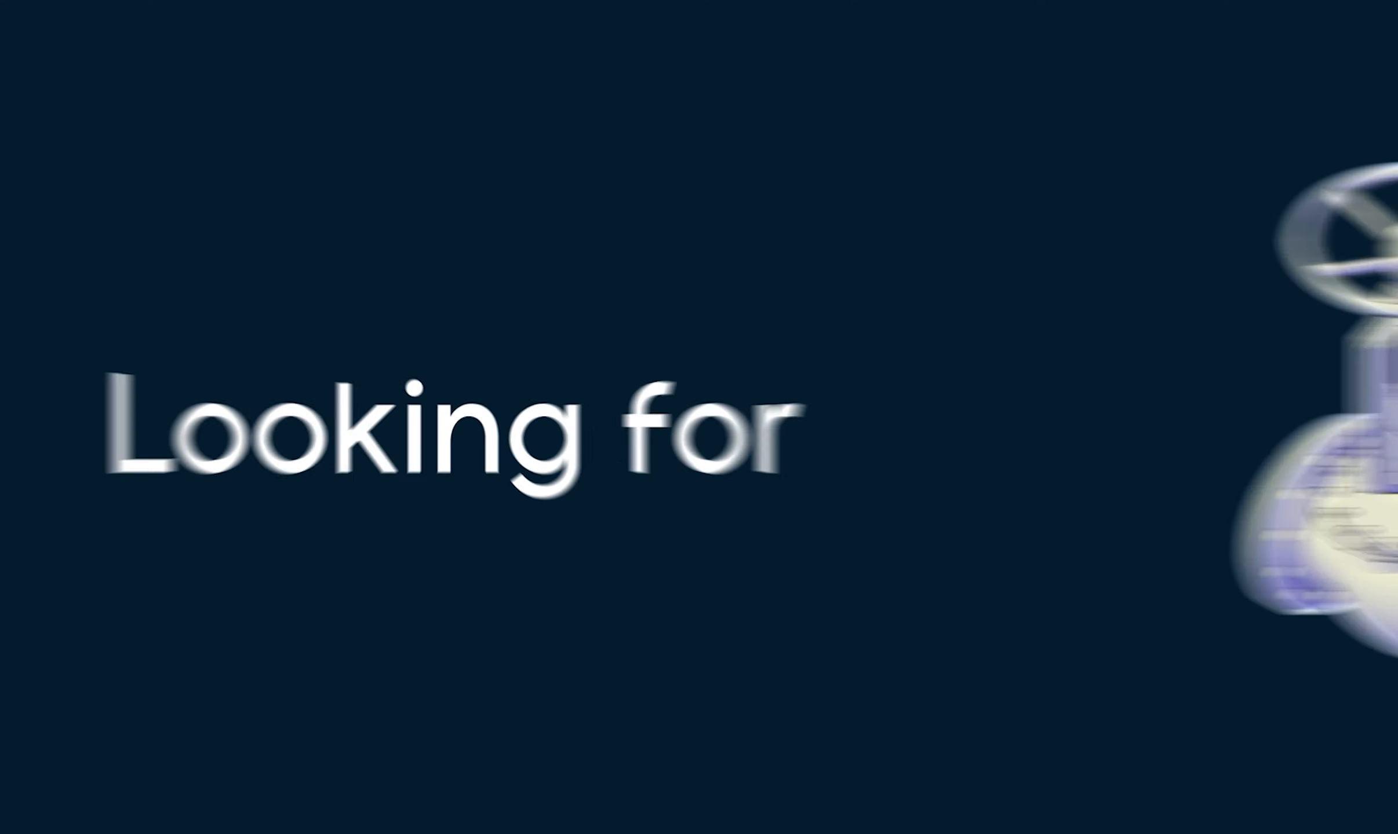